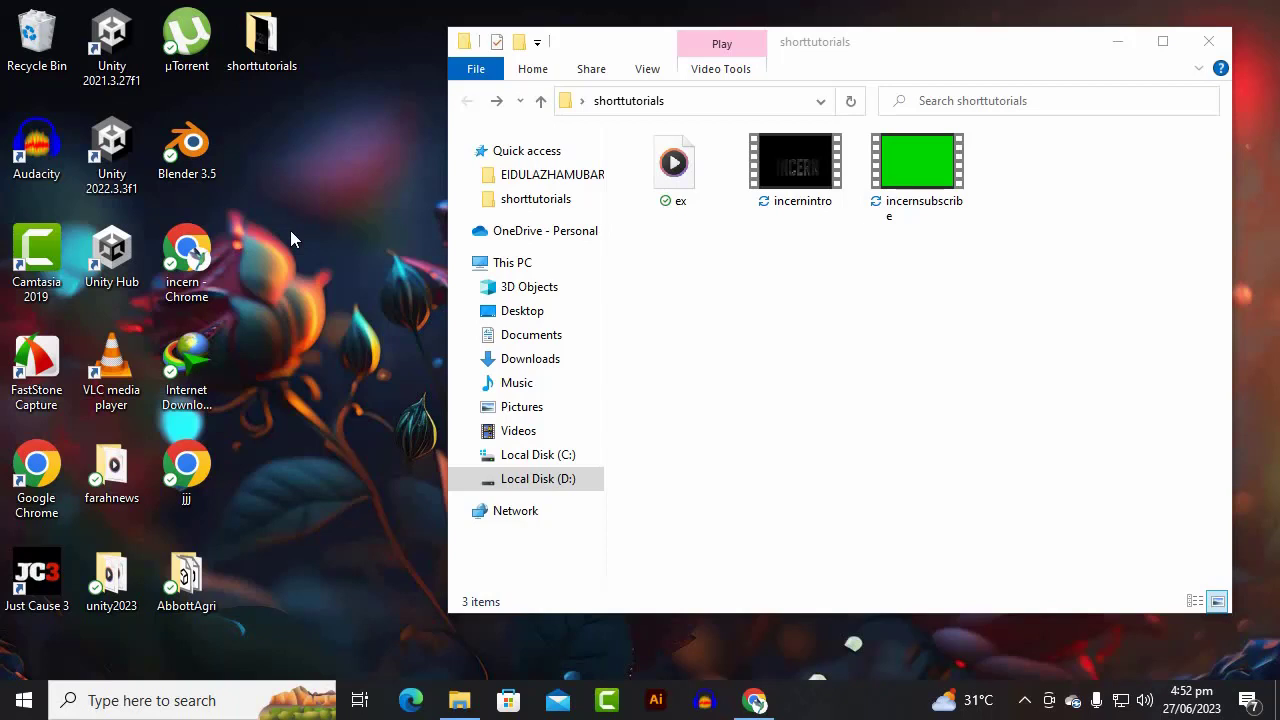
# Step: Launch Camtasia 2019 and start a new project
pyautogui.click(30, 280)
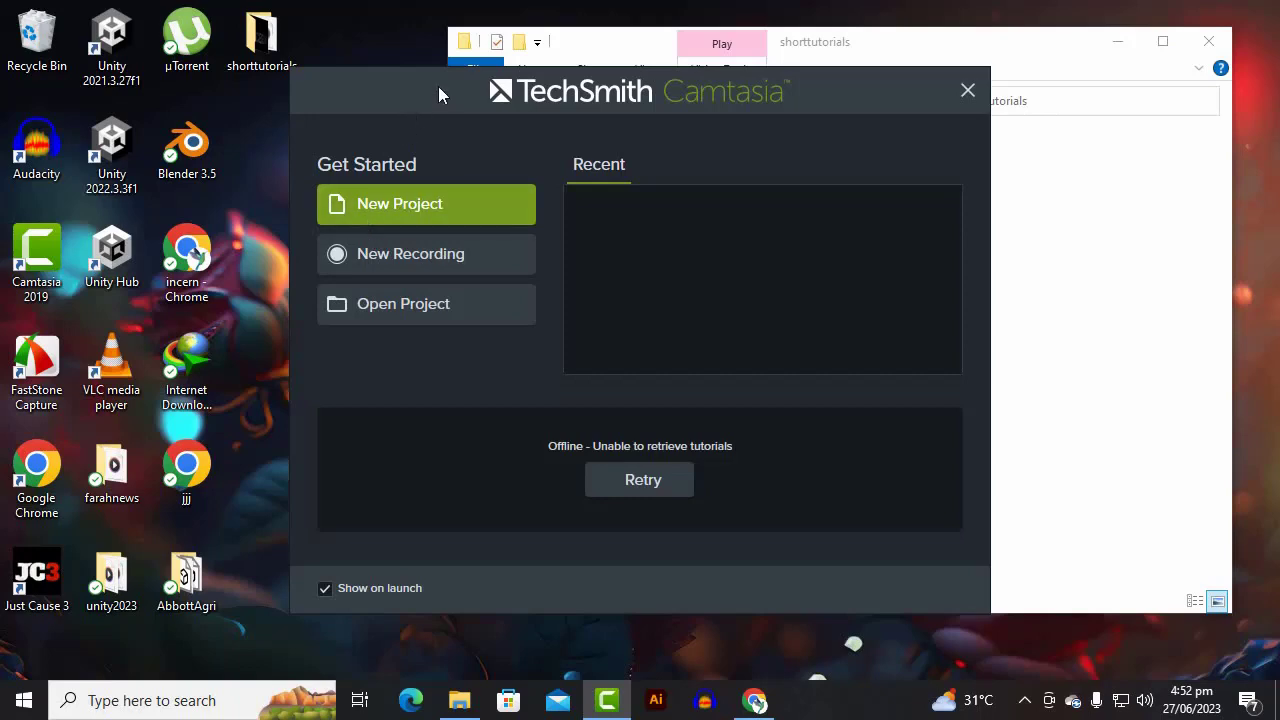
pyautogui.moveTo(438, 86); pyautogui.dragTo(539, 172)
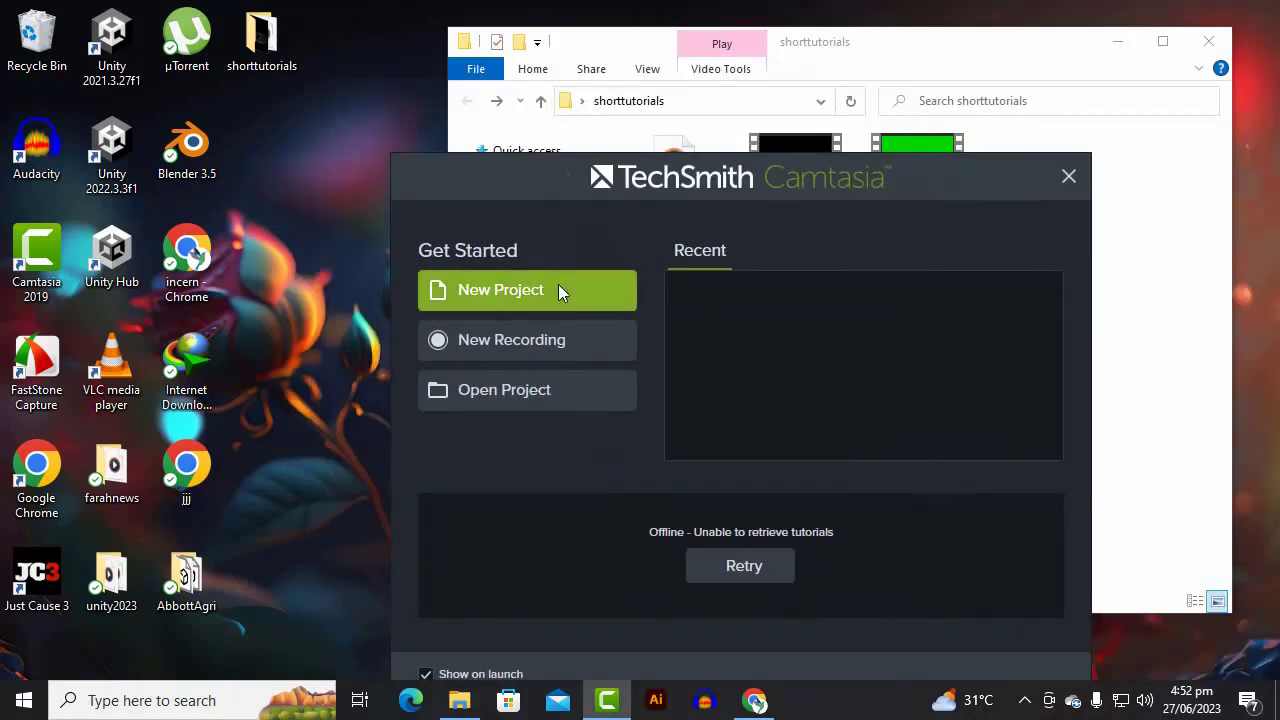
pyautogui.moveTo(689, 186); pyautogui.dragTo(712, 189)
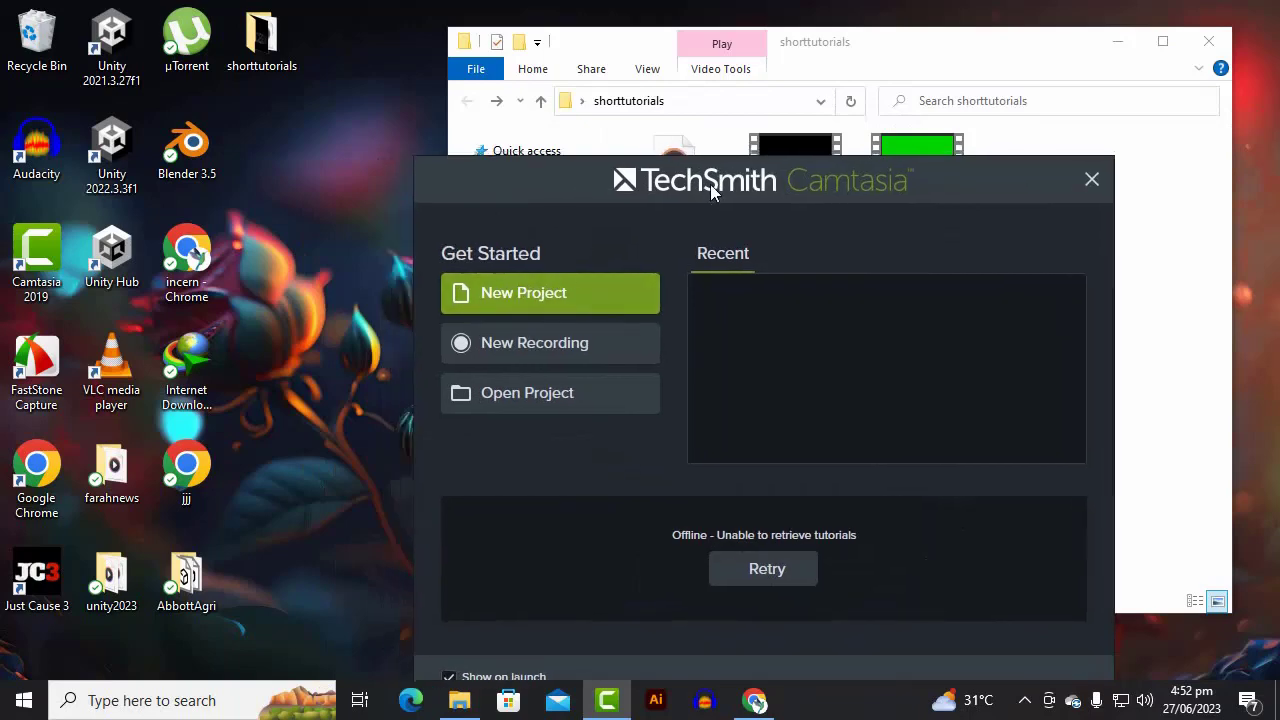
pyautogui.click(575, 291)
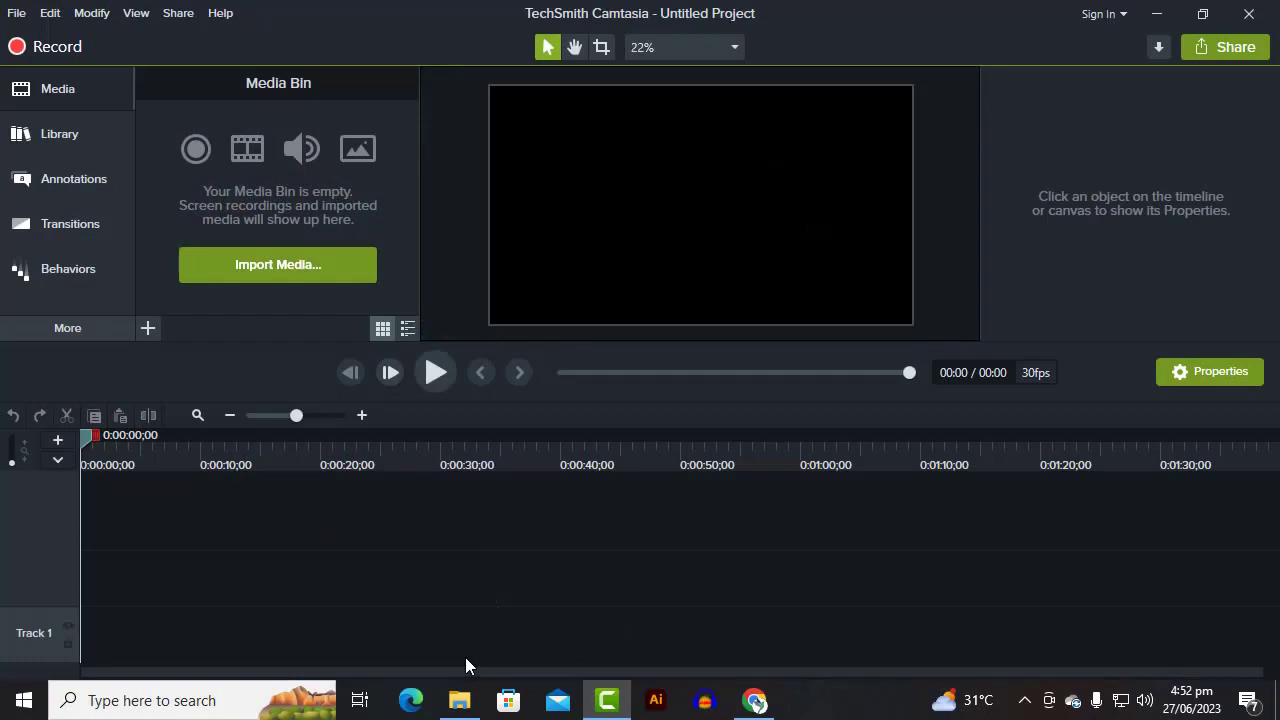
# Step: Add the ex video from the shorttutorials folder to the start of the project's timeline
pyautogui.click(459, 700)
pyautogui.moveTo(672, 162); pyautogui.dragTo(122, 571)
pyautogui.click(215, 578)
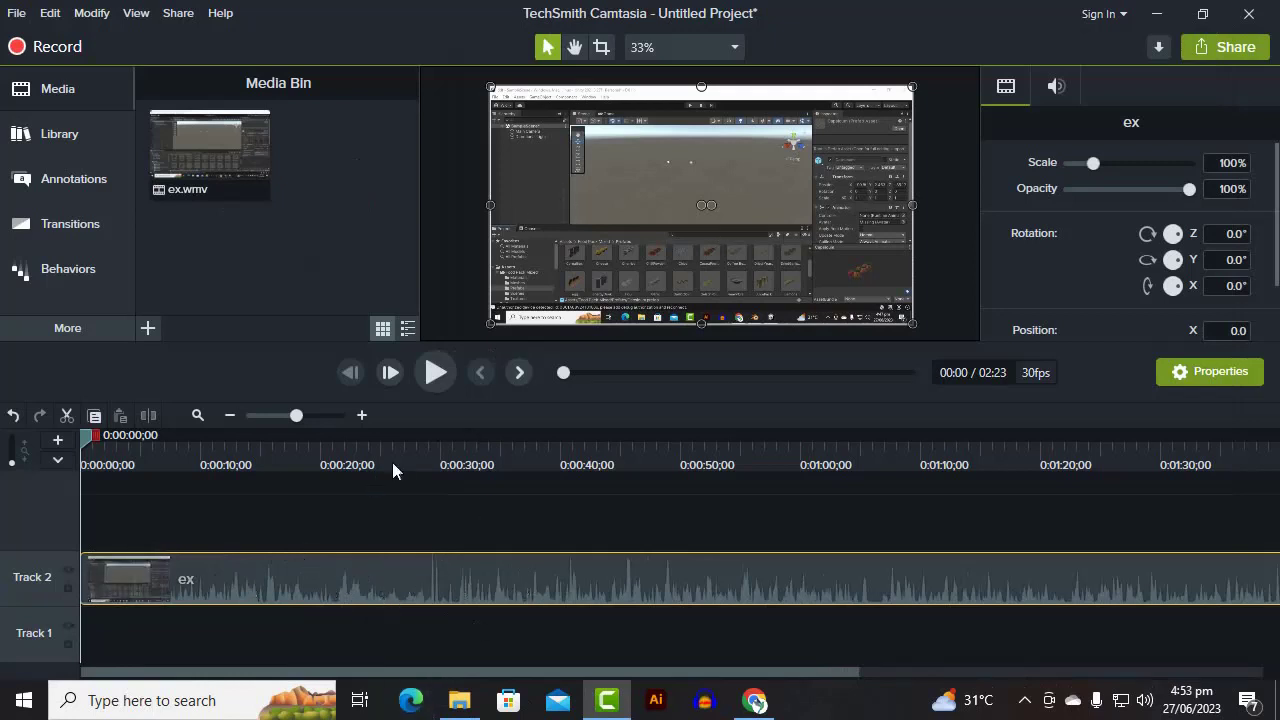
# Step: Export only the project's audio to the Desktop as a Wave file named audio
pyautogui.click(180, 14)
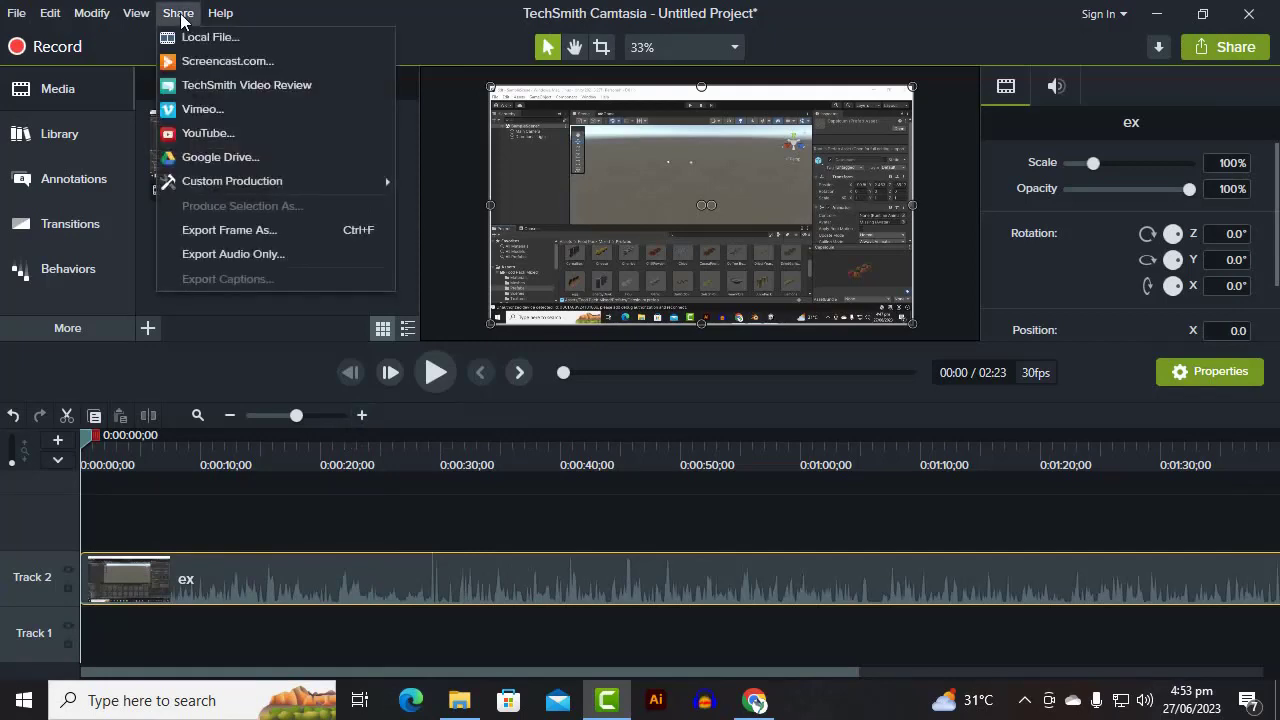
pyautogui.click(270, 256)
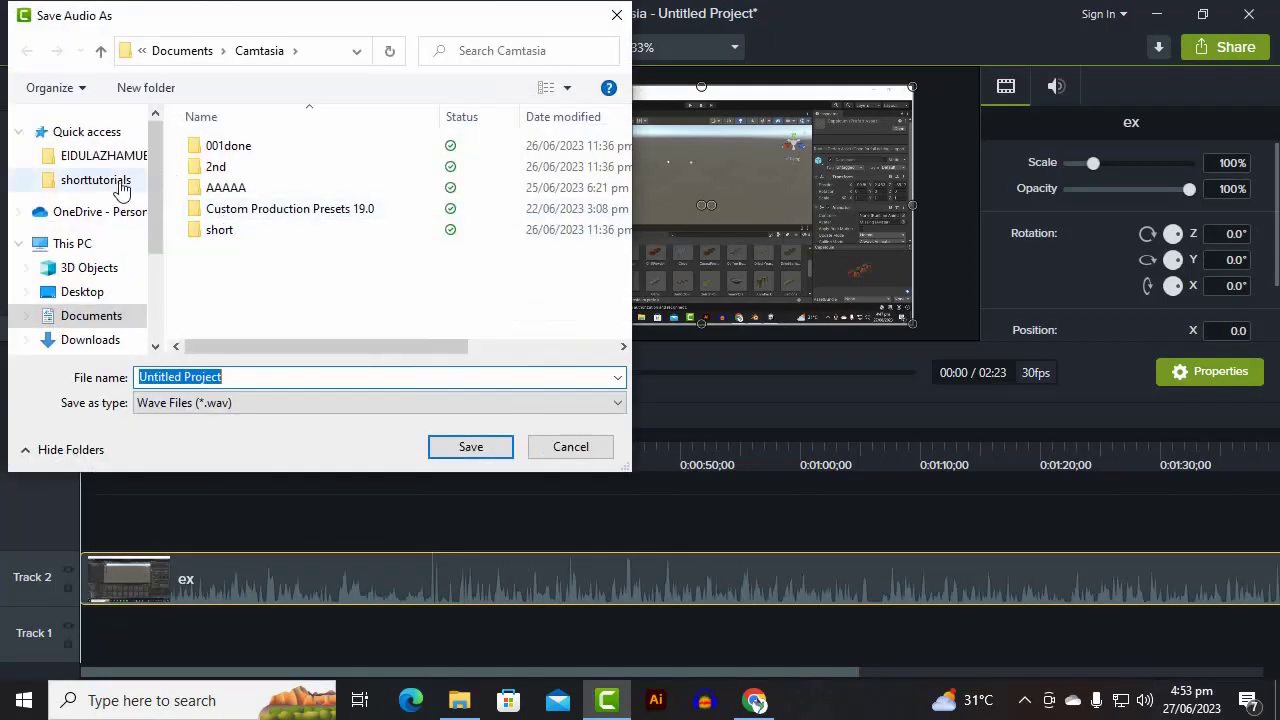
pyautogui.click(90, 292)
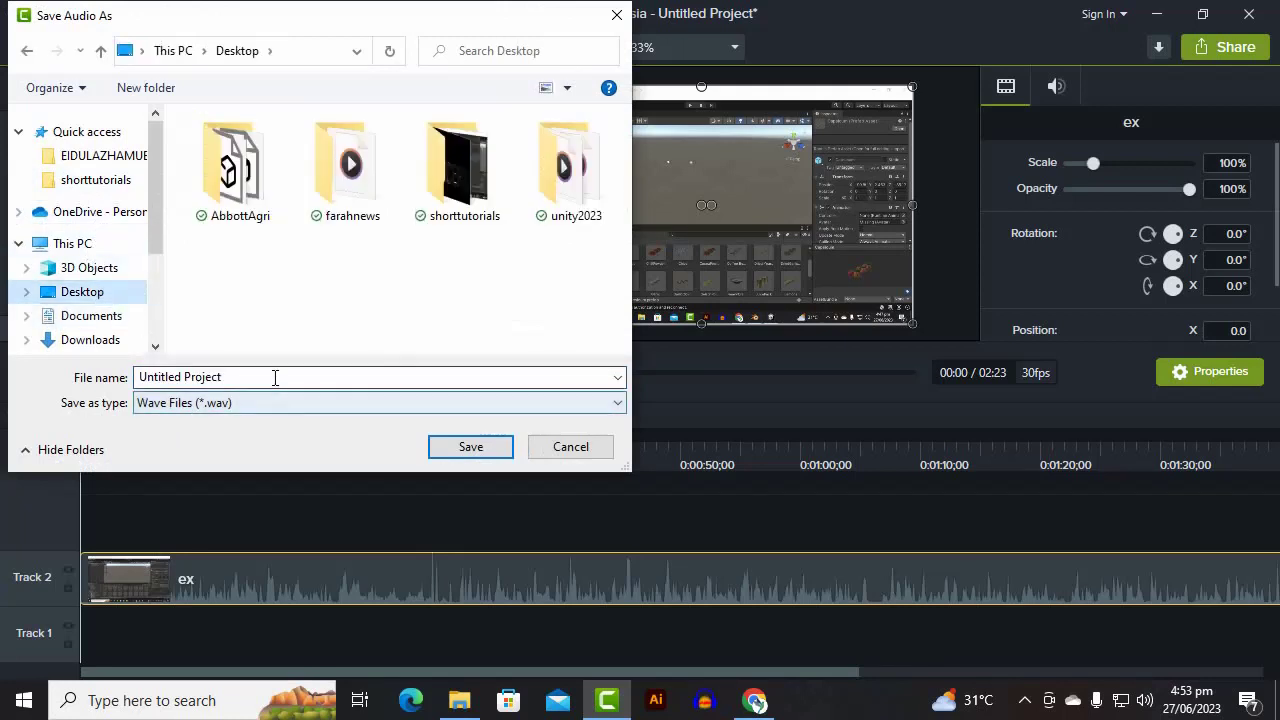
pyautogui.click(316, 382)
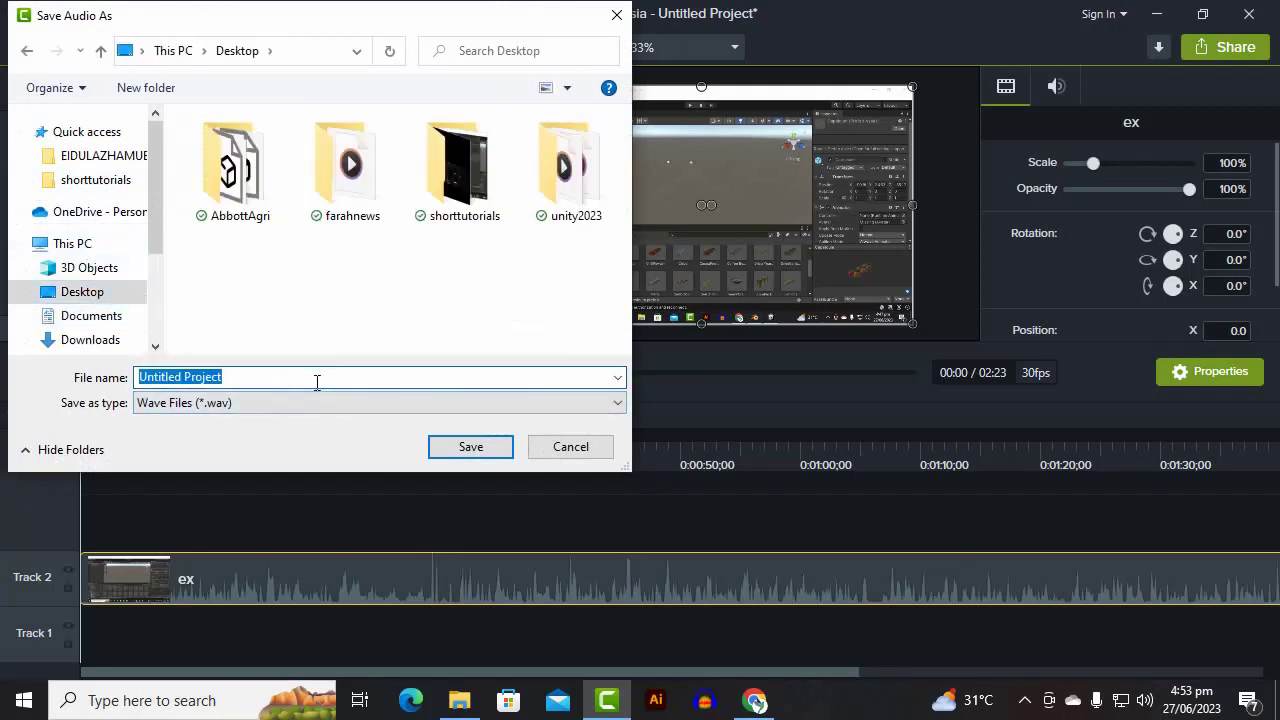
pyautogui.write('audio')
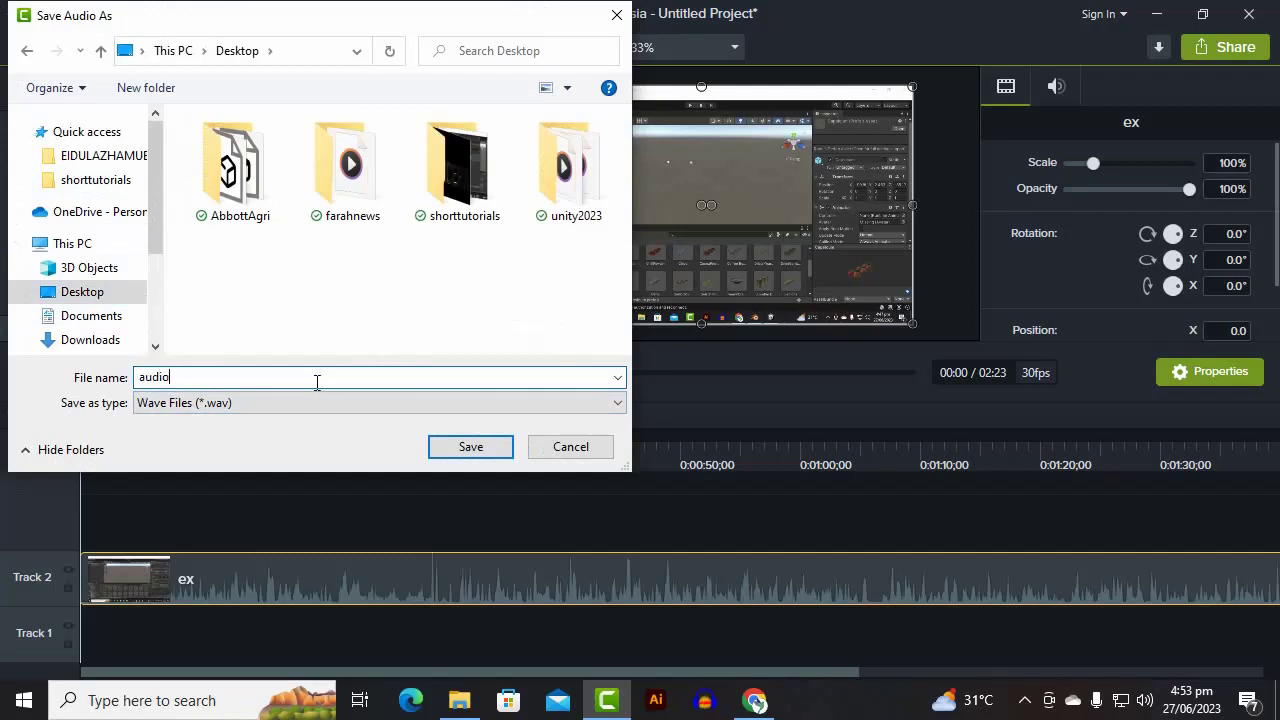
pyautogui.press('Return')
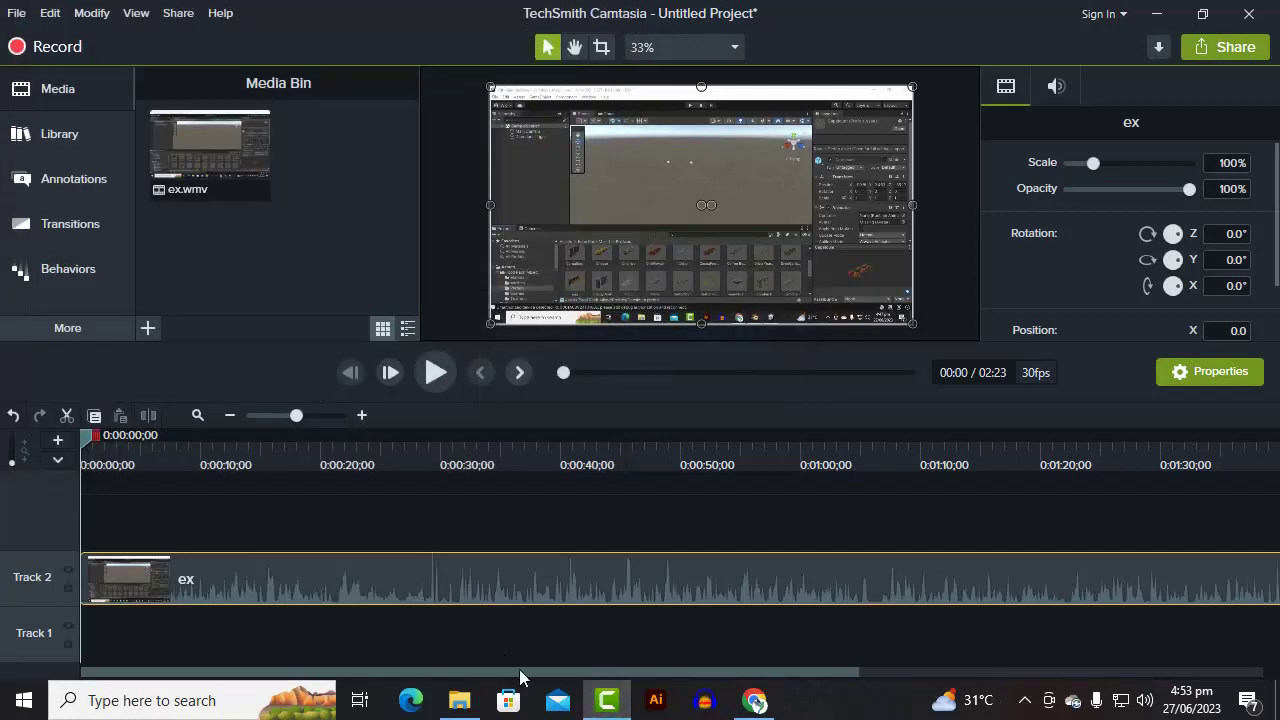
# Step: Switch to Audacity, dismiss its welcome window and import the audio WAV file from the Desktop as a track
pyautogui.click(705, 700)
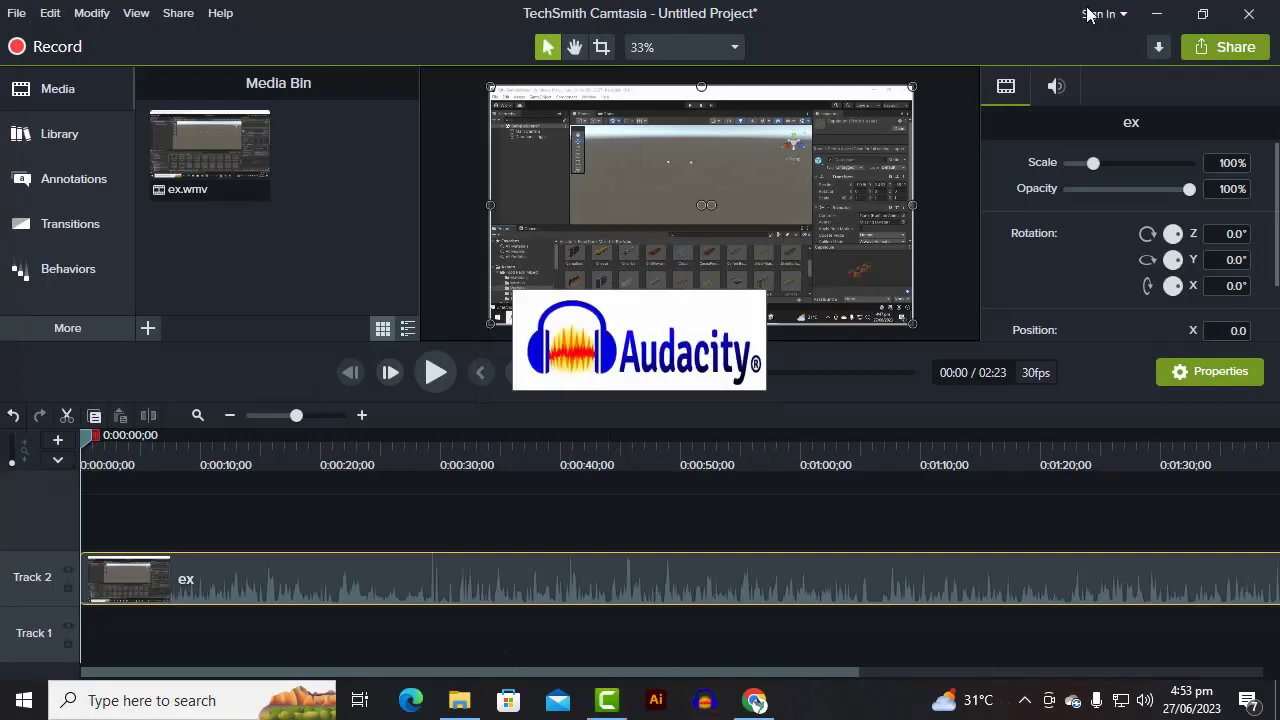
pyautogui.click(1157, 16)
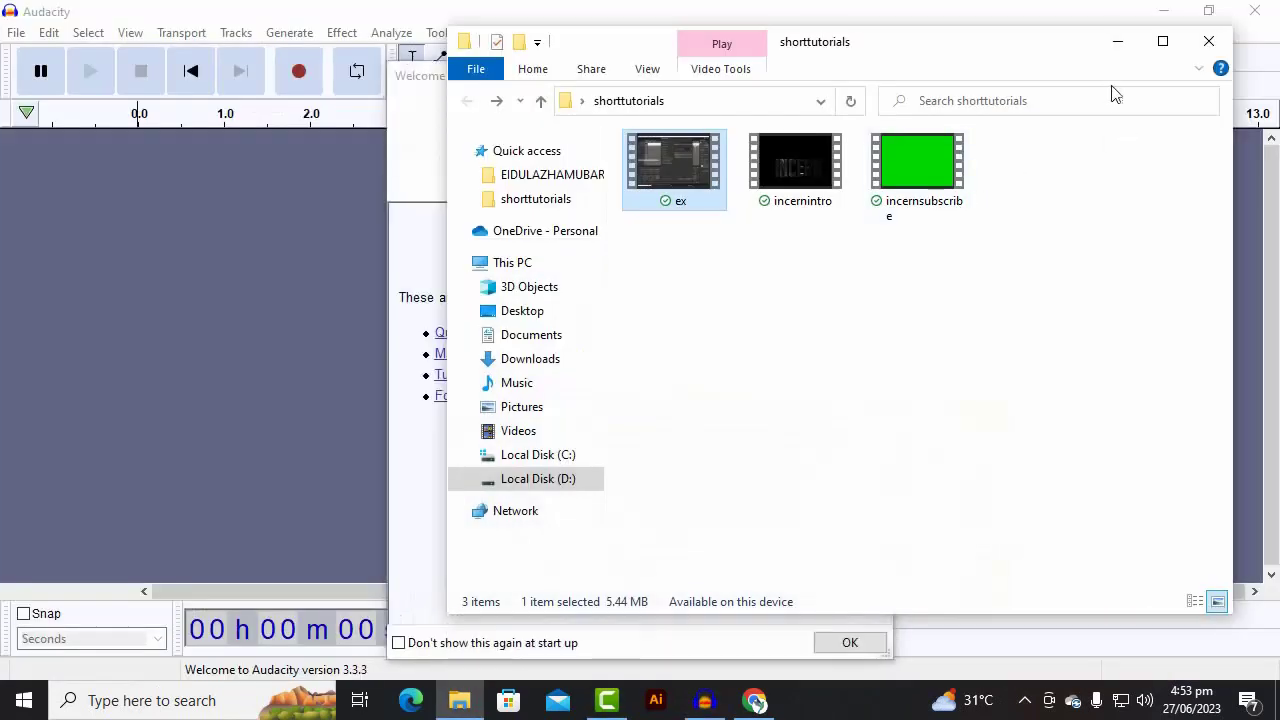
pyautogui.click(1117, 45)
pyautogui.click(849, 643)
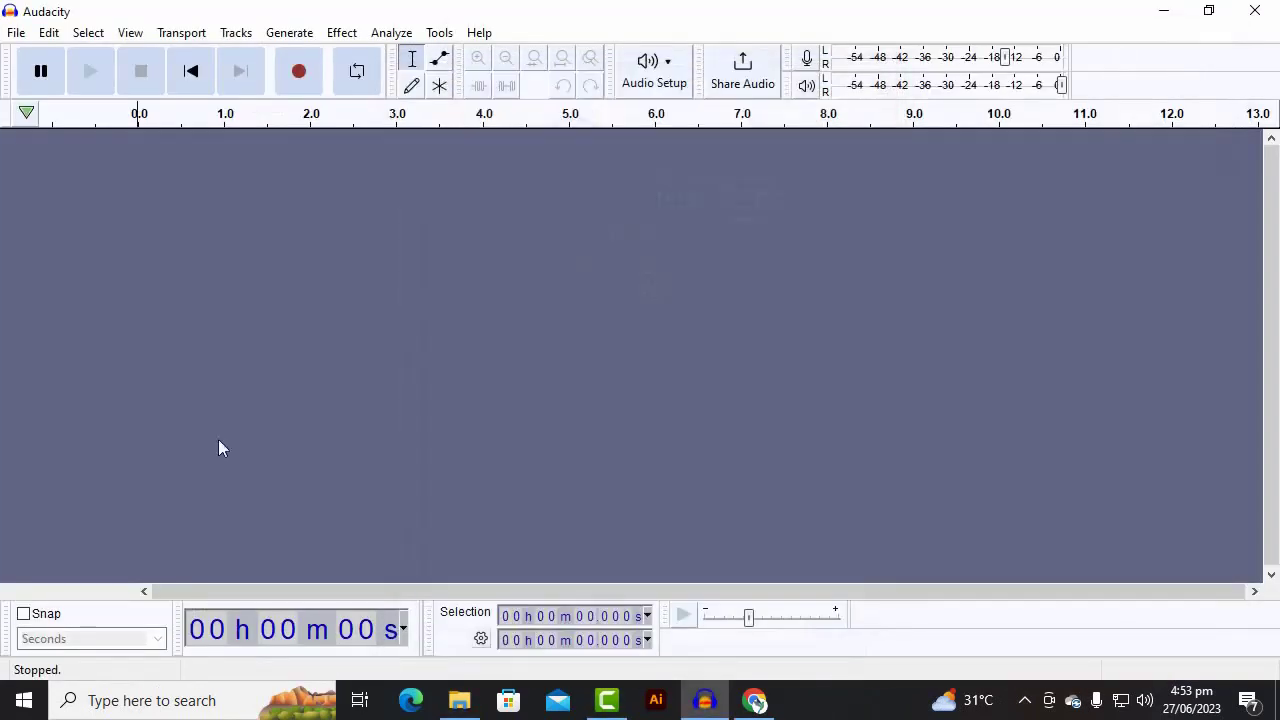
pyautogui.click(463, 700)
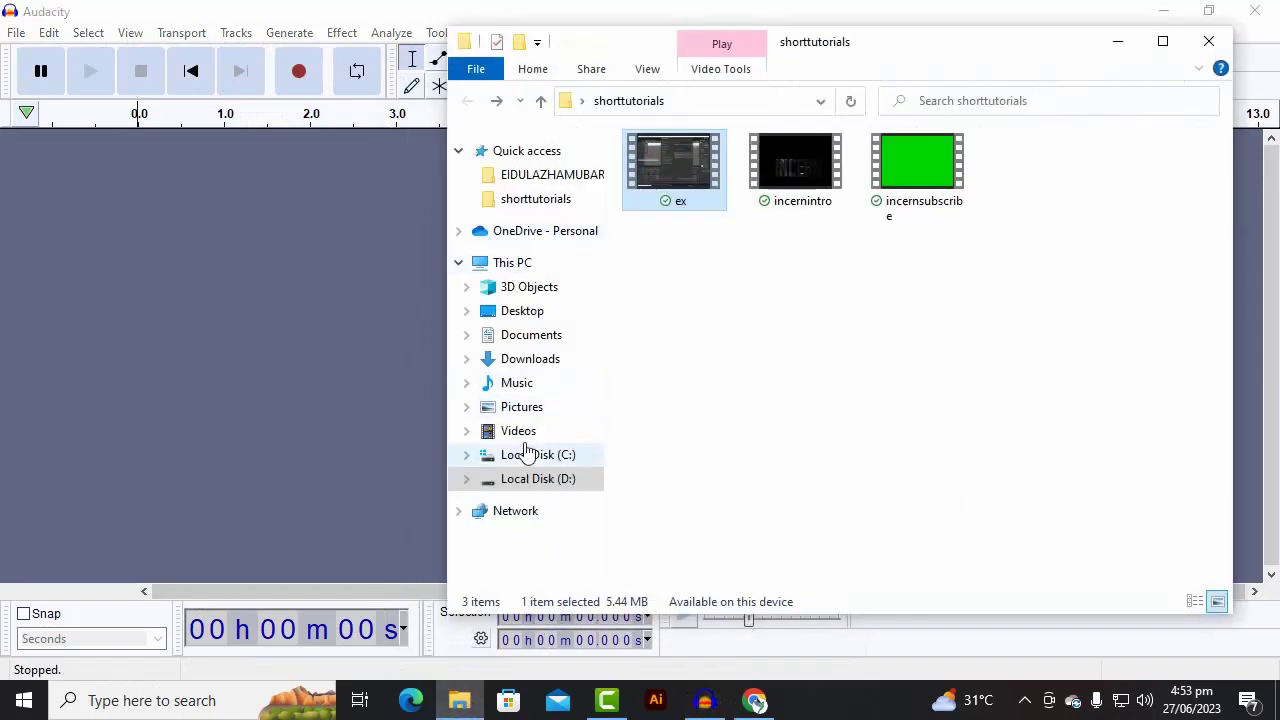
pyautogui.click(519, 316)
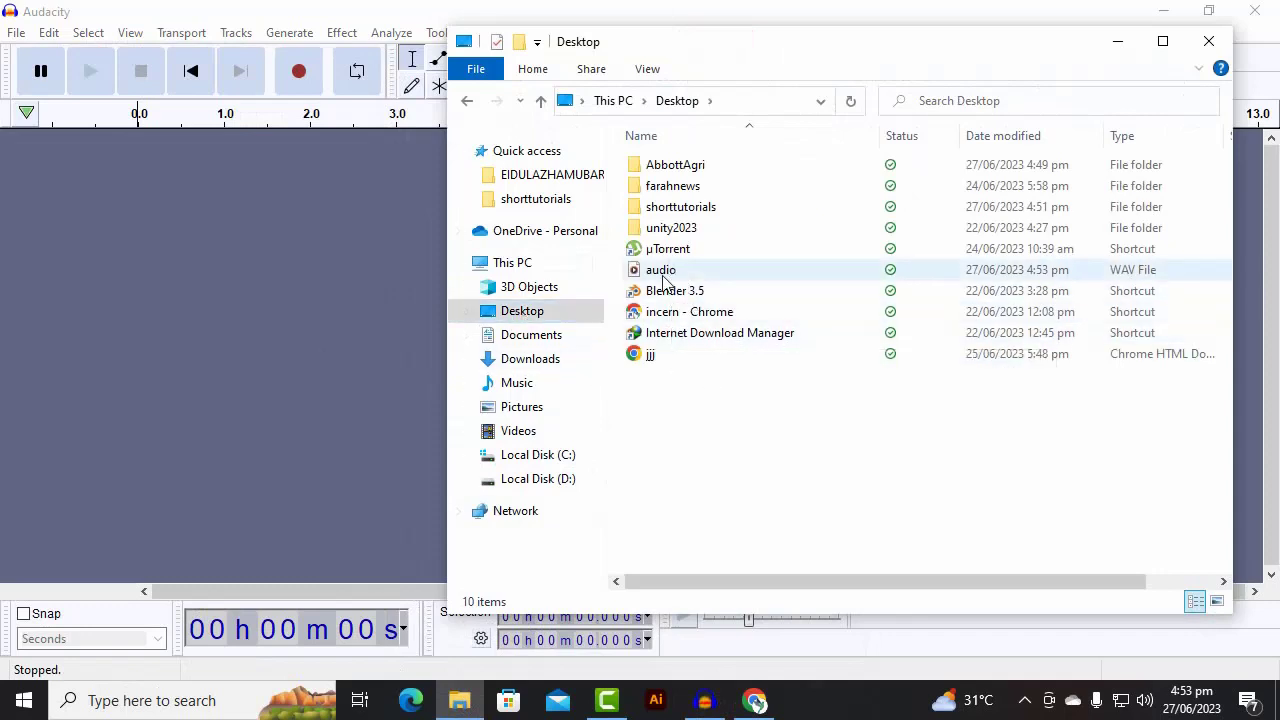
pyautogui.moveTo(660, 270); pyautogui.dragTo(257, 318)
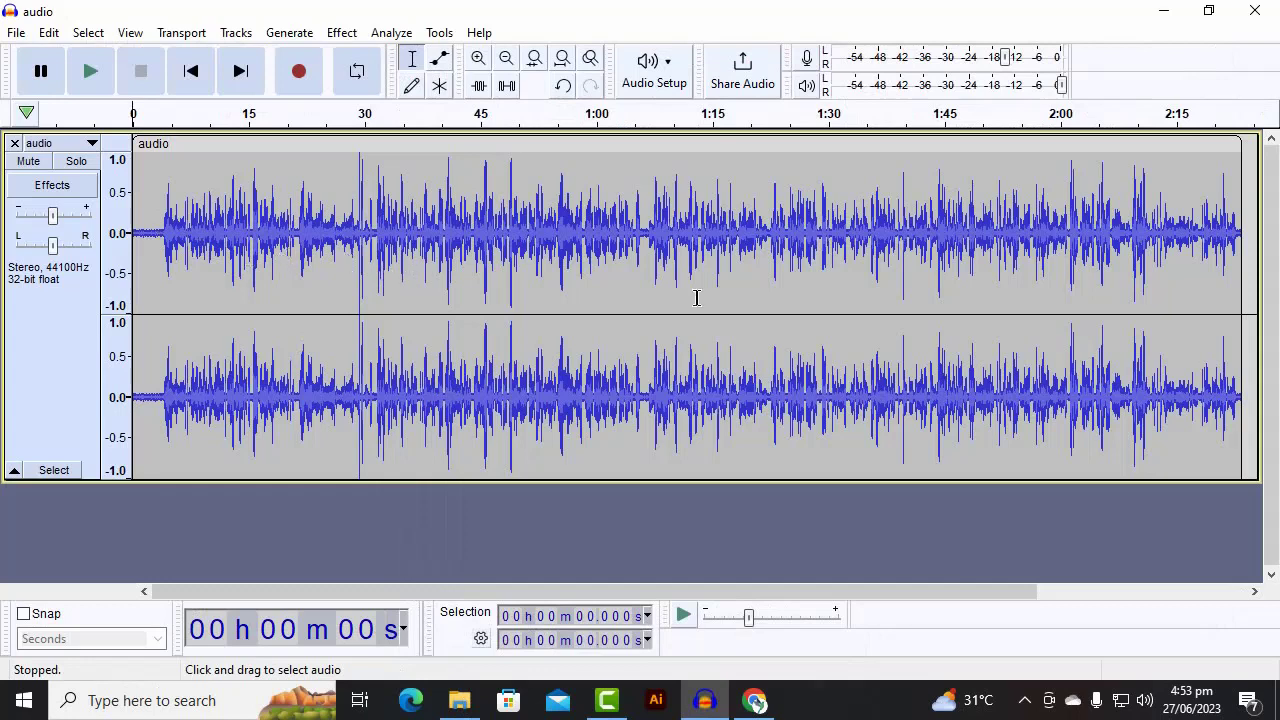
# Step: Play the opening seconds of the audio track and select the speech-free lead-in from 0 to about 3.6 s
pyautogui.scroll(3, 391, 306)
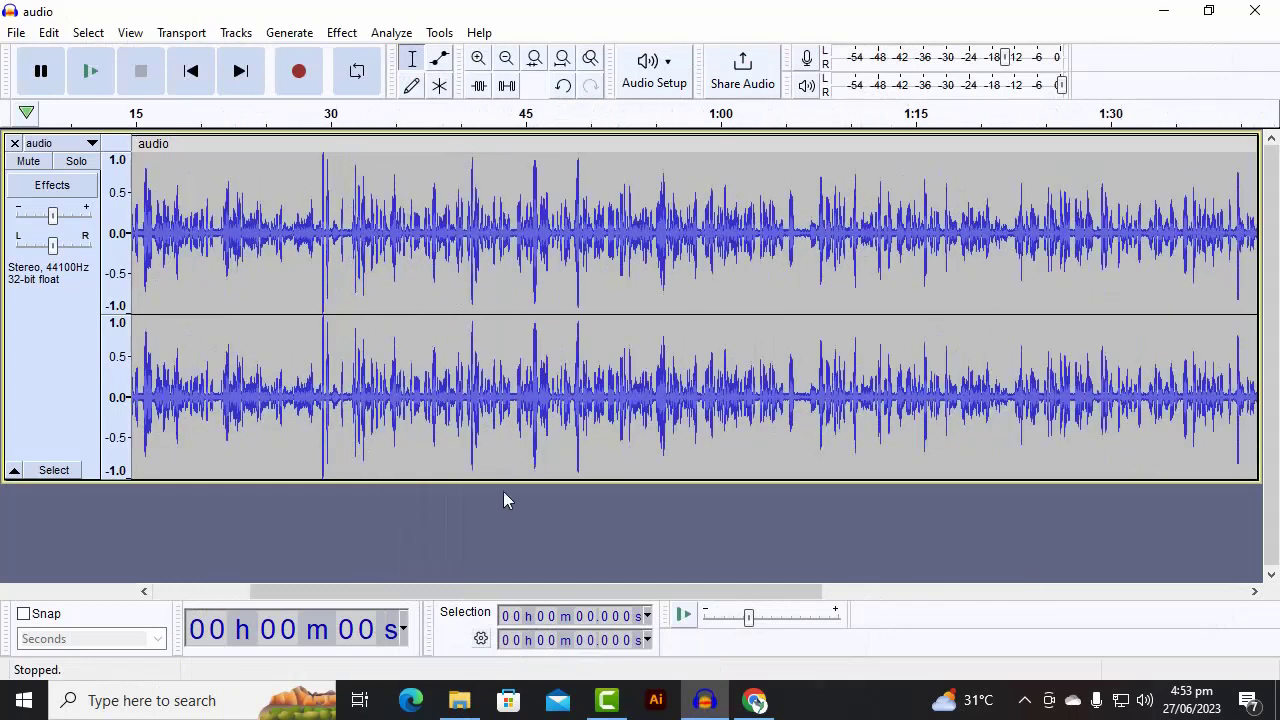
pyautogui.moveTo(684, 591); pyautogui.dragTo(562, 591)
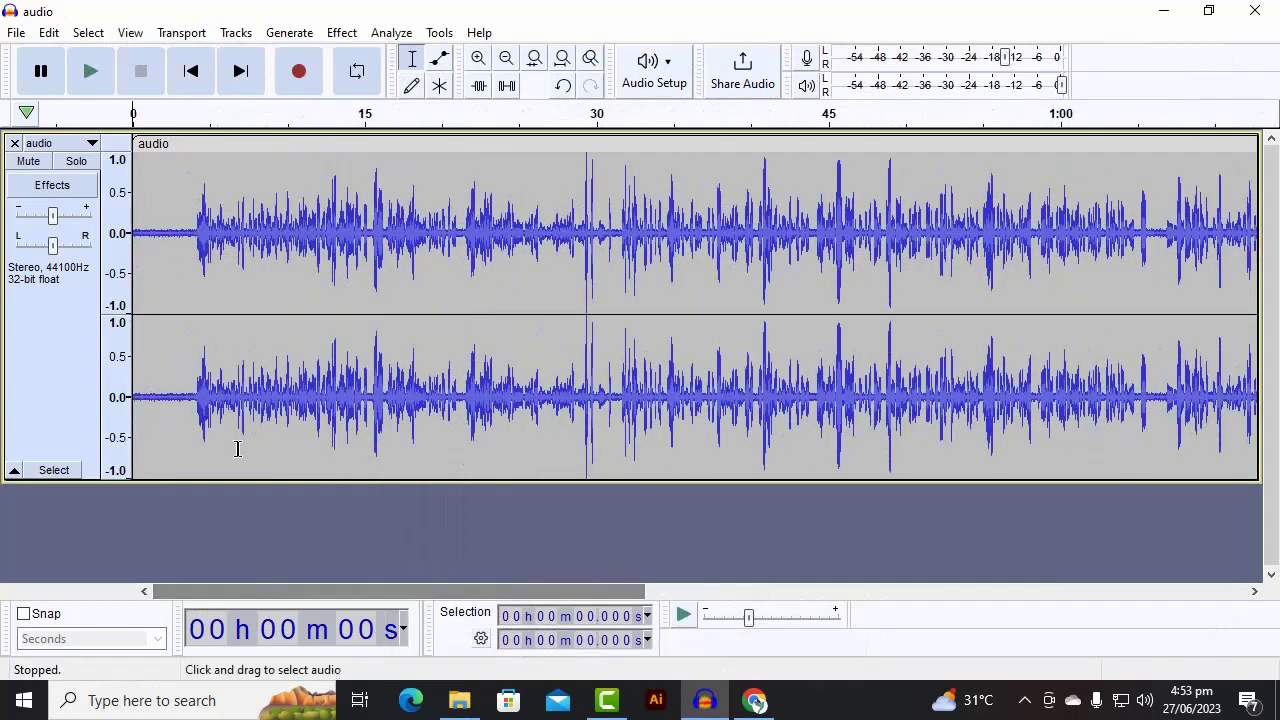
pyautogui.scroll(1, 257, 292)
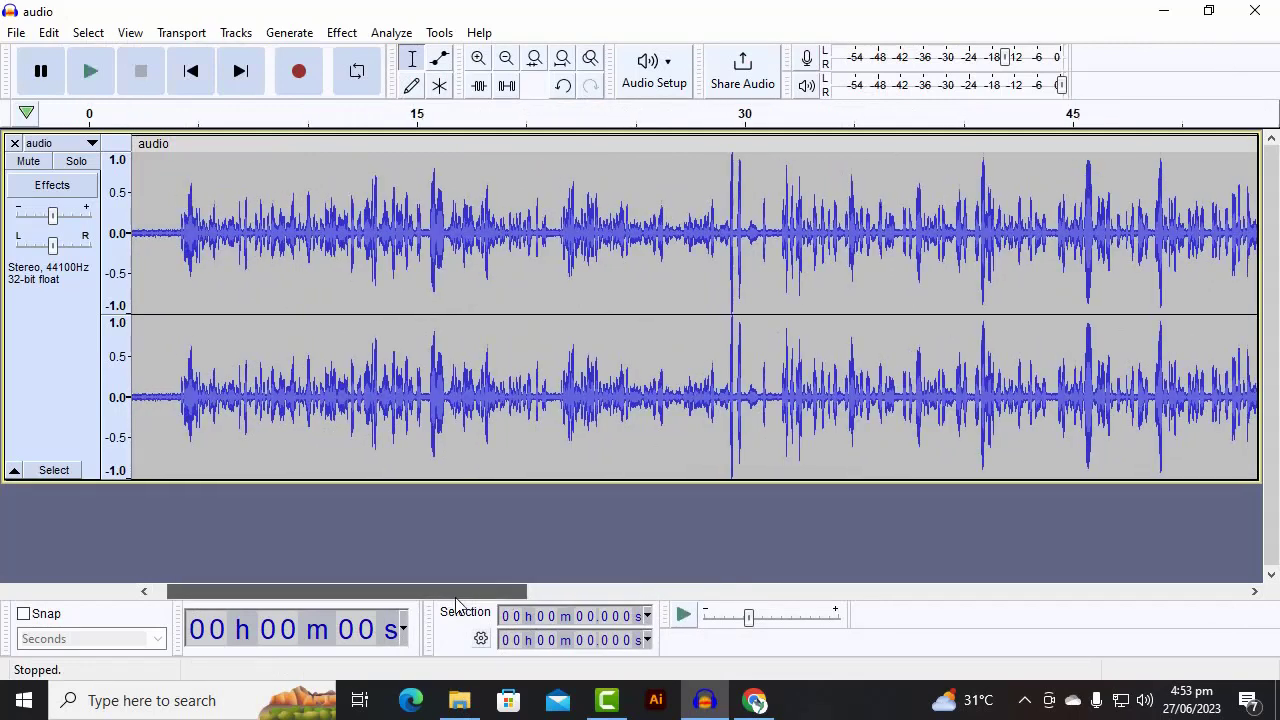
pyautogui.moveTo(337, 594); pyautogui.dragTo(318, 594)
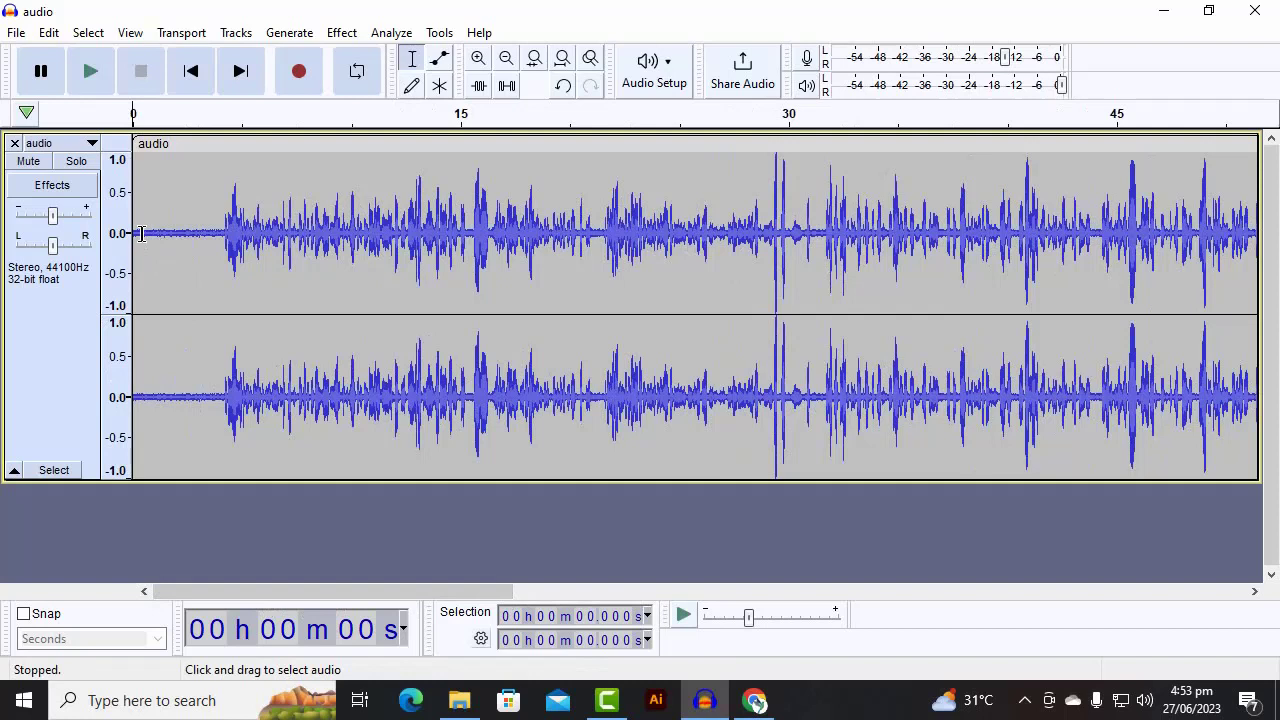
pyautogui.press('space')
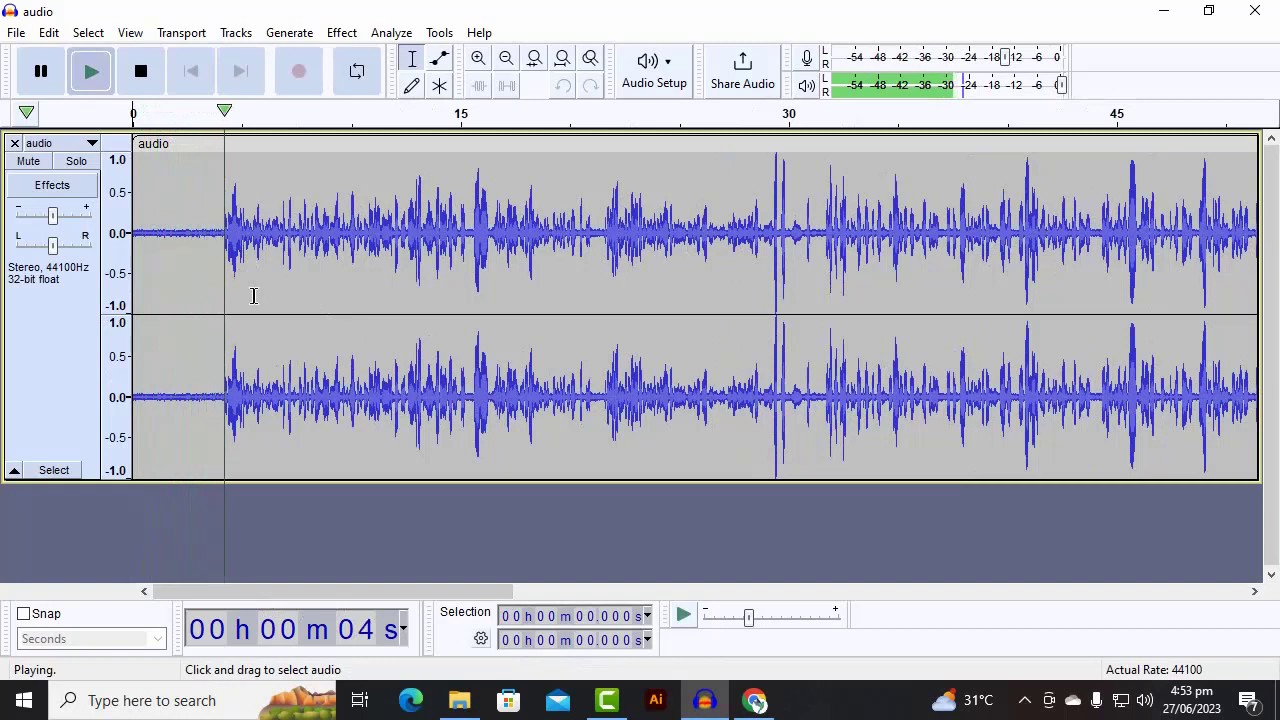
pyautogui.press('space')
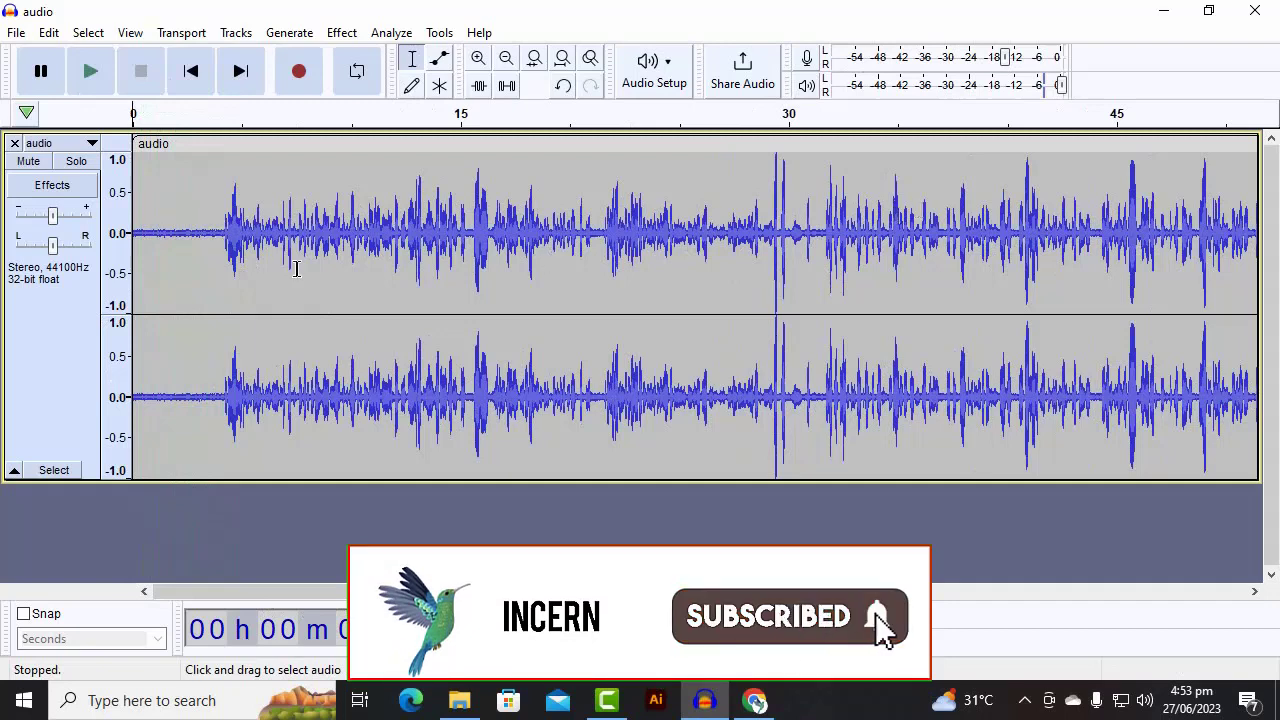
pyautogui.moveTo(211, 237); pyautogui.dragTo(131, 235)
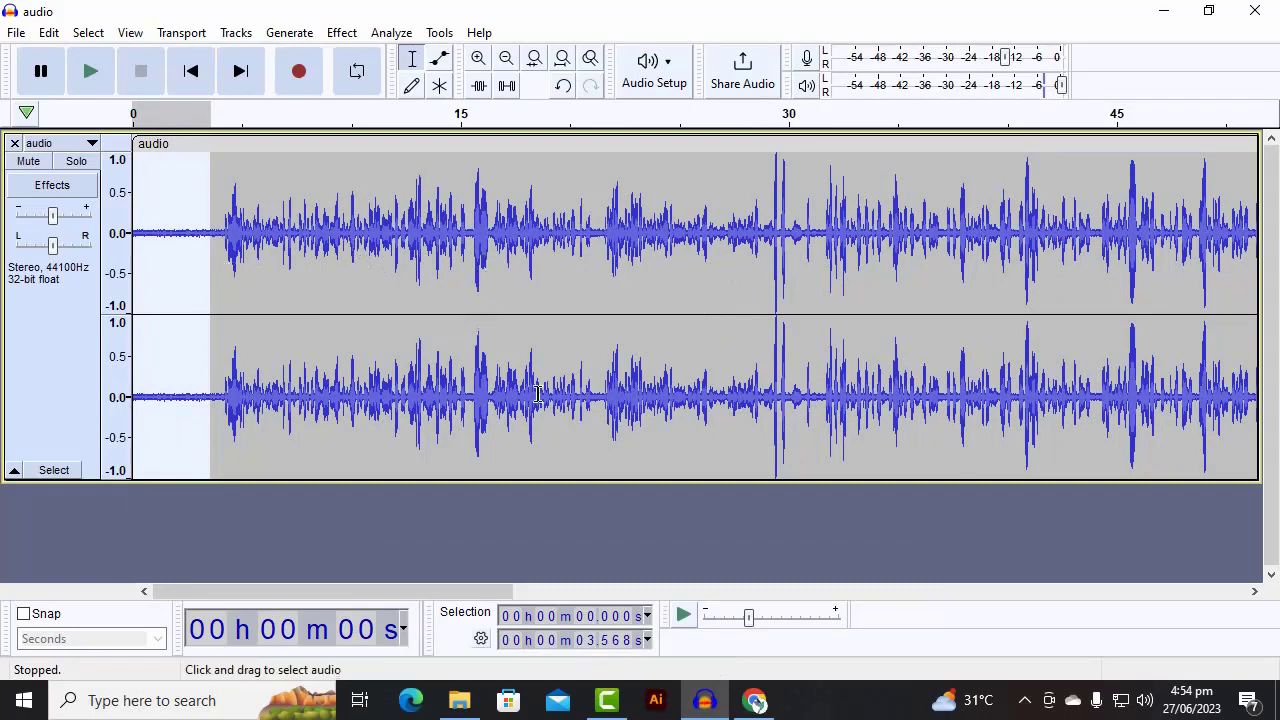
# Step: Play the track from about 20.7 s and select the quiet gap from about 21.1 to 21.55 s
pyautogui.click(576, 232)
pyautogui.scroll(3, 711, 163)
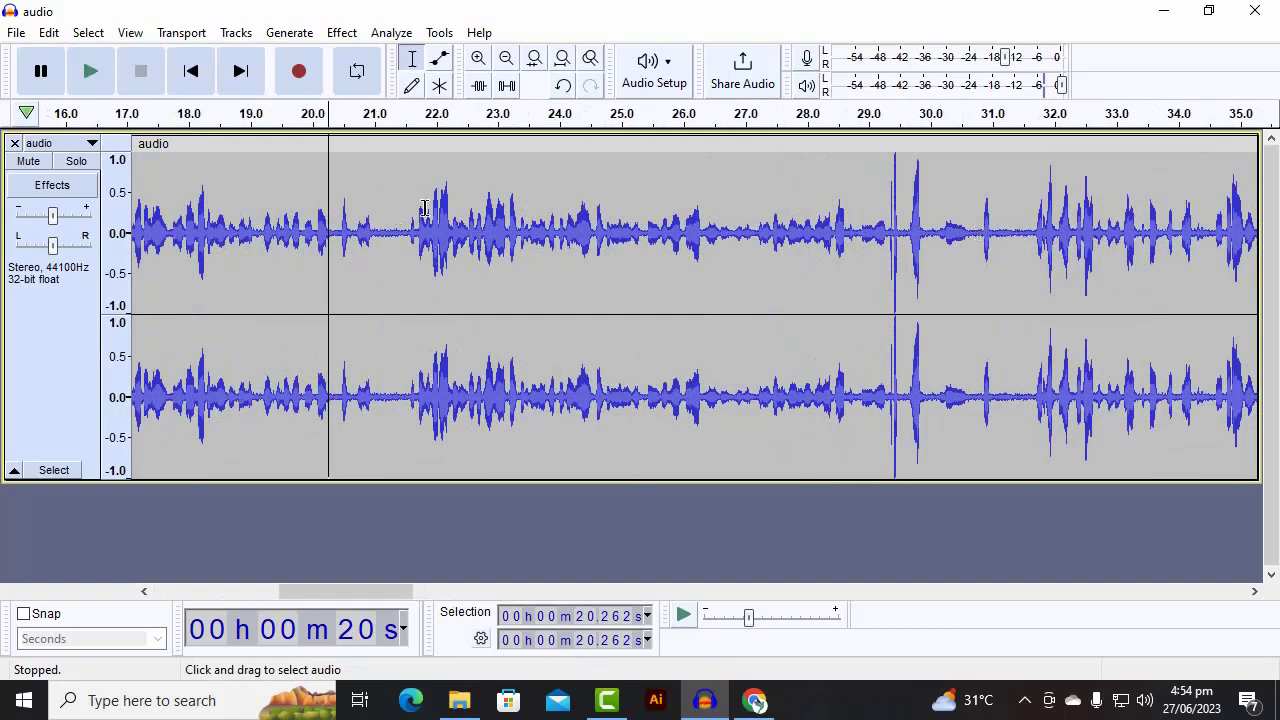
pyautogui.click(297, 241)
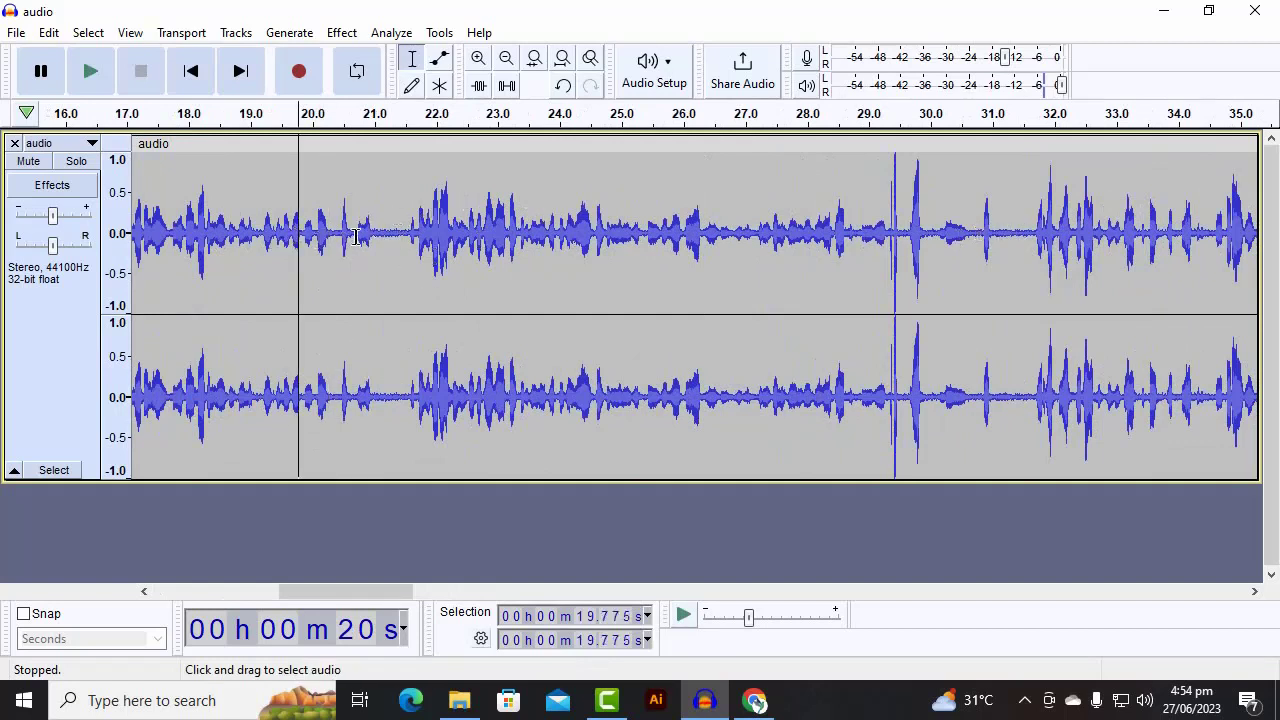
pyautogui.click(357, 238)
pyautogui.press('space')
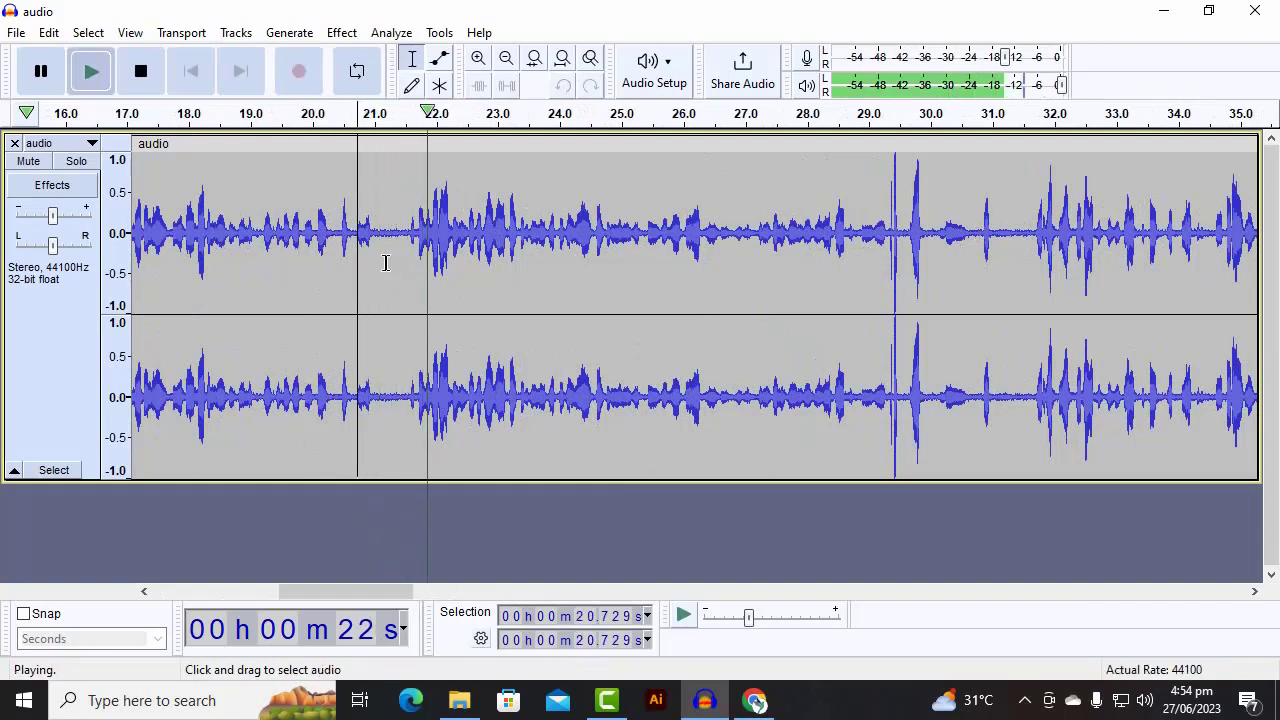
pyautogui.press('space')
pyautogui.moveTo(408, 226); pyautogui.dragTo(380, 226)
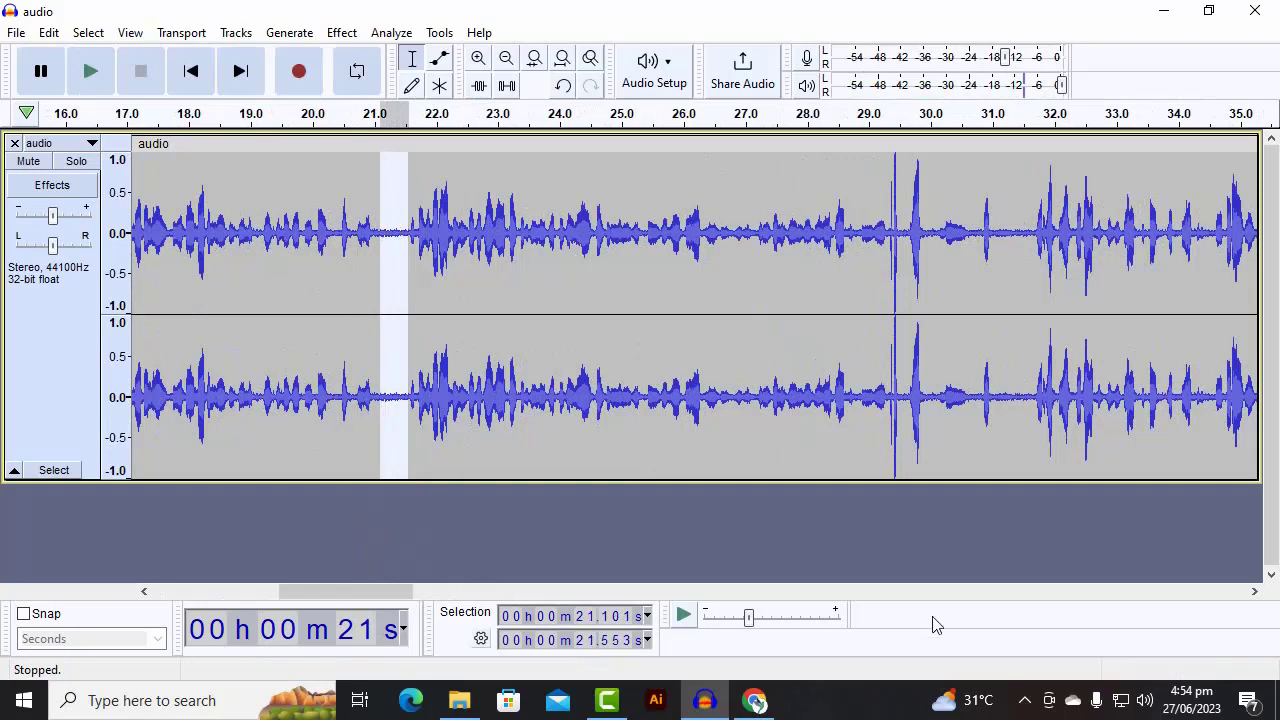
# Step: Select the speech-free lead-in of the audio track from 0 to about 4.1 s
pyautogui.click(662, 592)
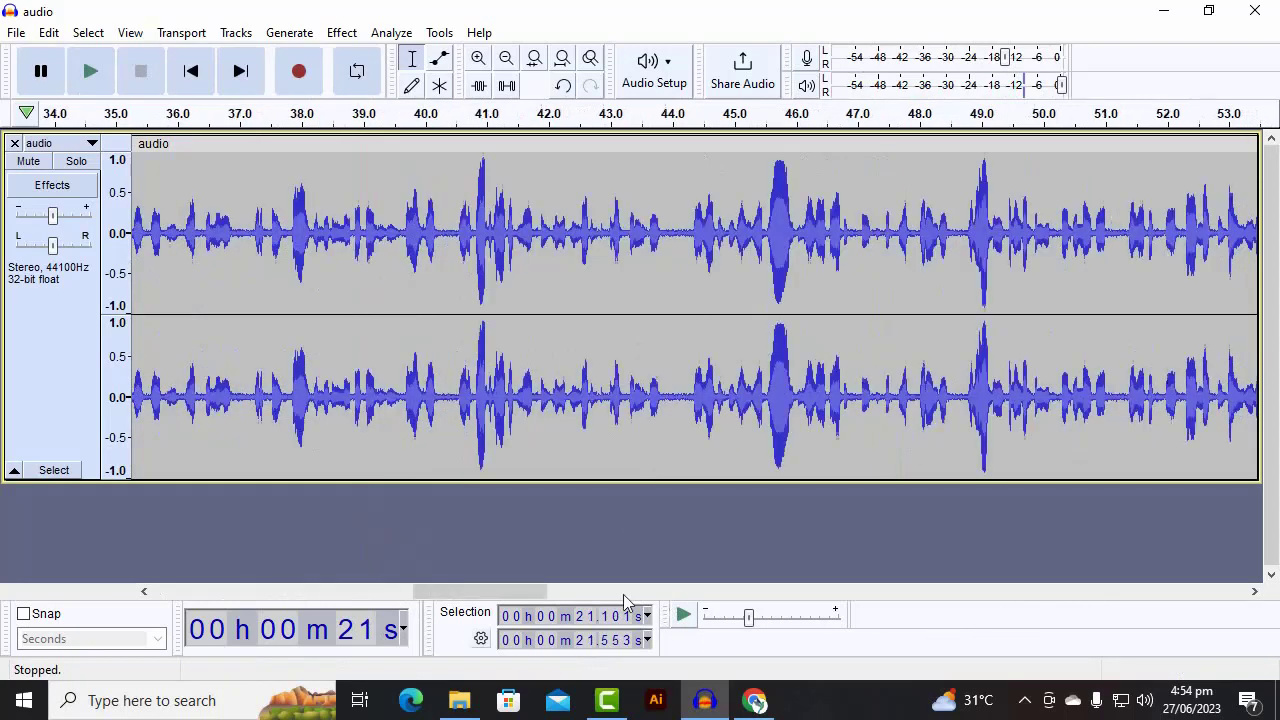
pyautogui.moveTo(492, 592); pyautogui.dragTo(69, 586)
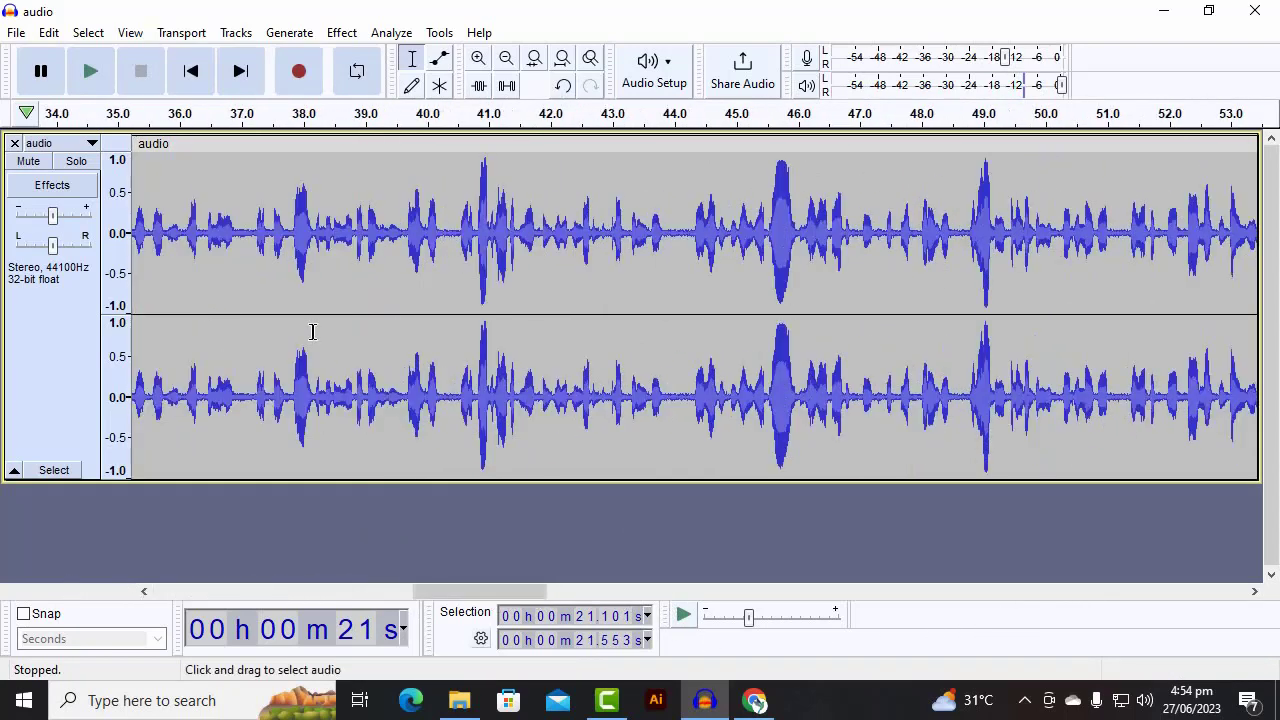
pyautogui.moveTo(431, 595); pyautogui.dragTo(234, 586)
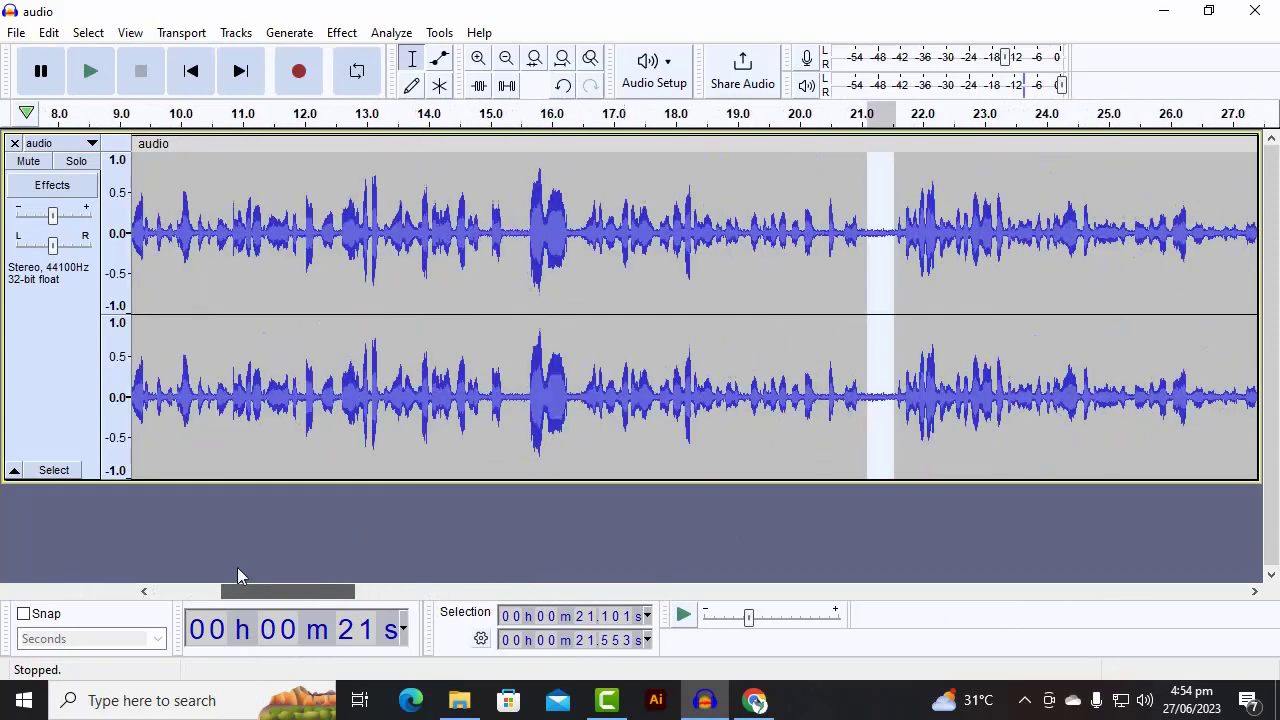
pyautogui.click(248, 440)
pyautogui.moveTo(349, 585); pyautogui.dragTo(229, 598)
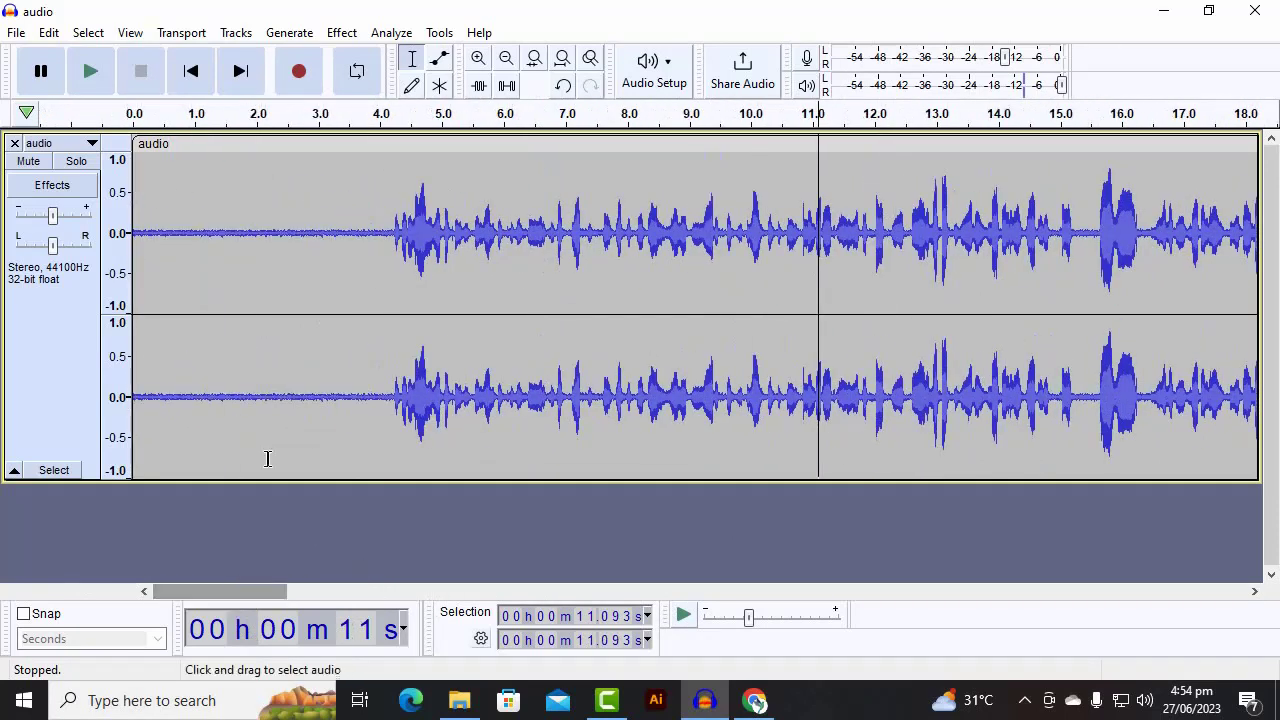
pyautogui.moveTo(388, 230); pyautogui.dragTo(130, 250)
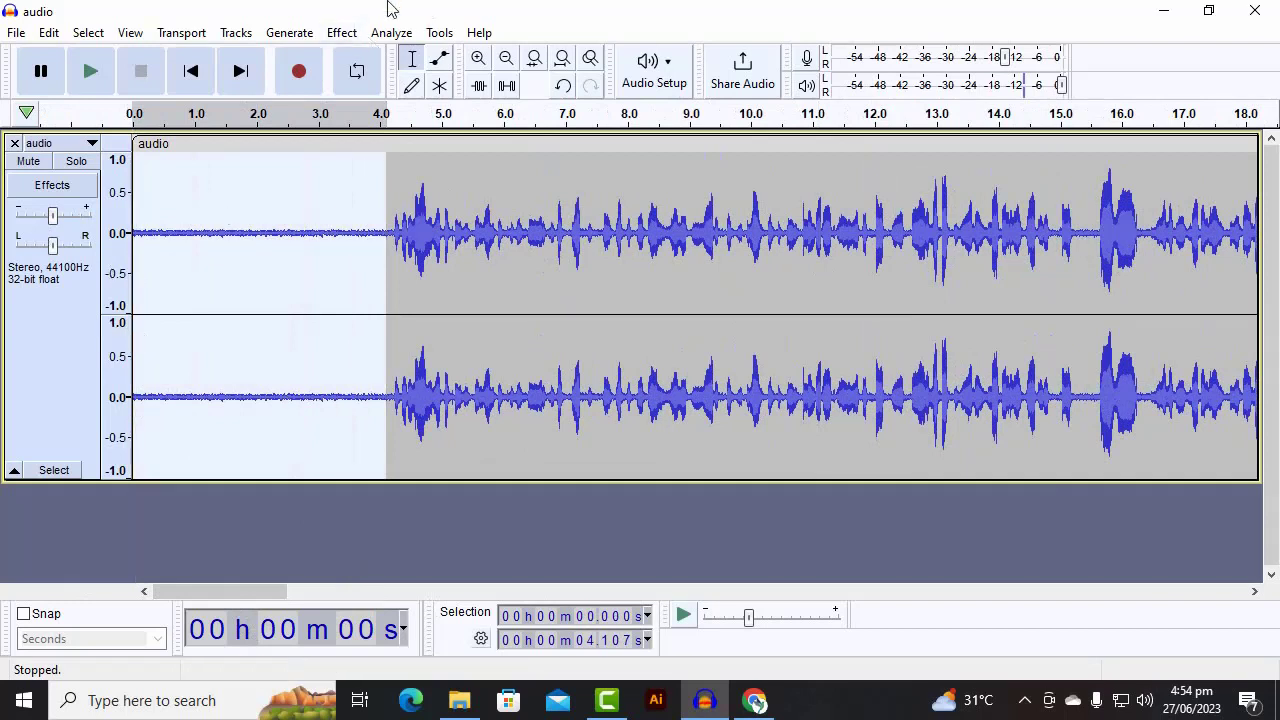
# Step: Capture a noise profile from the selected lead-in with the Noise Reduction effect
pyautogui.click(350, 38)
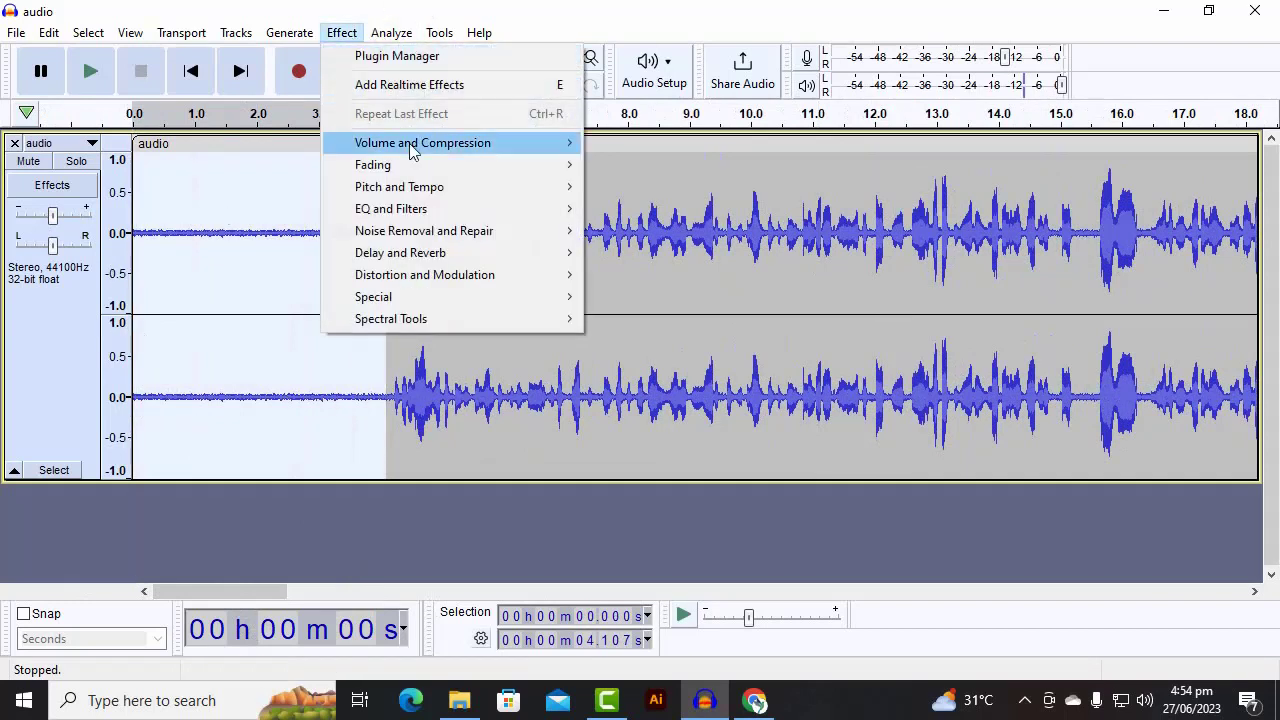
pyautogui.moveTo(475, 258)
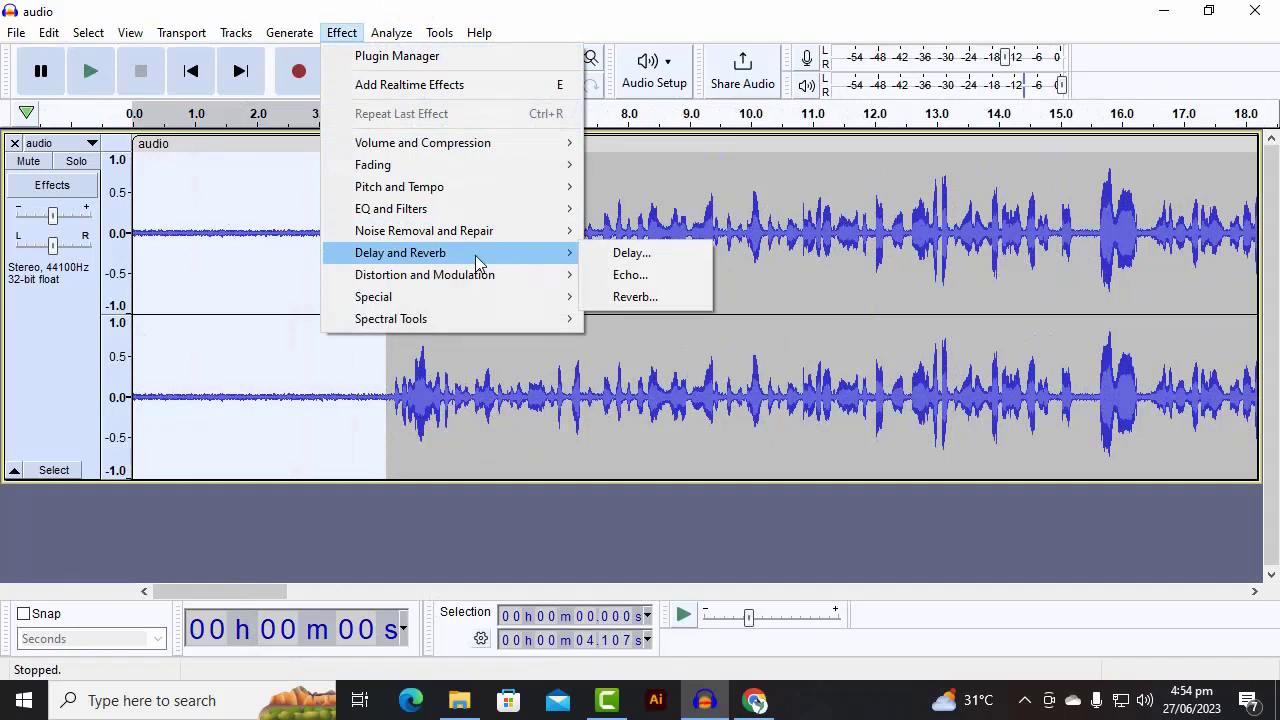
pyautogui.moveTo(477, 235)
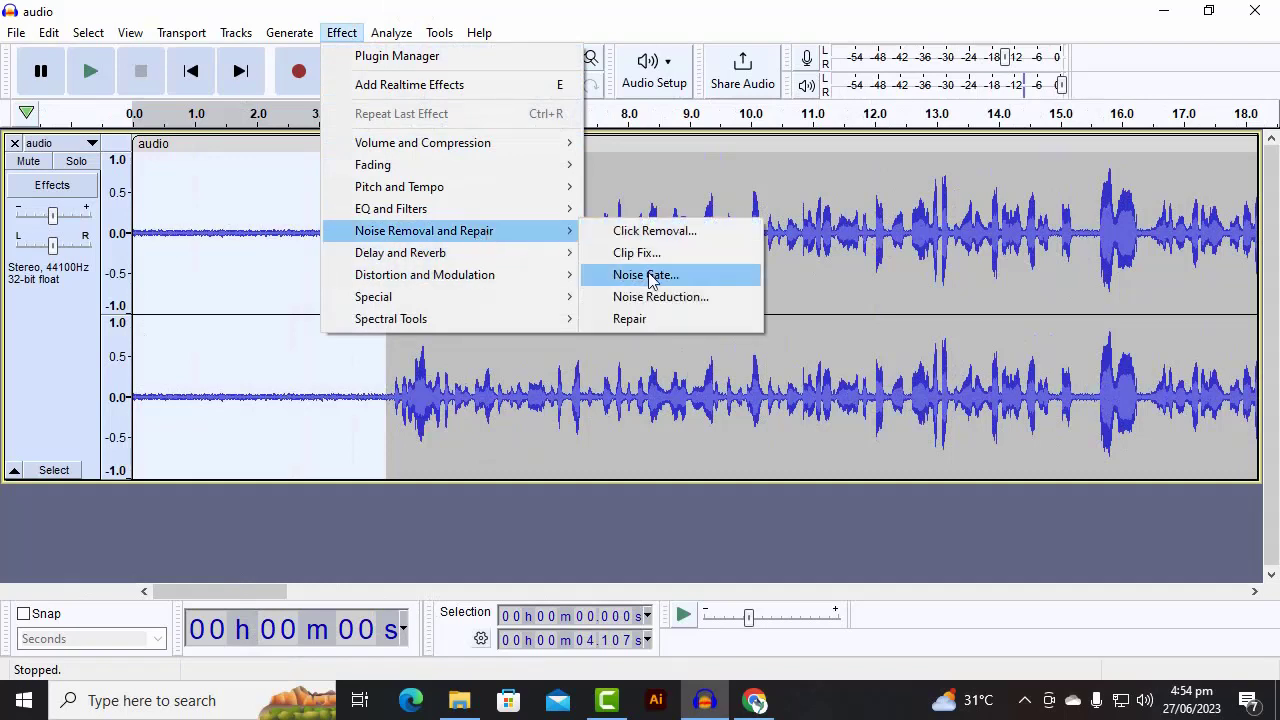
pyautogui.click(632, 300)
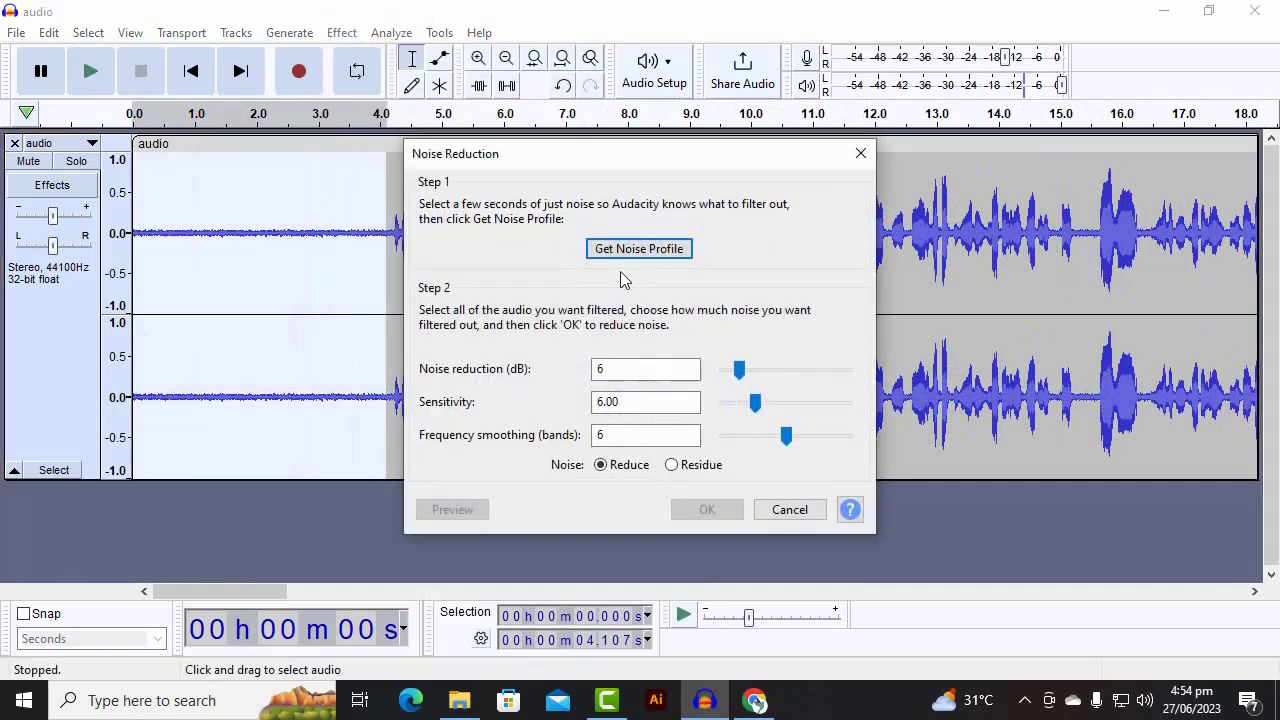
pyautogui.click(640, 250)
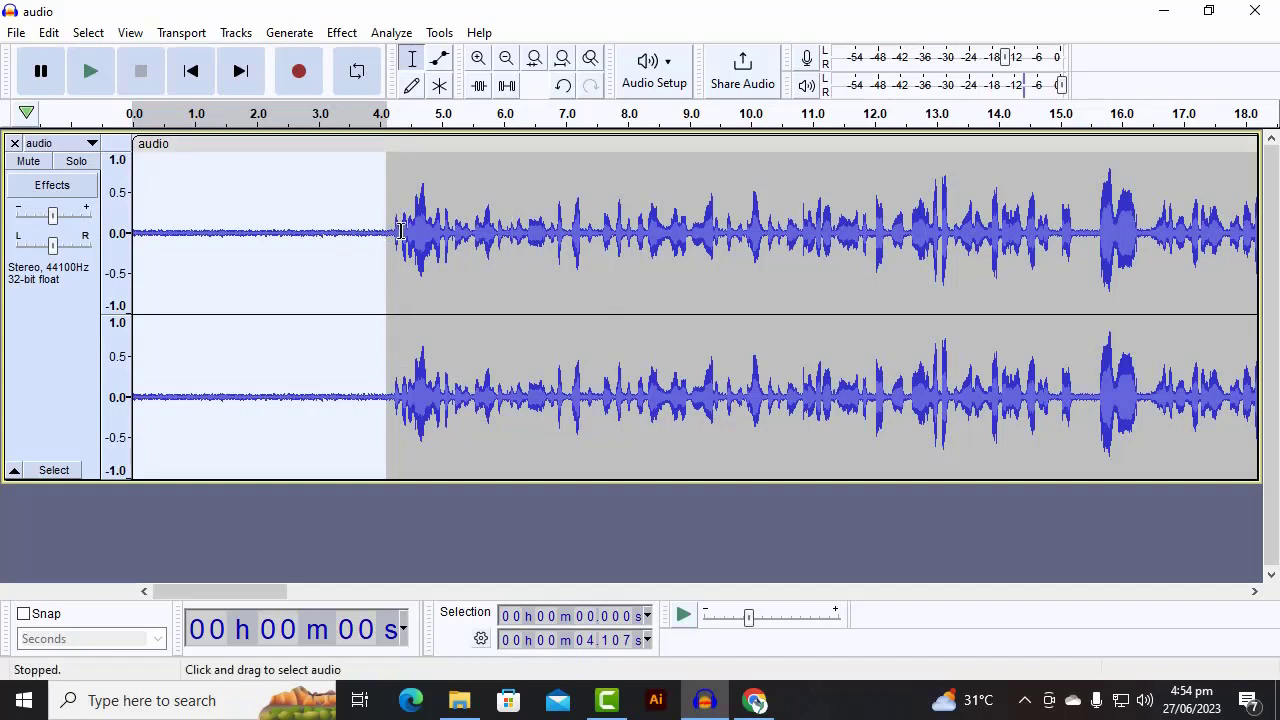
# Step: Apply Noise Reduction to the entire track with the current settings and play back its opening seconds
pyautogui.click(428, 306)
pyautogui.hotkey('ctrl', 'a')
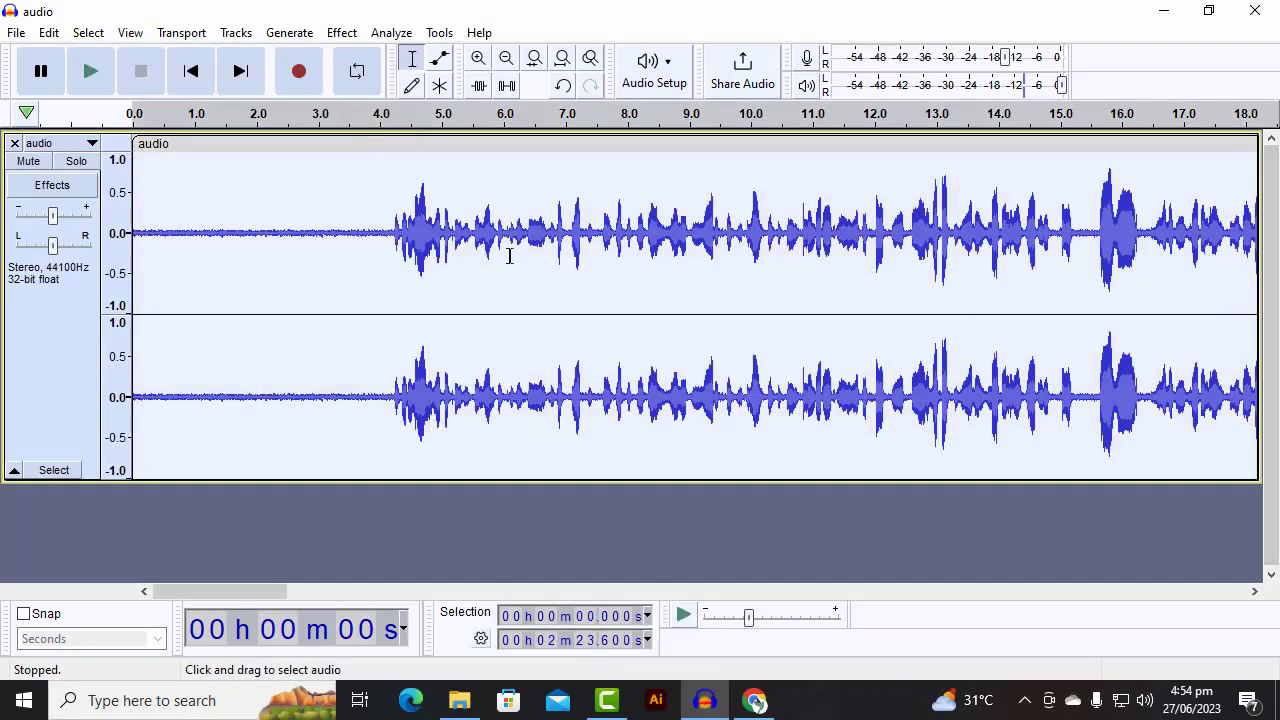
pyautogui.click(344, 33)
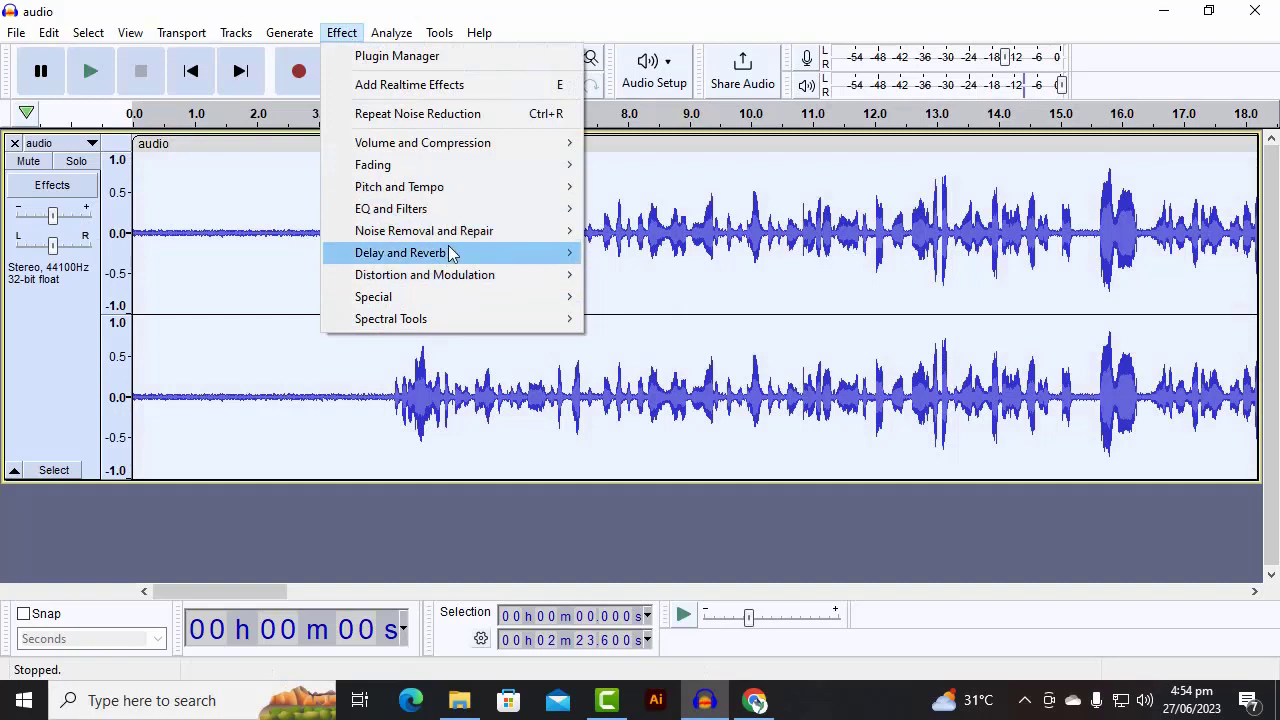
pyautogui.moveTo(489, 246)
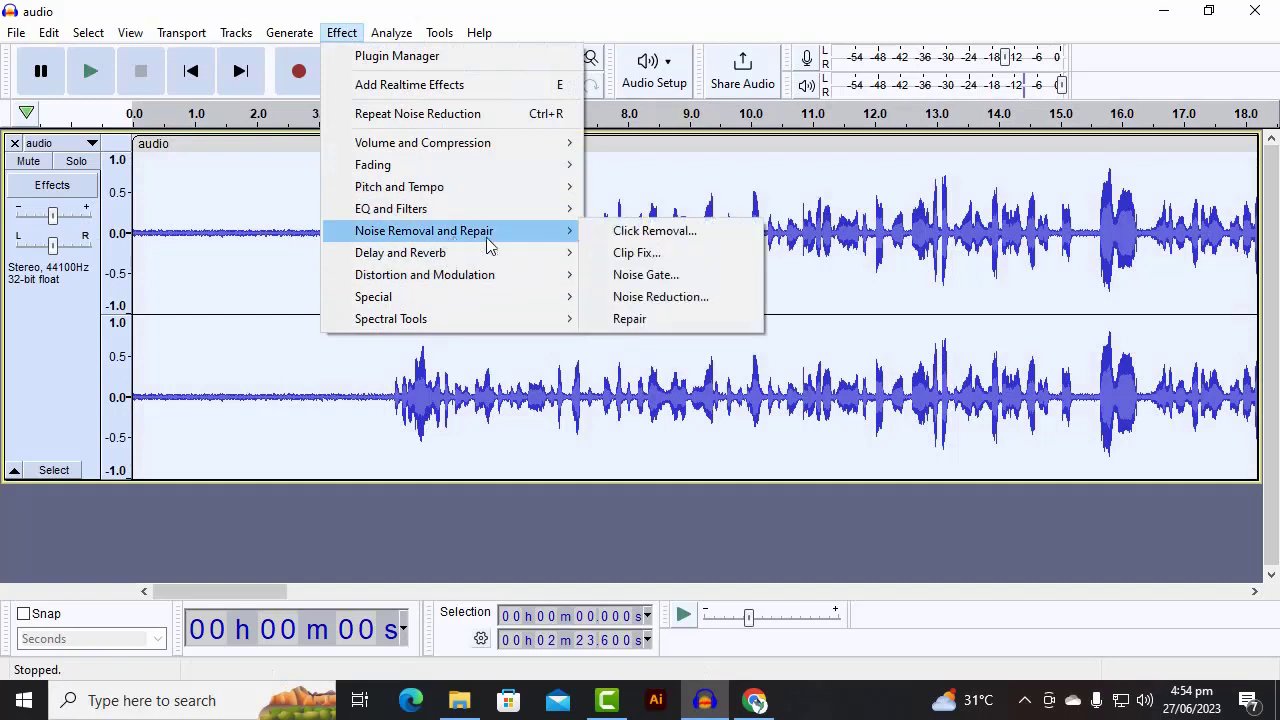
pyautogui.click(678, 297)
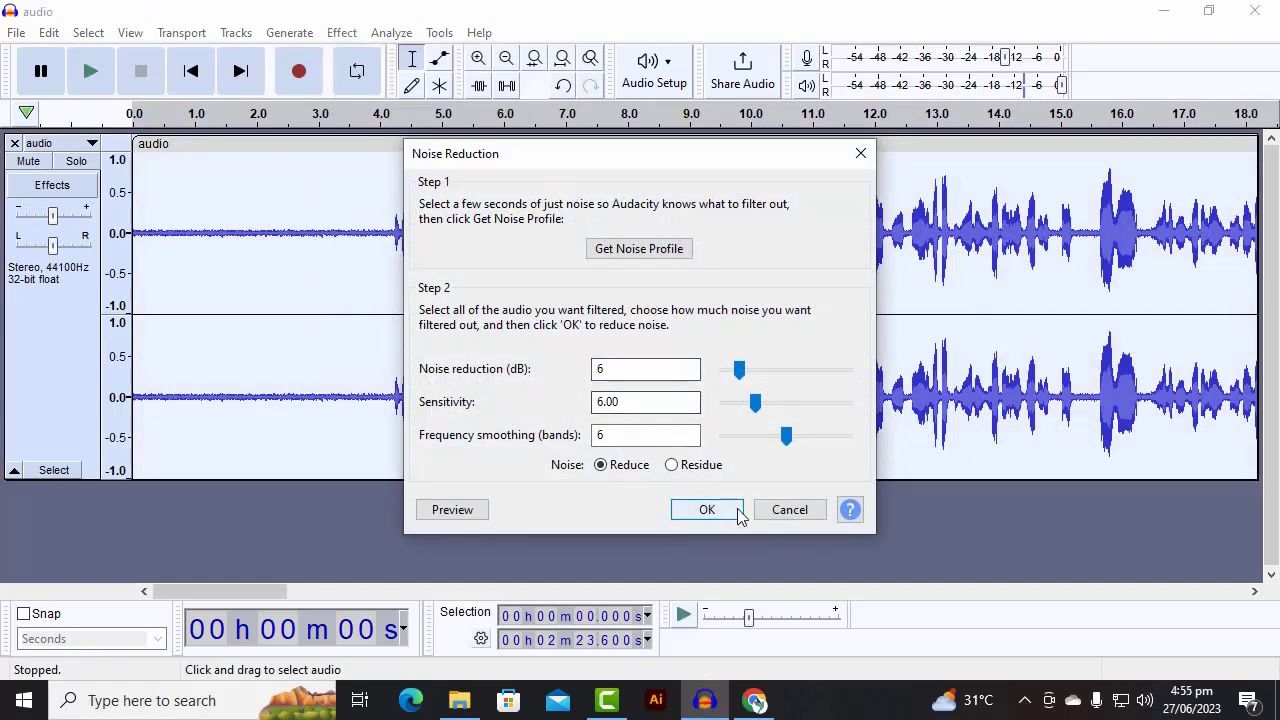
pyautogui.click(707, 510)
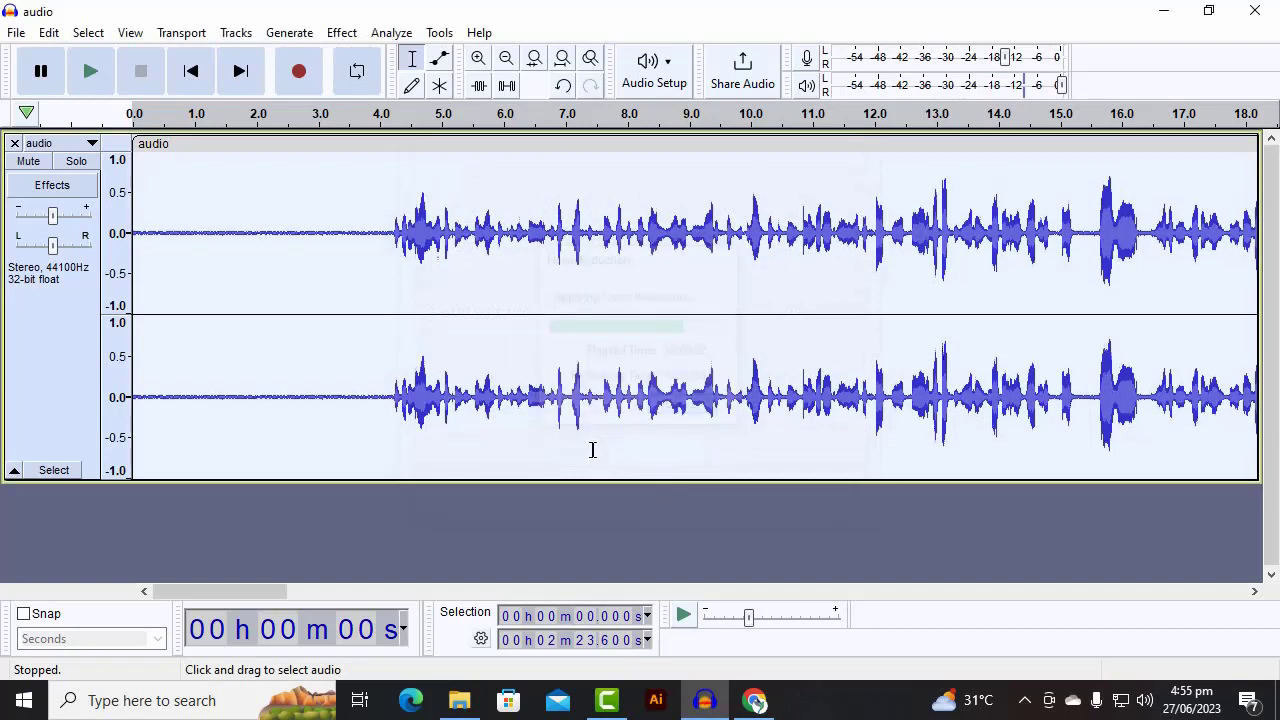
pyautogui.press('space')
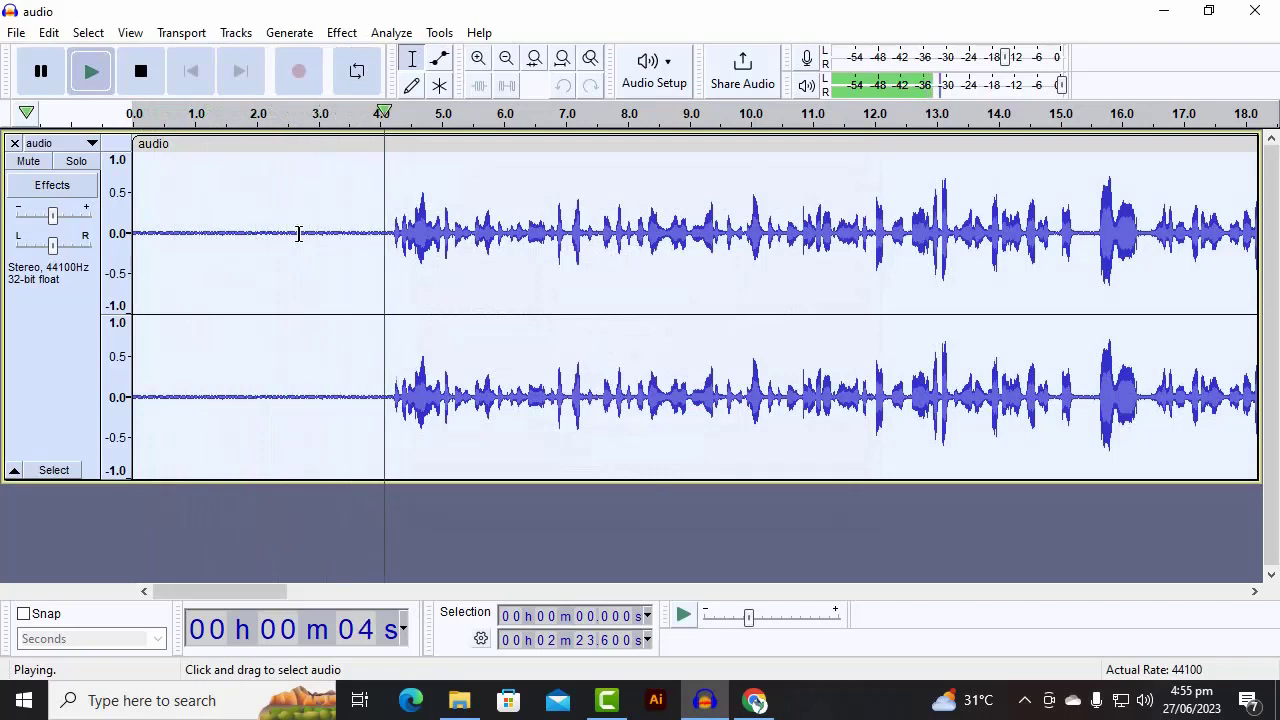
pyautogui.press('space')
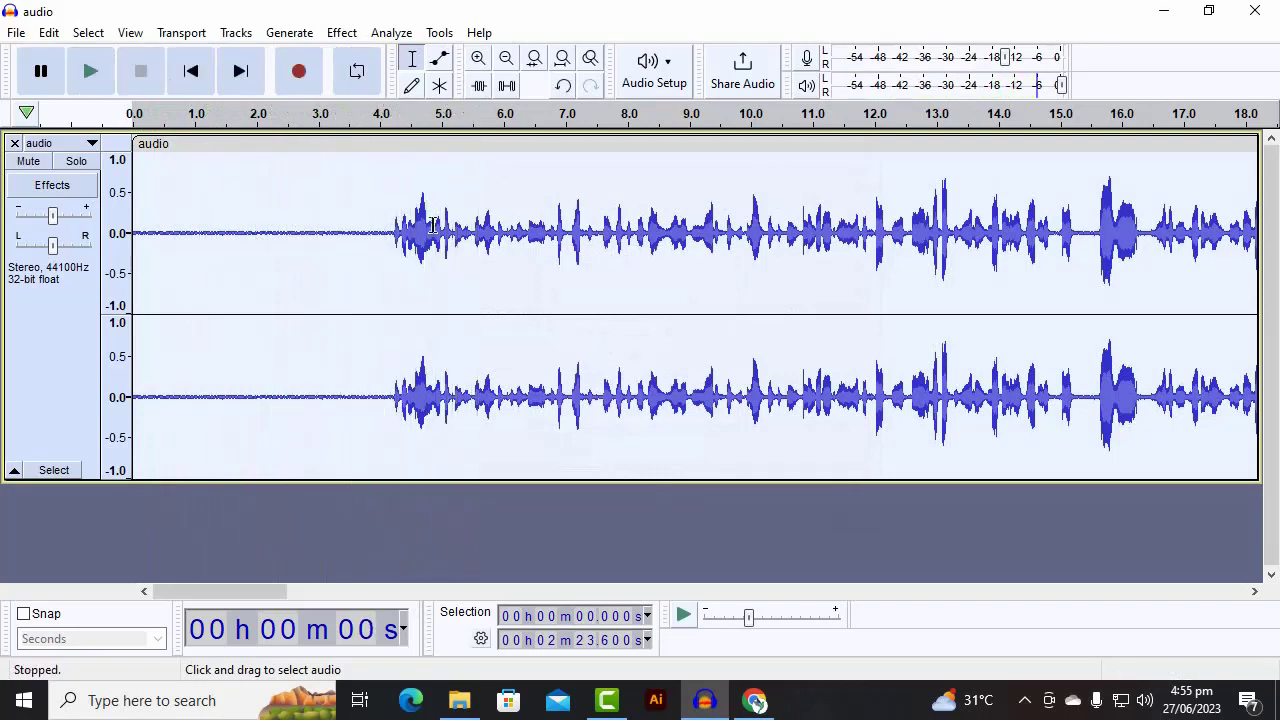
# Step: Select the lead-in from 0 to about 4.1 s again and capture a fresh noise profile from it
pyautogui.moveTo(385, 233); pyautogui.dragTo(6, 243)
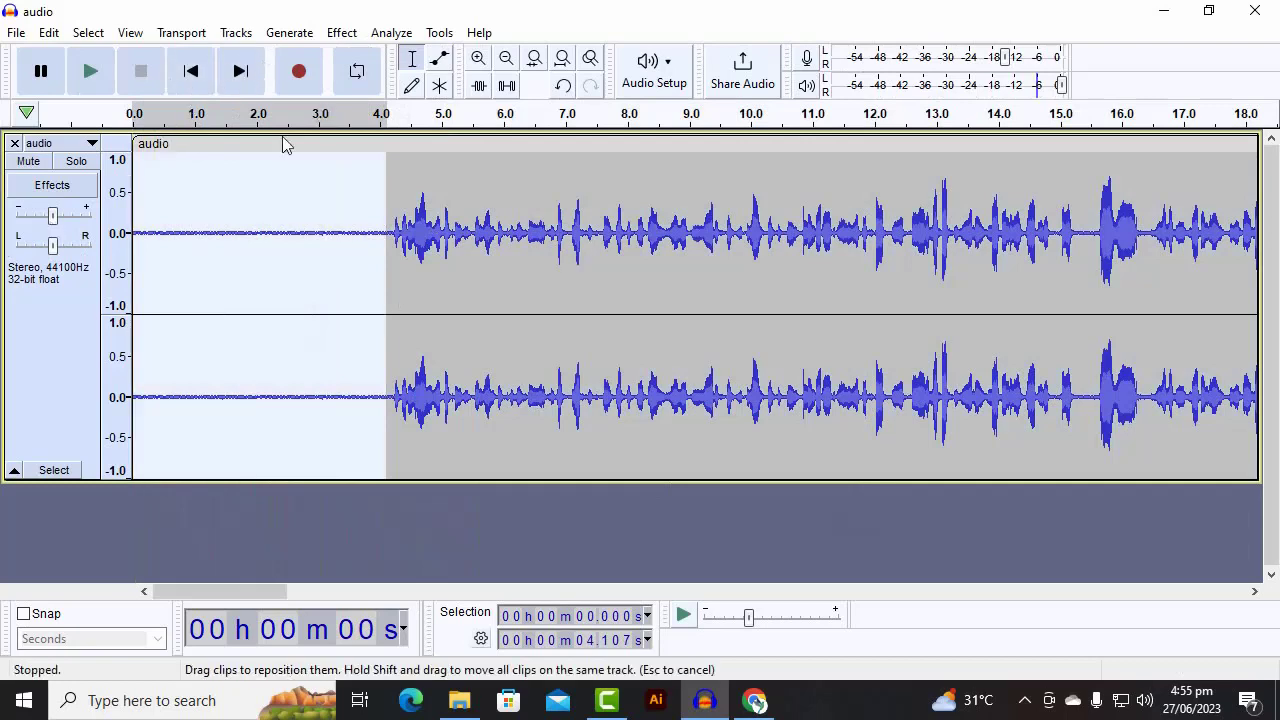
pyautogui.click(338, 33)
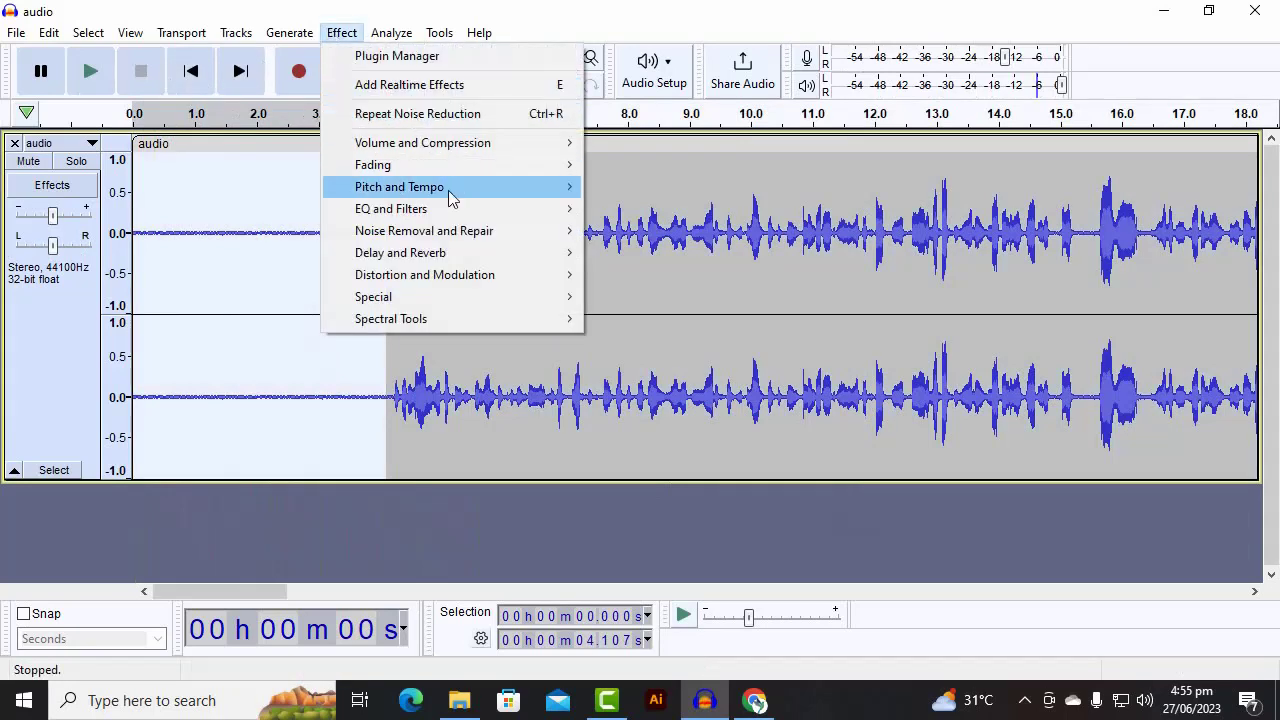
pyautogui.moveTo(451, 237)
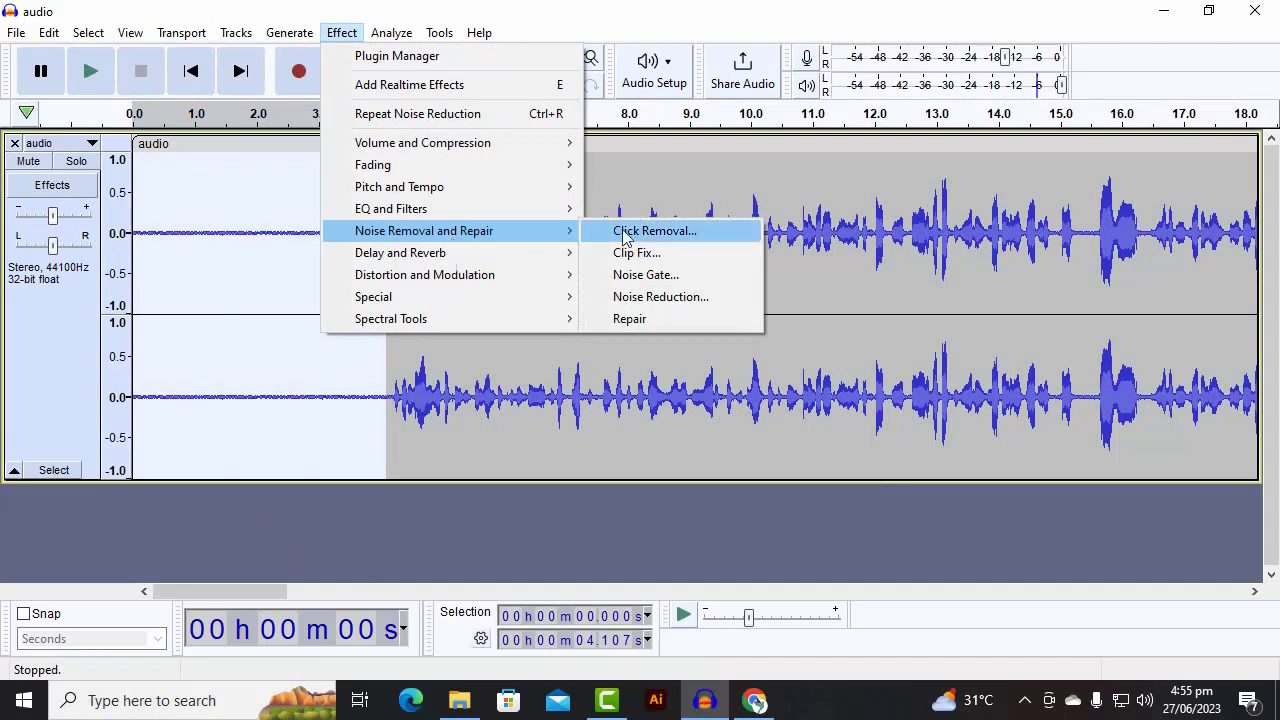
pyautogui.click(646, 296)
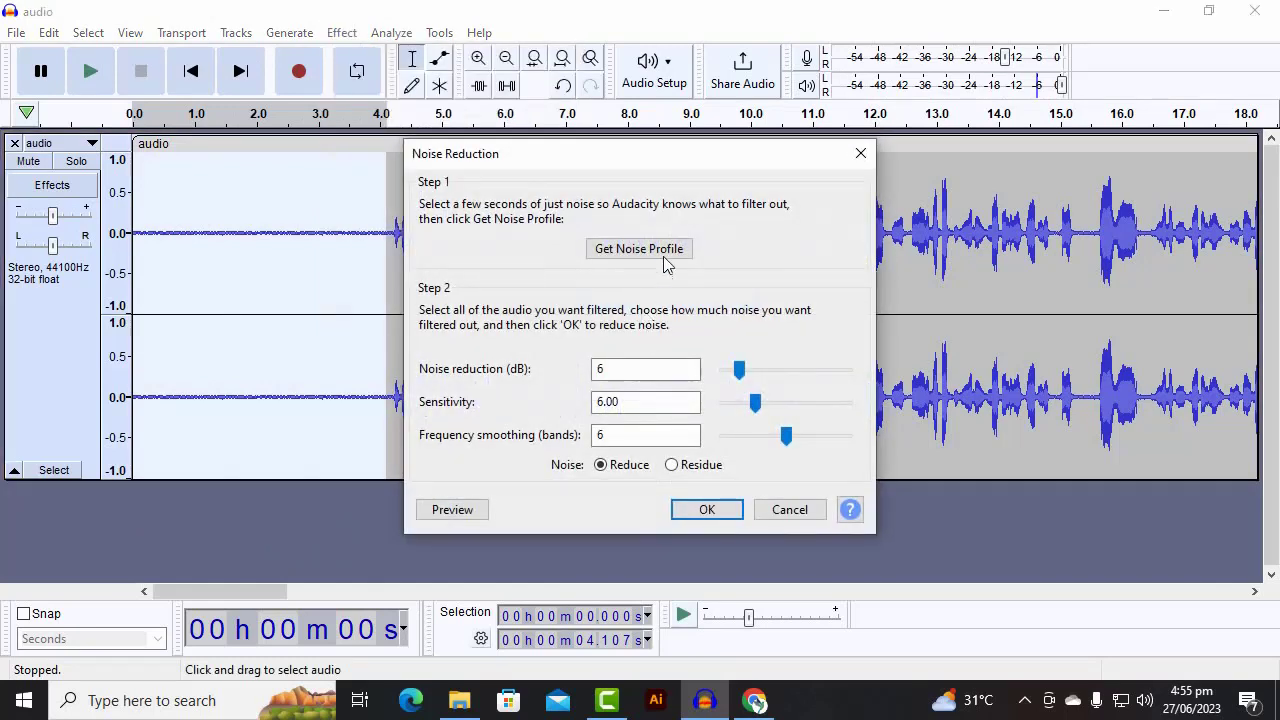
pyautogui.click(664, 253)
# Step: Apply a second pass of Noise Reduction to the entire track and listen to the opening seconds
pyautogui.click(472, 285)
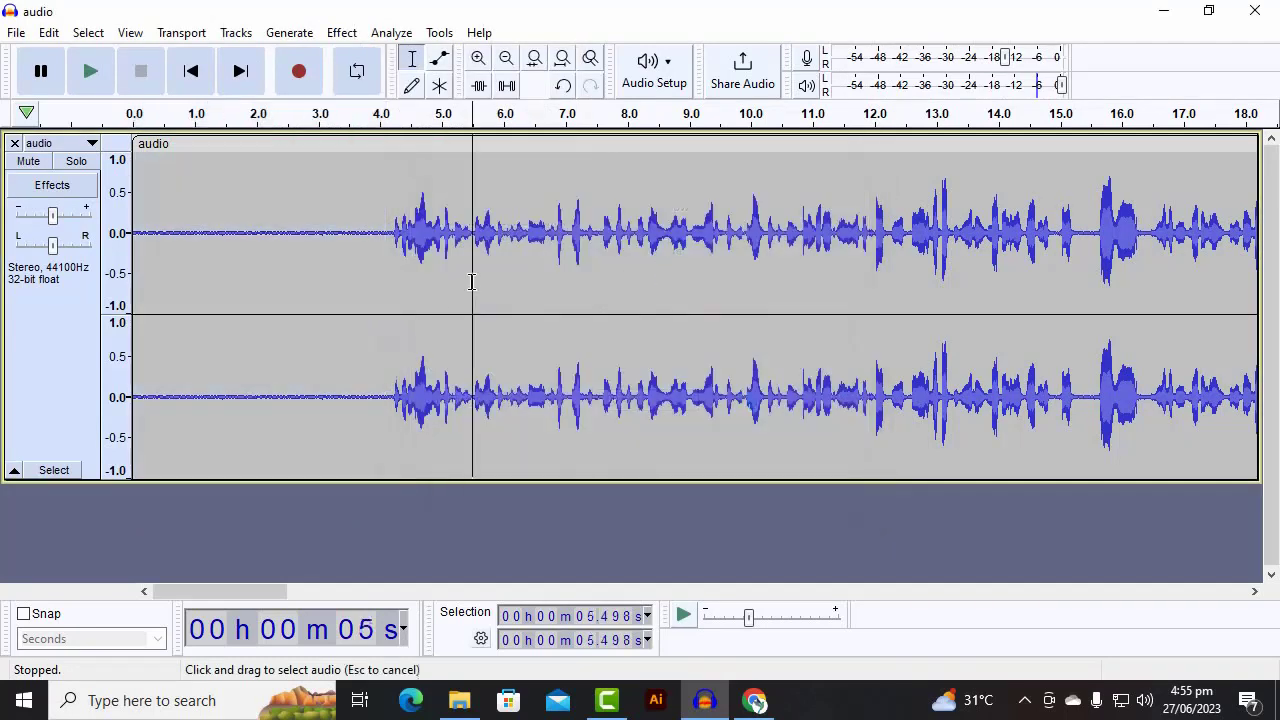
pyautogui.hotkey('ctrl', 'a')
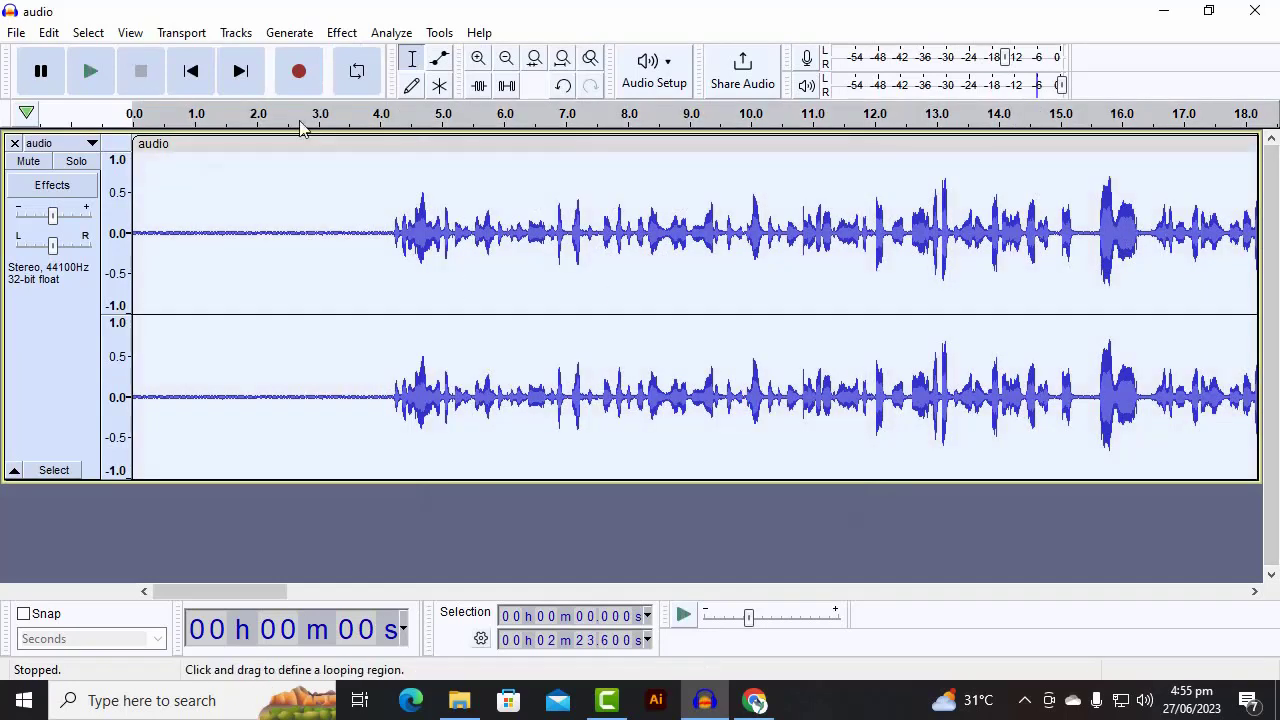
pyautogui.click(341, 32)
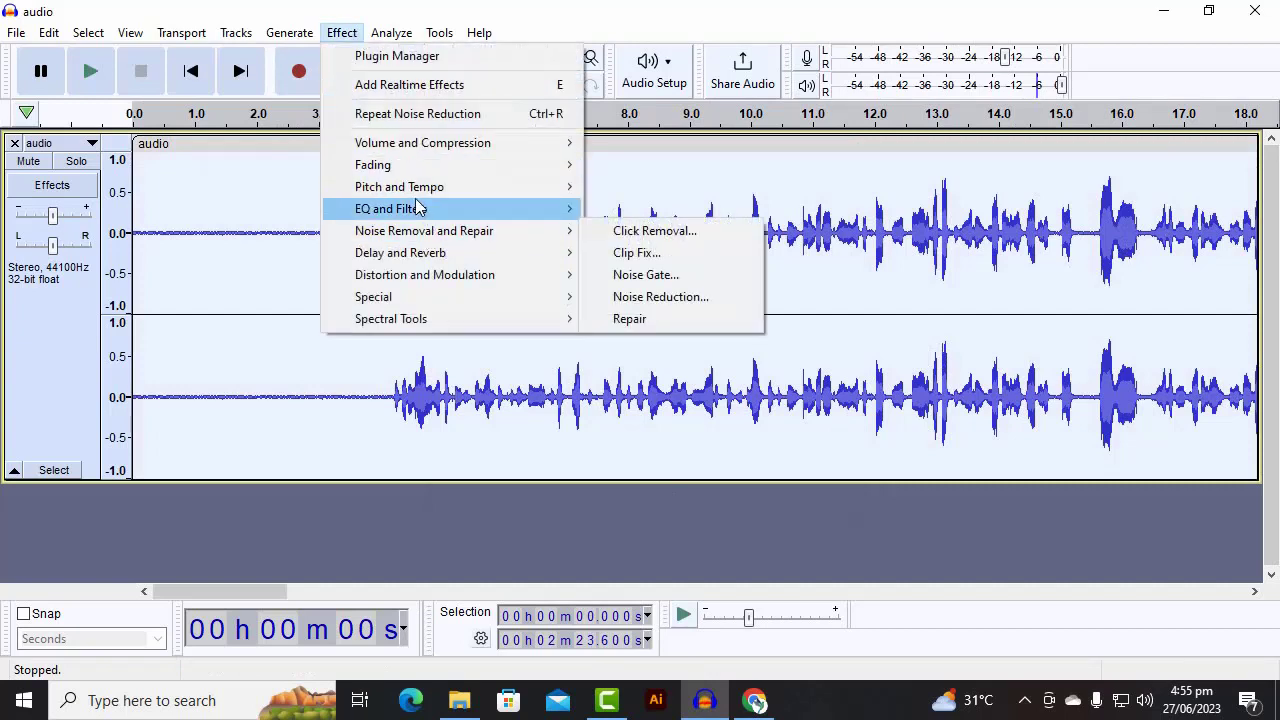
pyautogui.moveTo(476, 240)
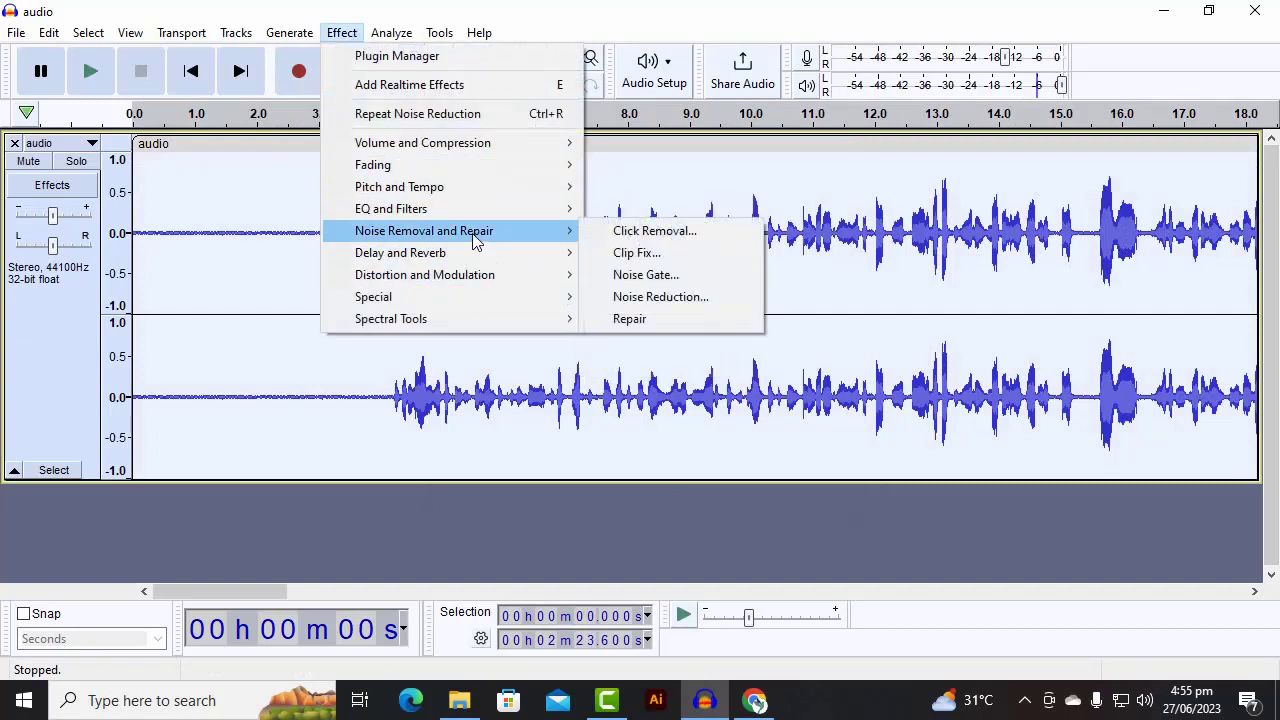
pyautogui.click(671, 301)
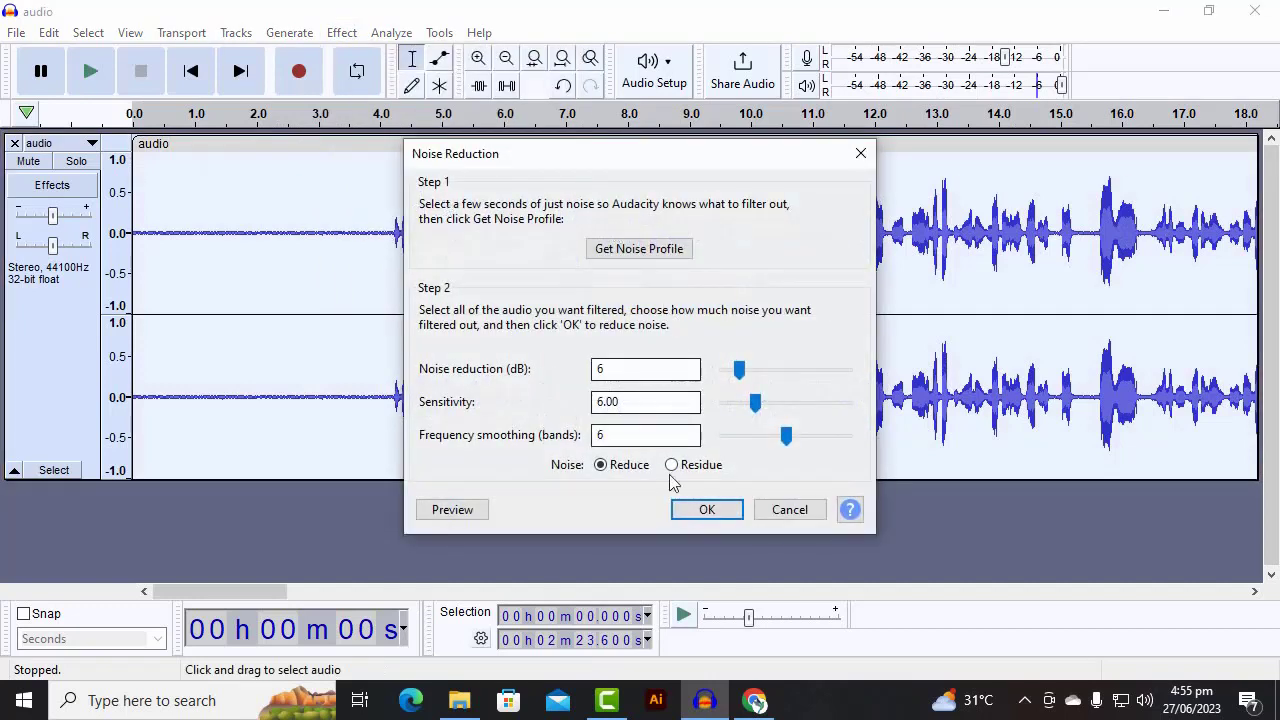
pyautogui.click(706, 509)
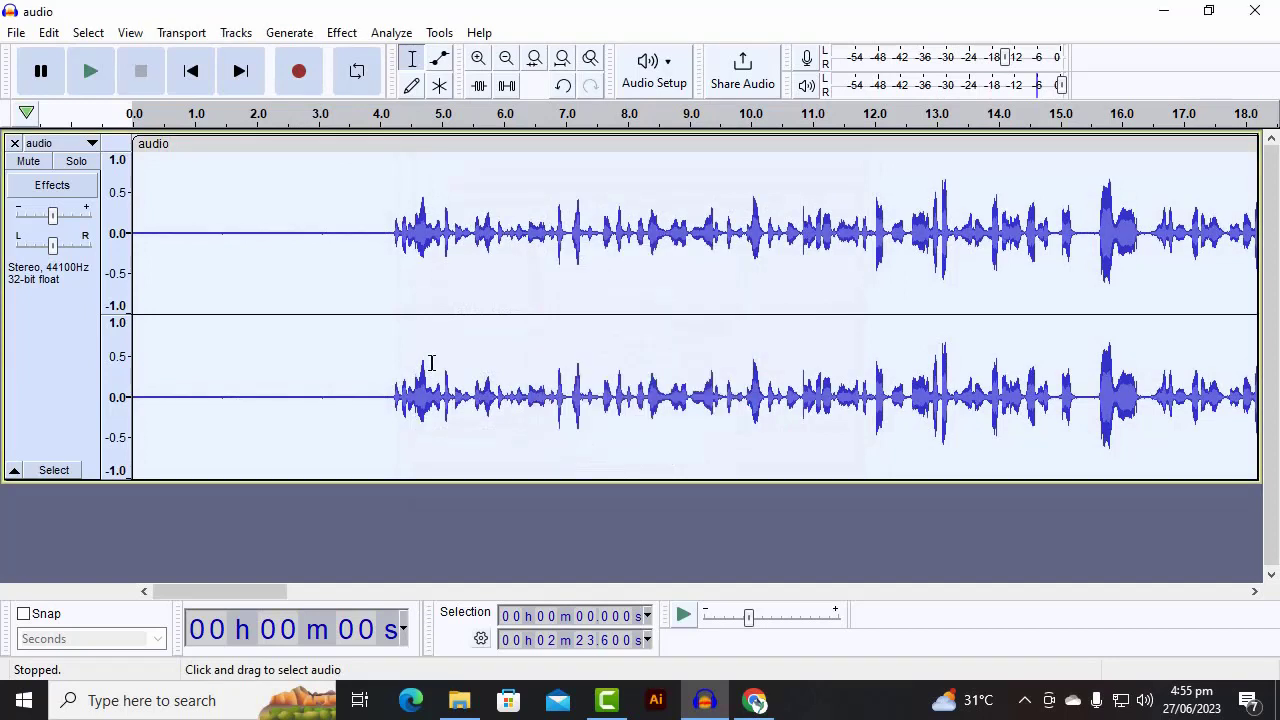
pyautogui.press('space')
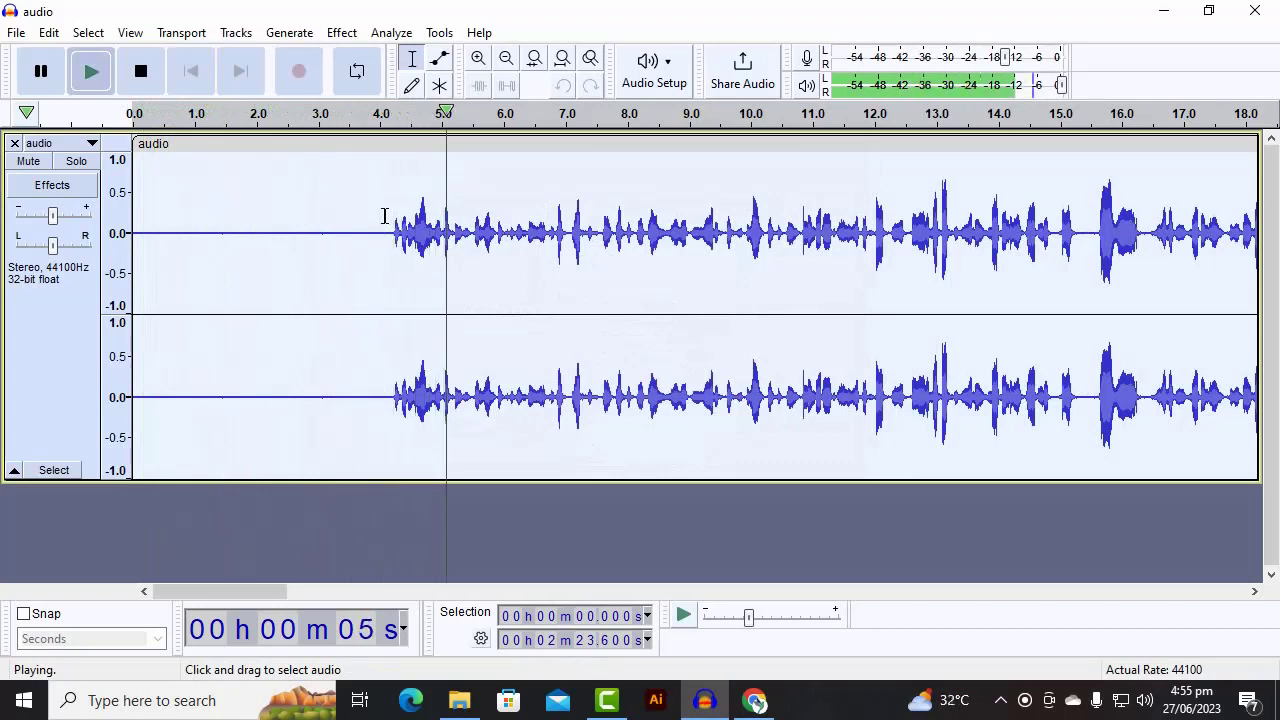
pyautogui.press('space')
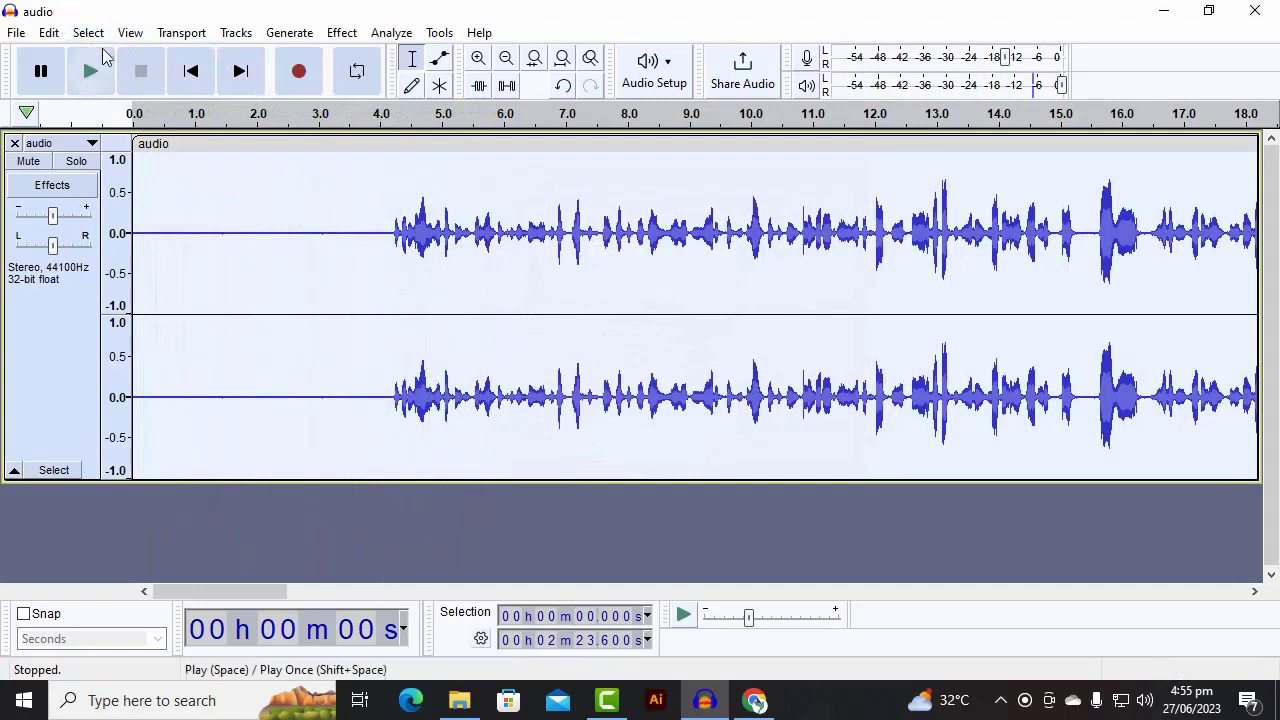
pyautogui.click(345, 32)
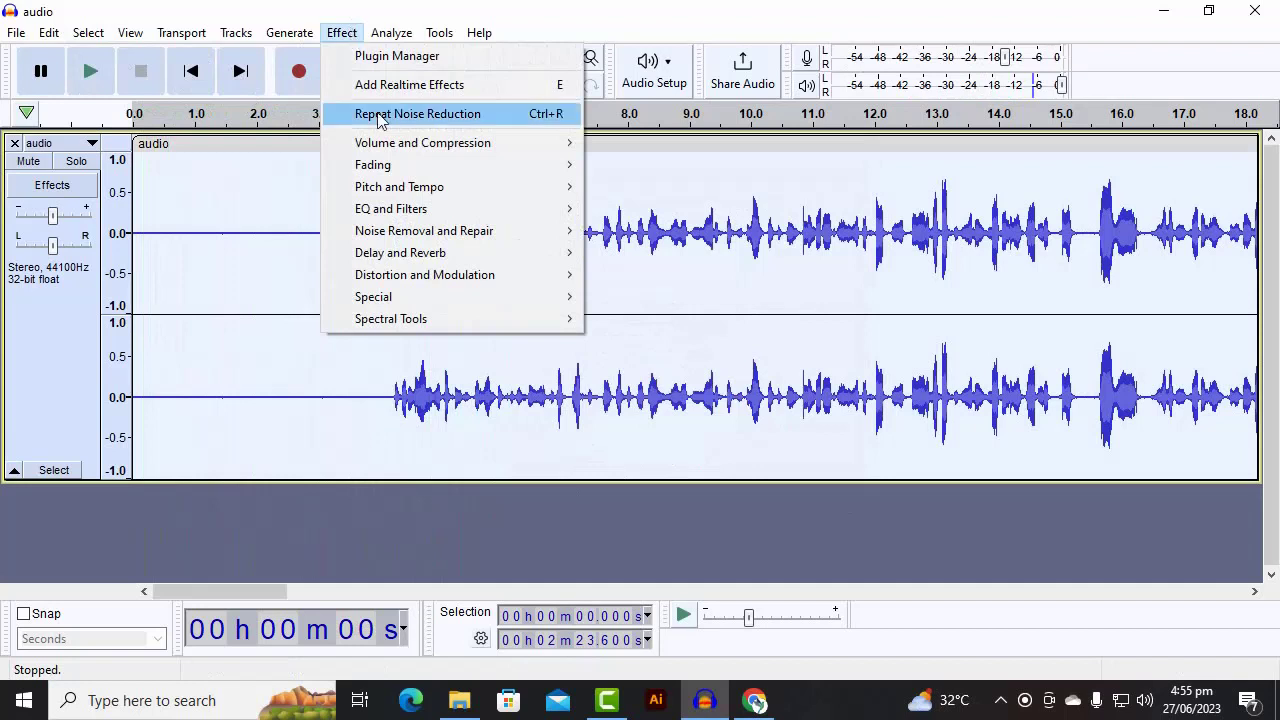
pyautogui.moveTo(481, 198)
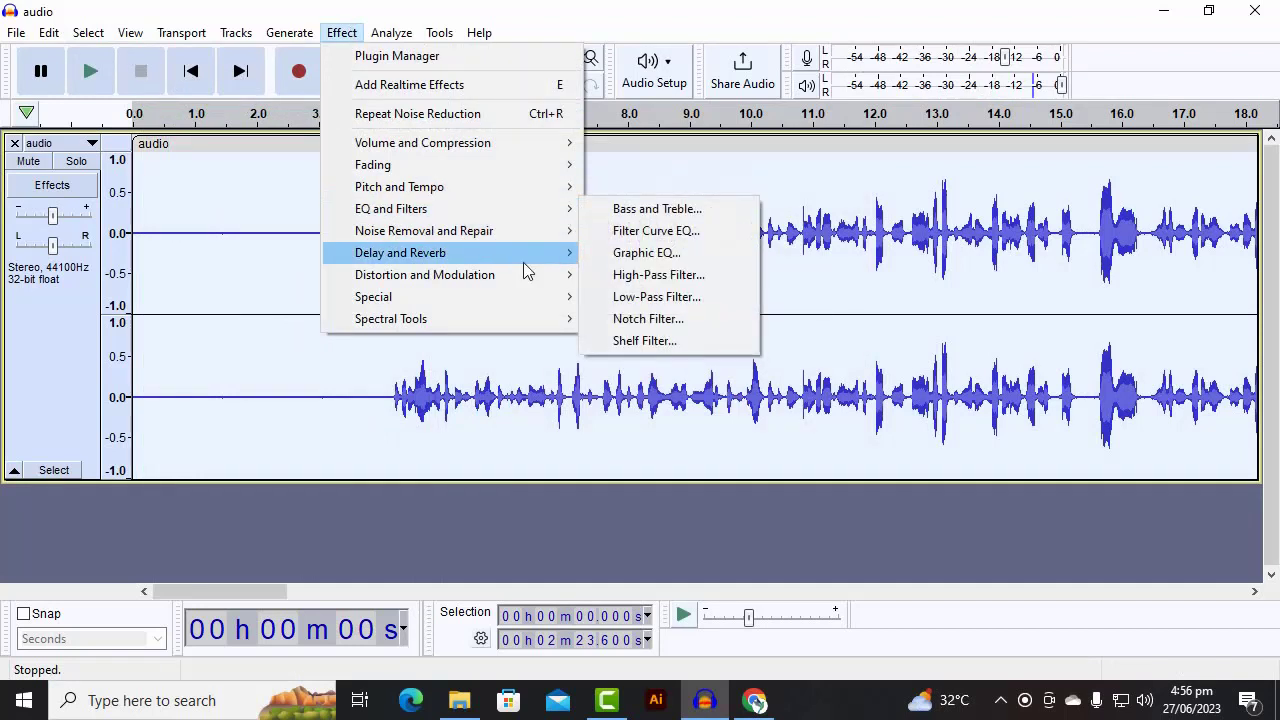
pyautogui.moveTo(481, 32)
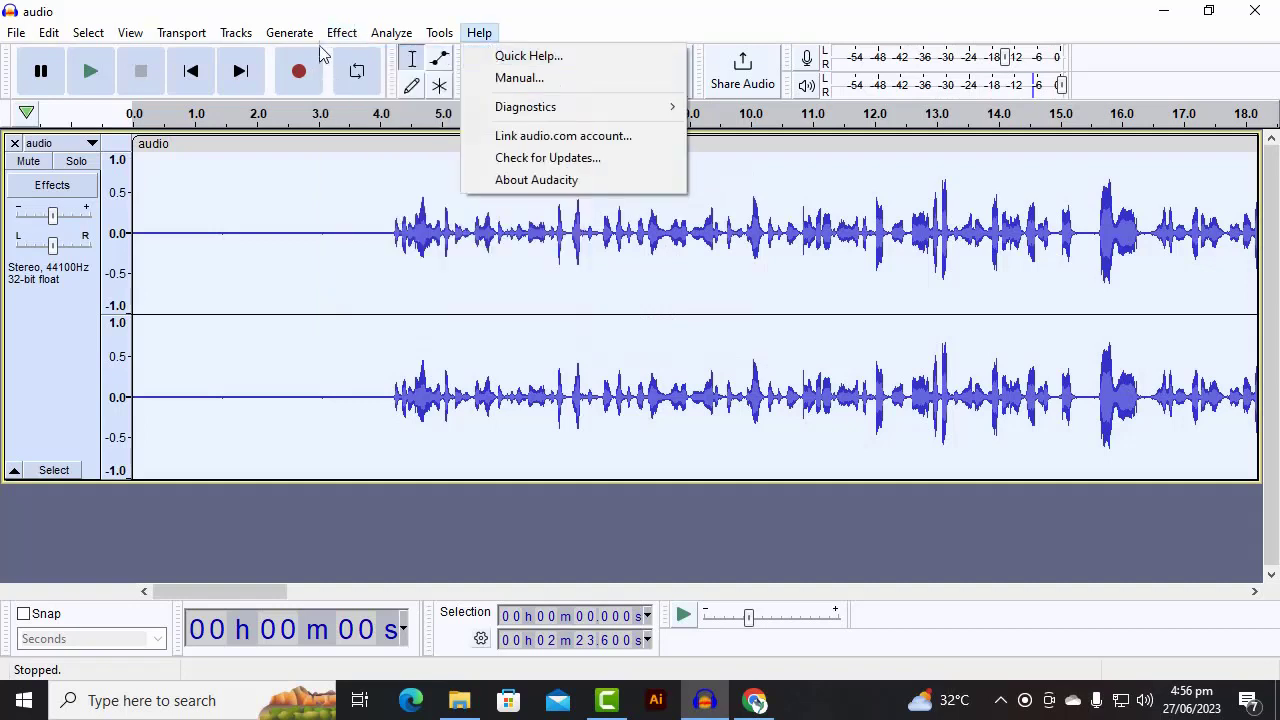
pyautogui.moveTo(341, 32)
pyautogui.click(957, 9)
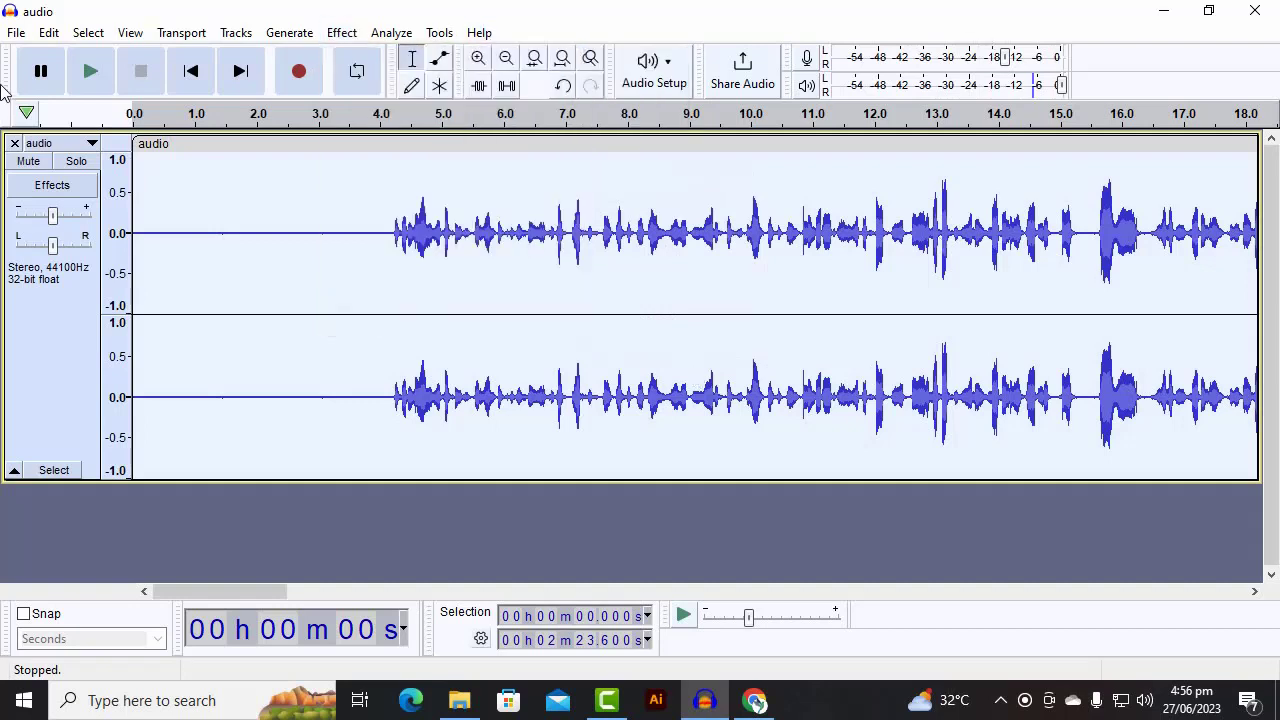
# Step: Export the cleaned audio to the Desktop as an MP3 named newaudio with blank metadata, and close Audacity without saving the project
pyautogui.click(16, 34)
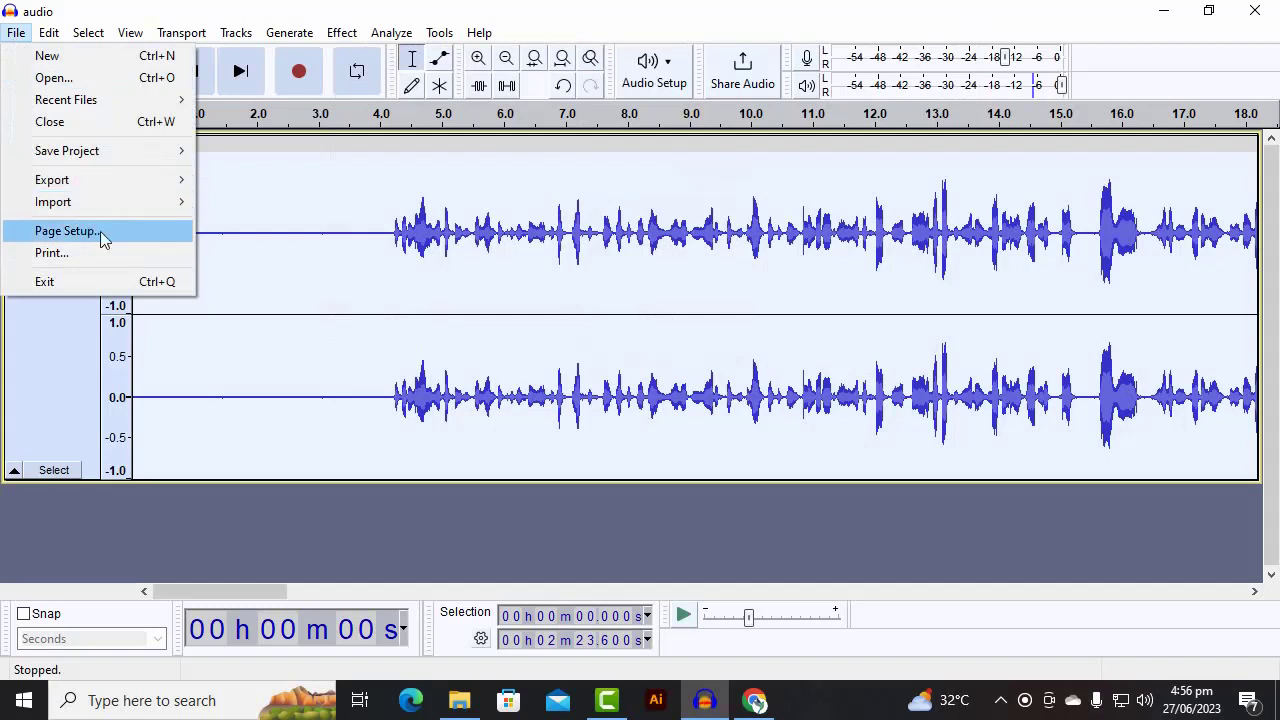
pyautogui.moveTo(84, 190)
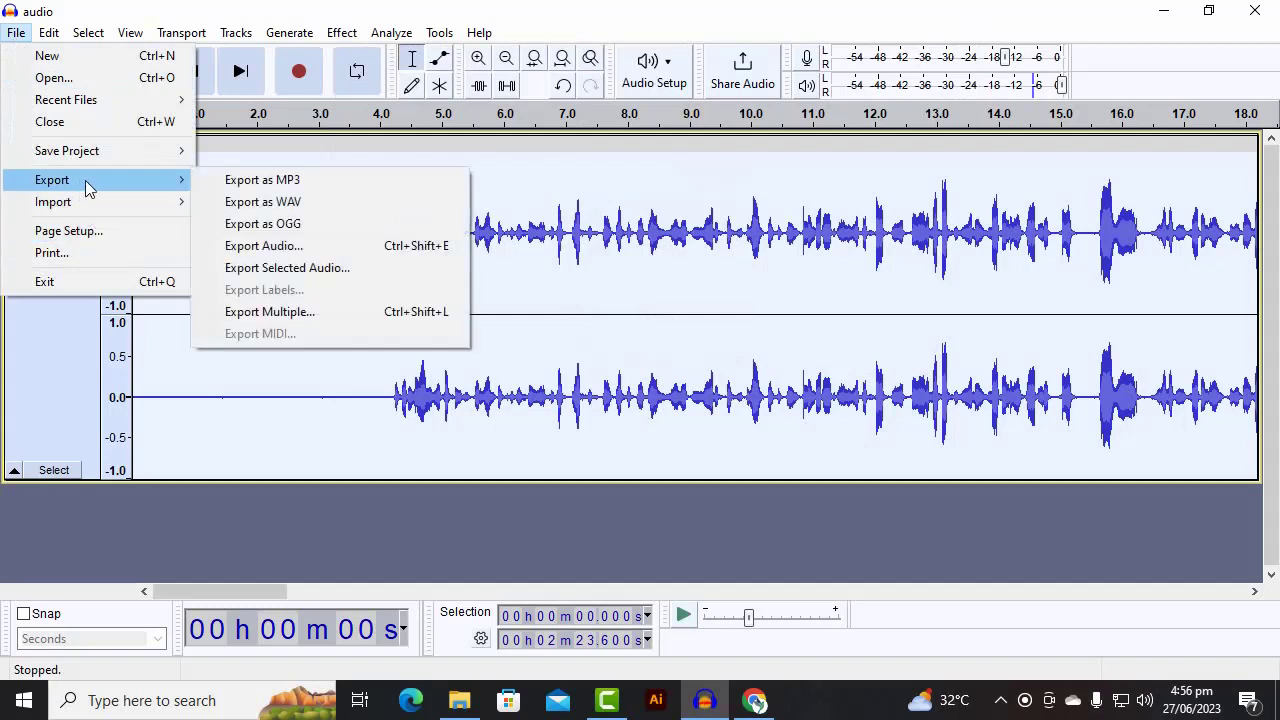
pyautogui.click(241, 186)
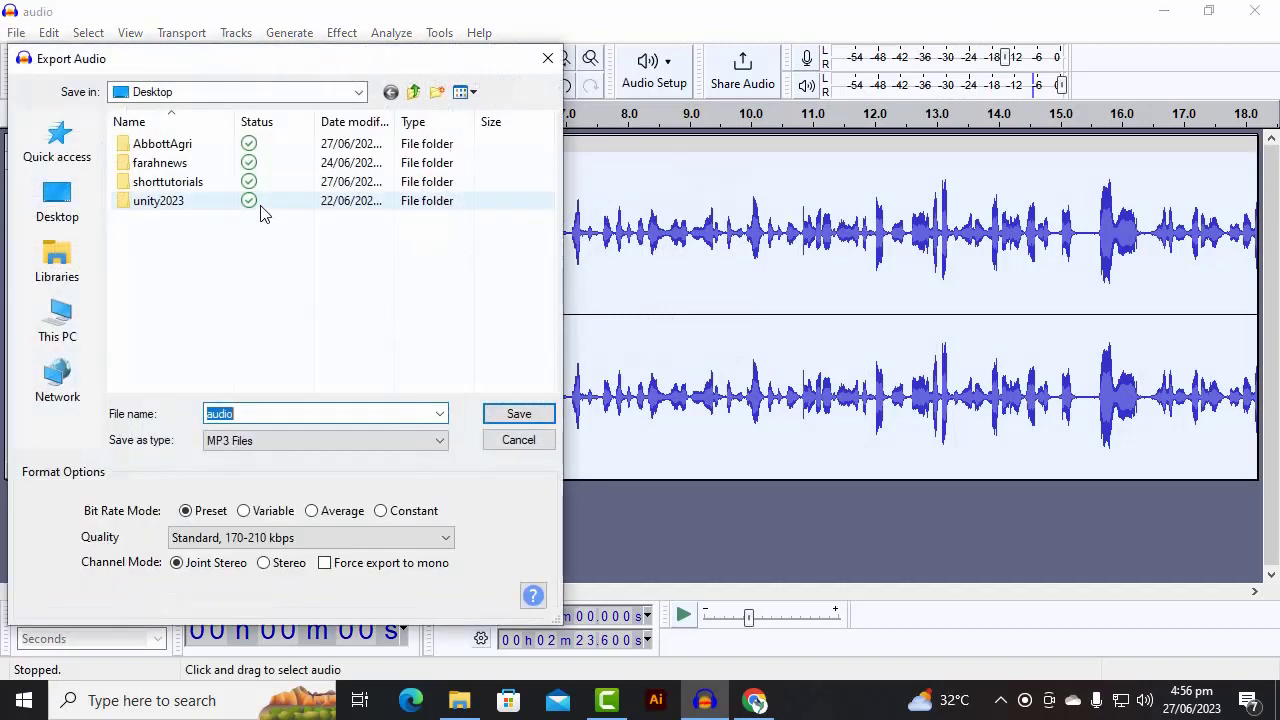
pyautogui.click(82, 208)
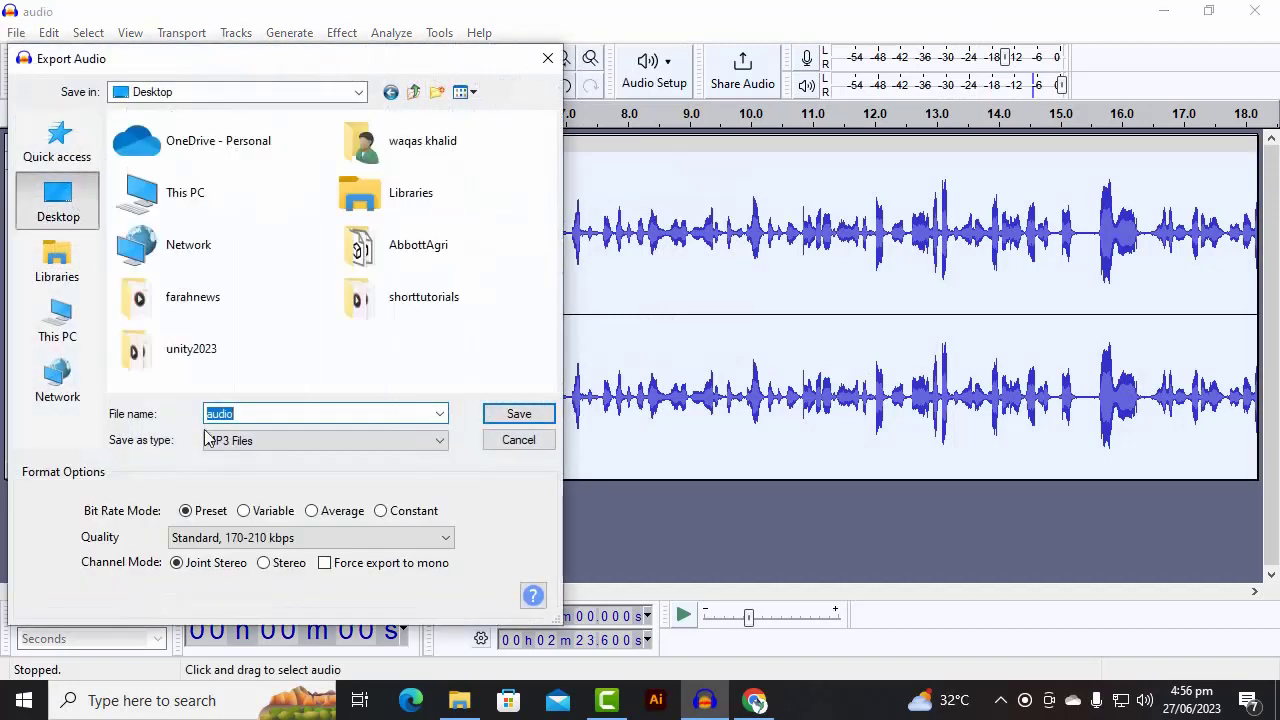
pyautogui.write('n')
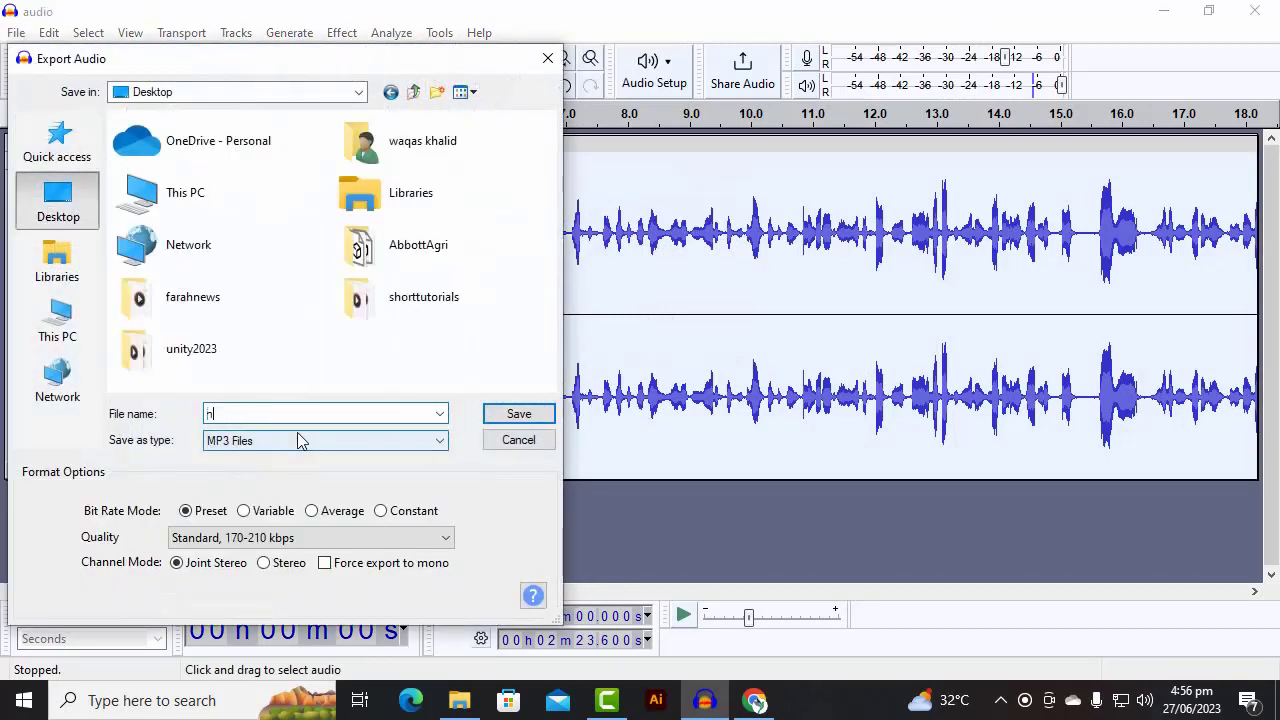
pyautogui.write('ewaudio')
pyautogui.press('Return')
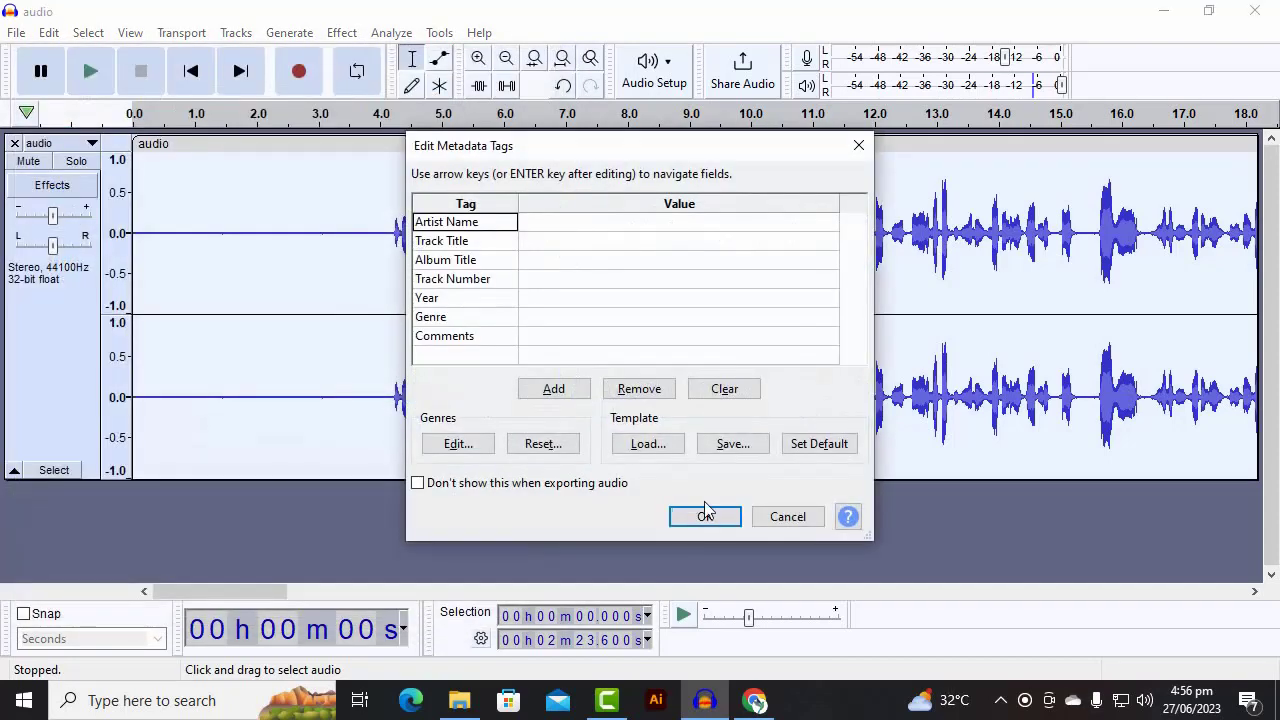
pyautogui.click(705, 516)
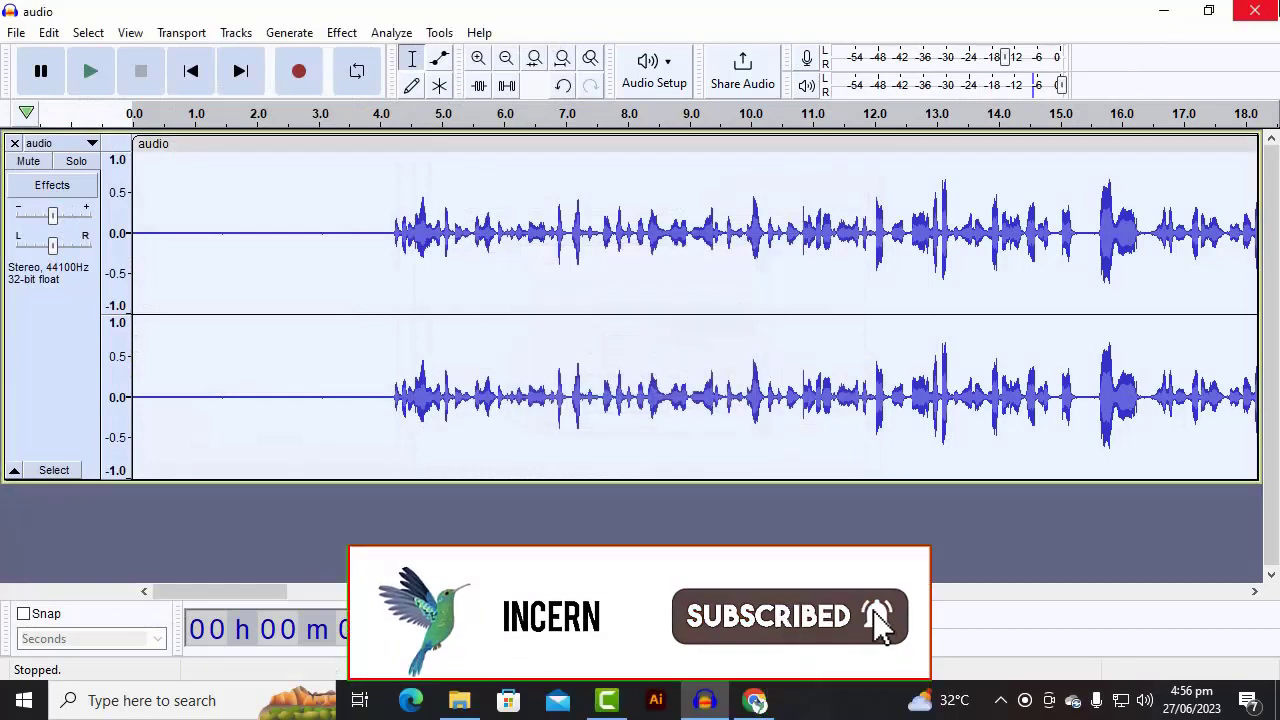
pyautogui.click(1255, 11)
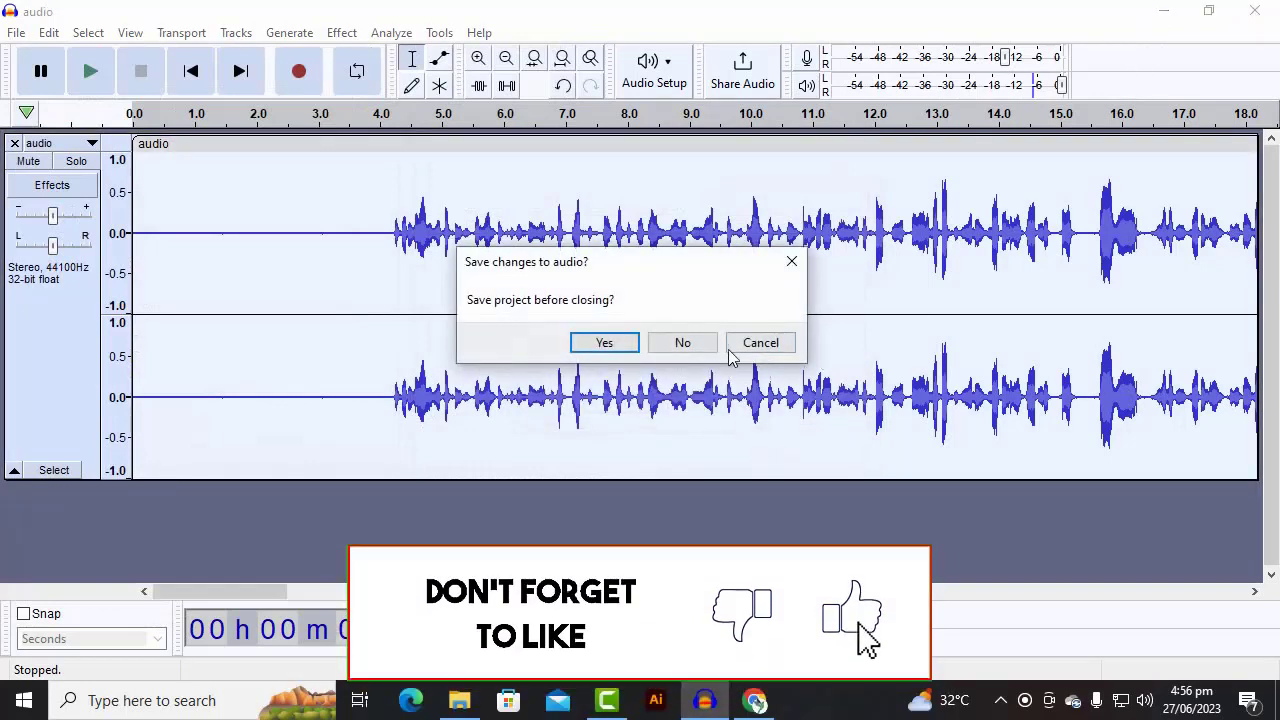
pyautogui.click(654, 343)
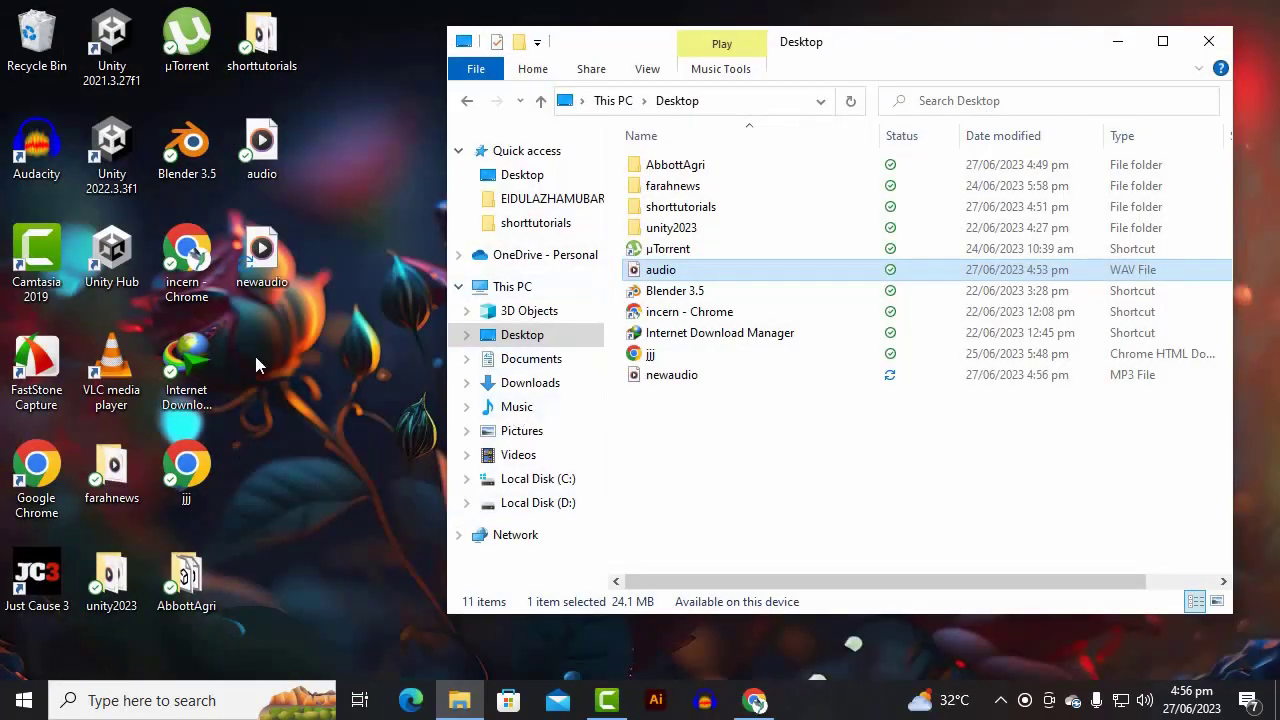
# Step: Switch to Camtasia, add the newaudio file from the desktop to Track 1 at the timeline start, and play its opening seconds
pyautogui.click(352, 306)
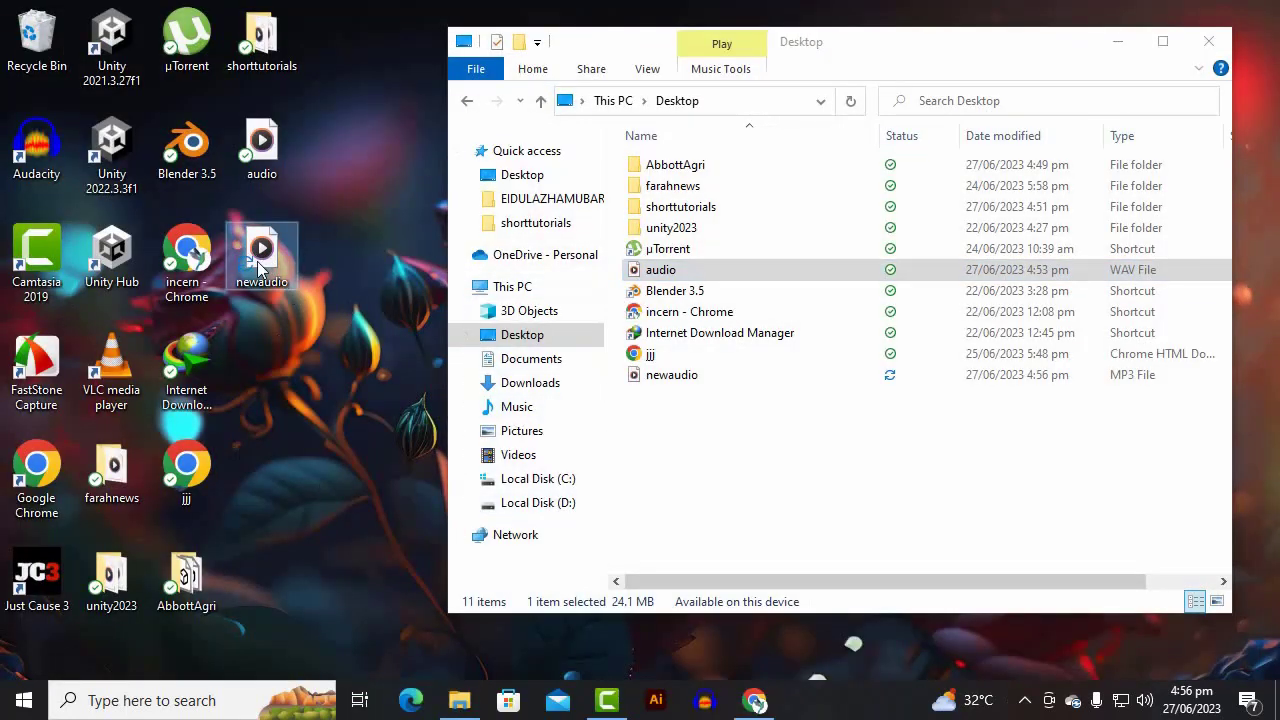
pyautogui.moveTo(258, 268); pyautogui.dragTo(57, 668)
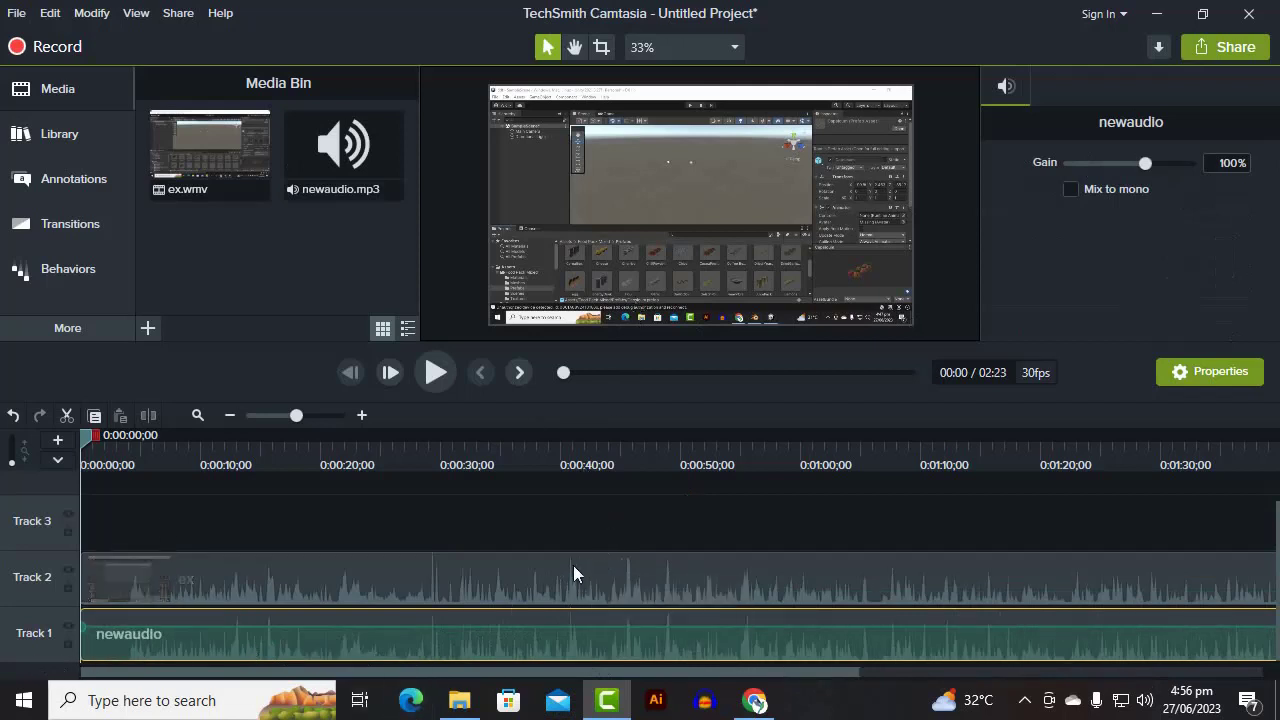
pyautogui.press('space')
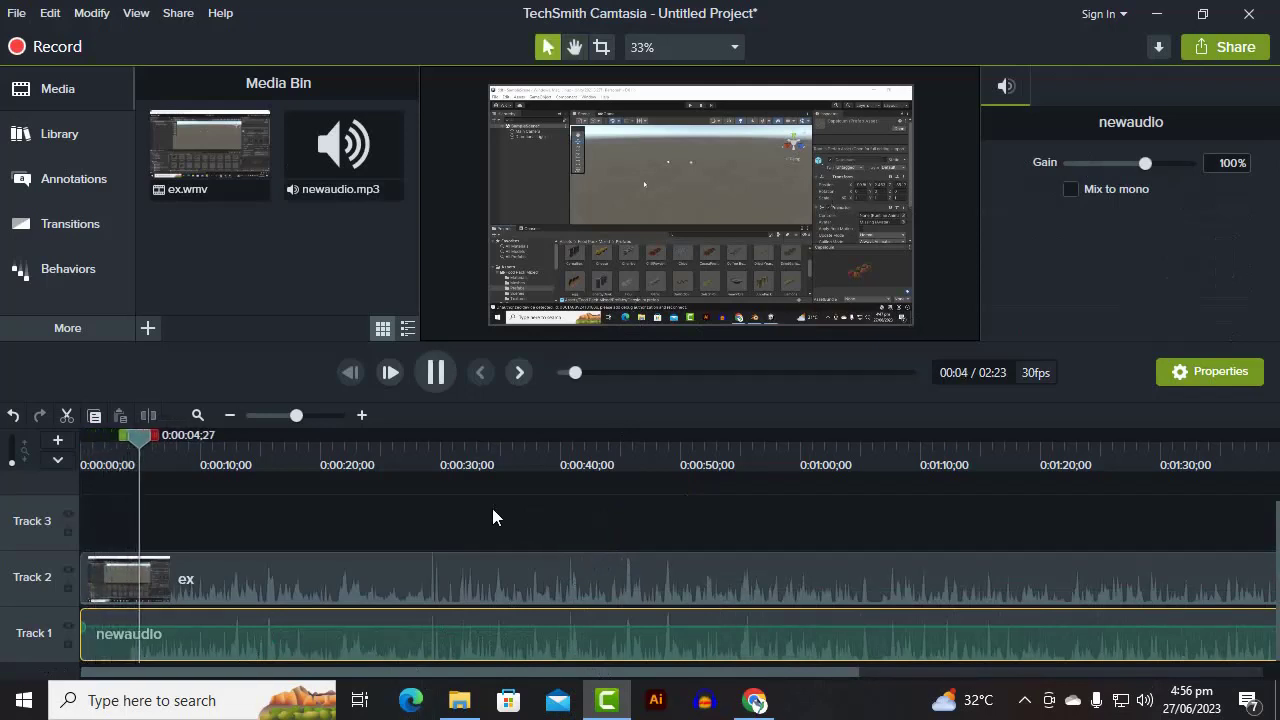
pyautogui.press('space')
# Step: Separate the audio and video of the ex clip on Track 2 and delete the detached original audio
pyautogui.click(540, 590)
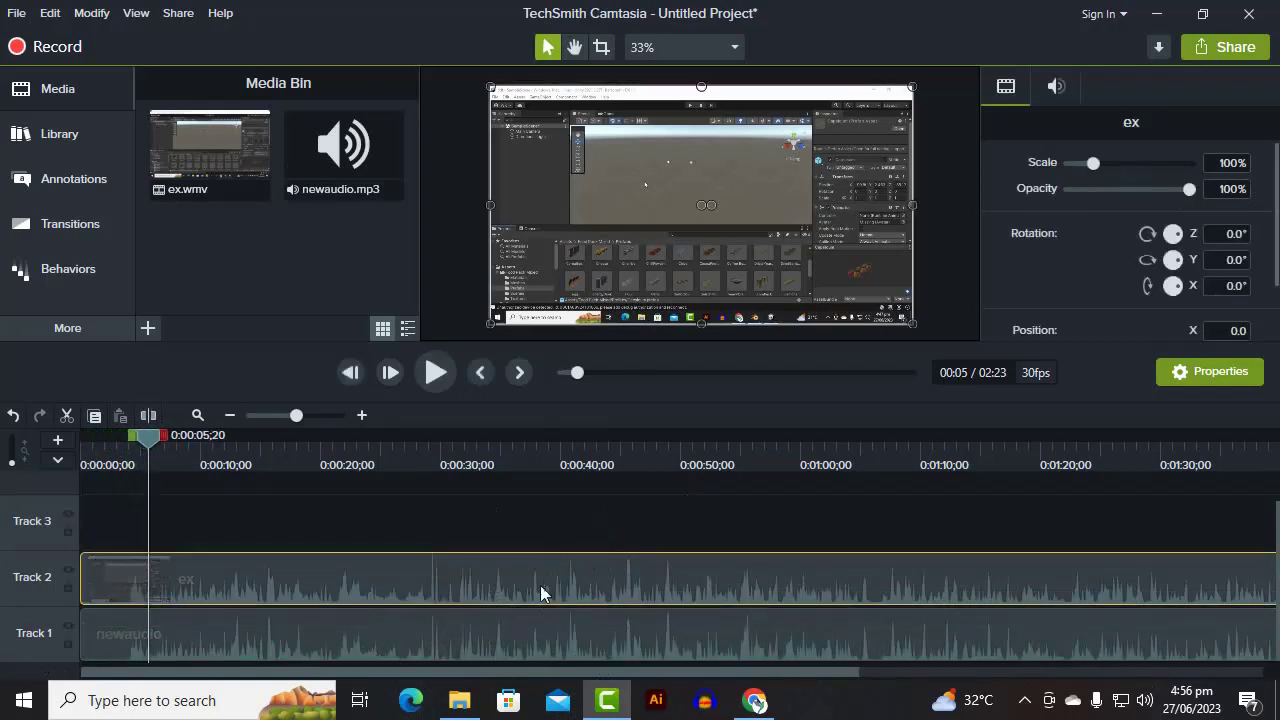
pyautogui.rightClick(358, 592)
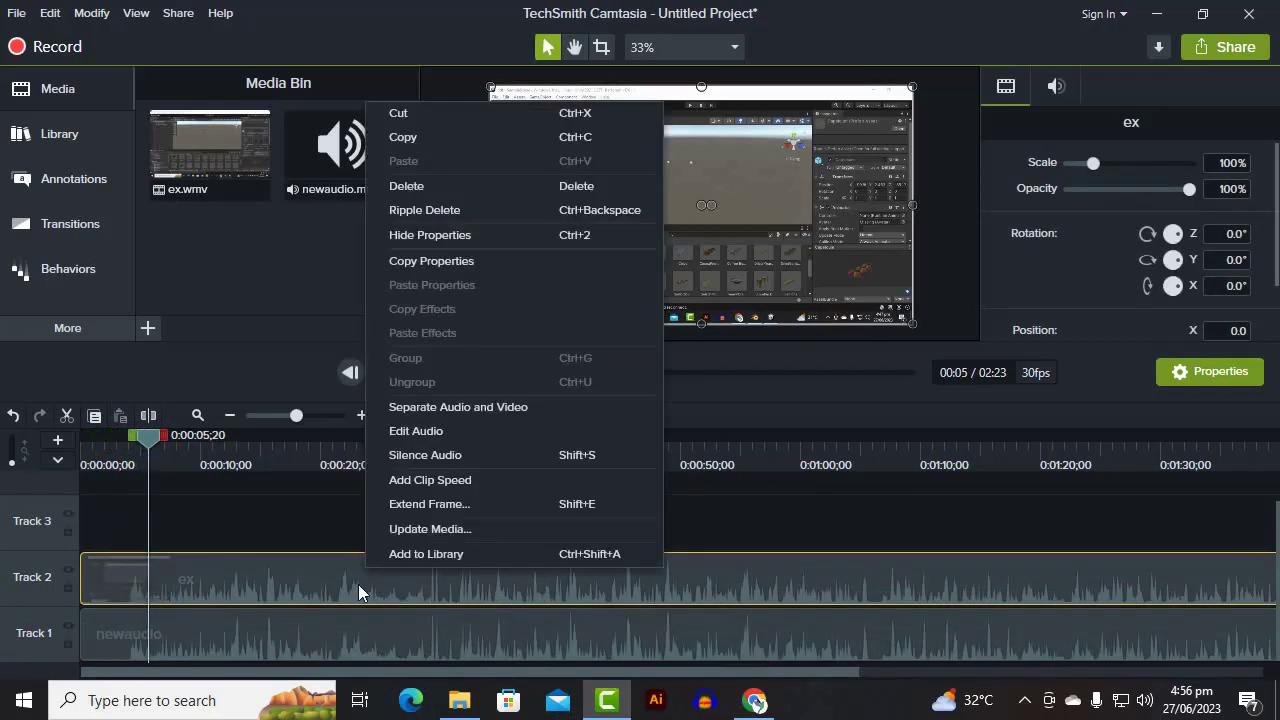
pyautogui.click(493, 411)
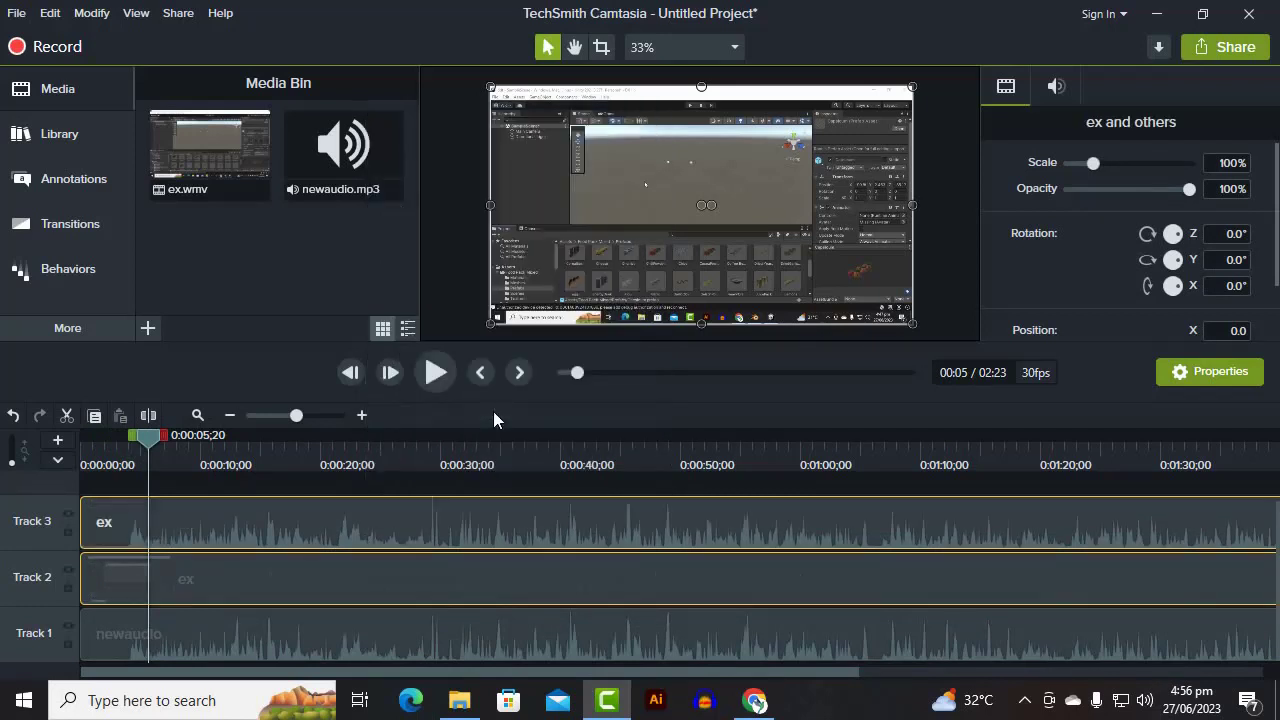
pyautogui.click(376, 516)
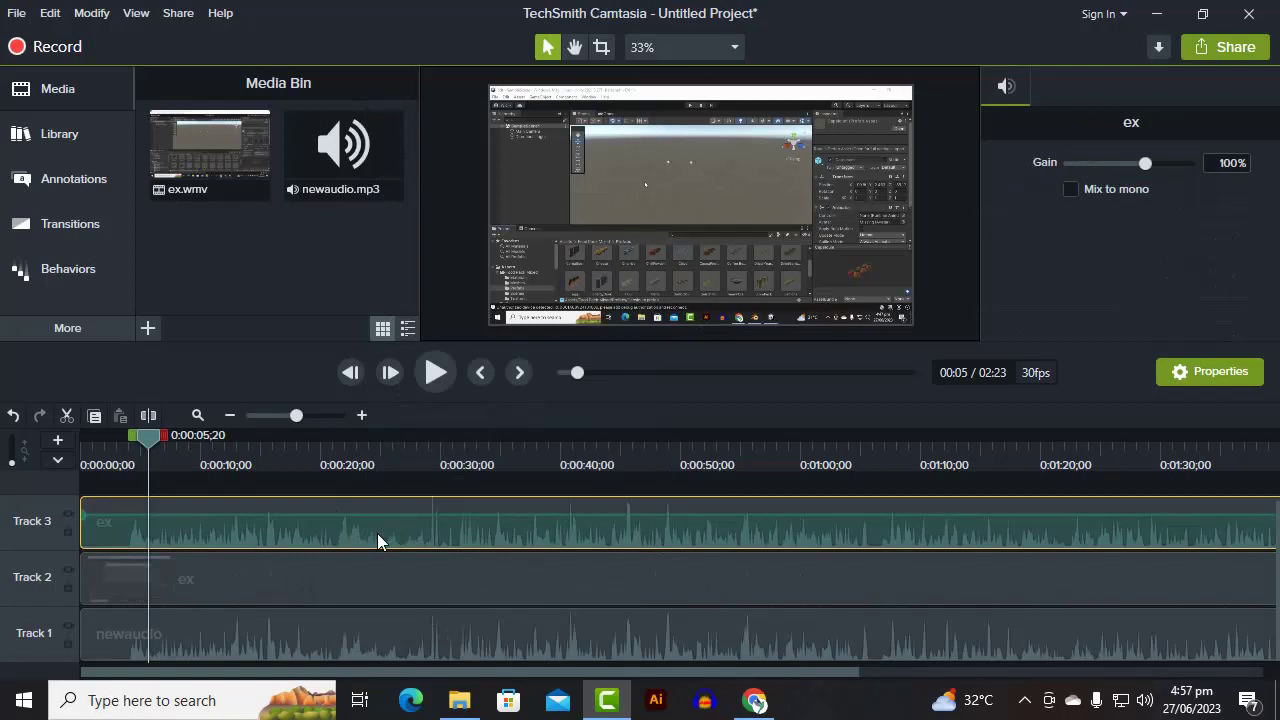
pyautogui.press('Delete')
# Step: Raise the newaudio clip's volume to about 153% on the timeline and listen to a short stretch
pyautogui.click(377, 630)
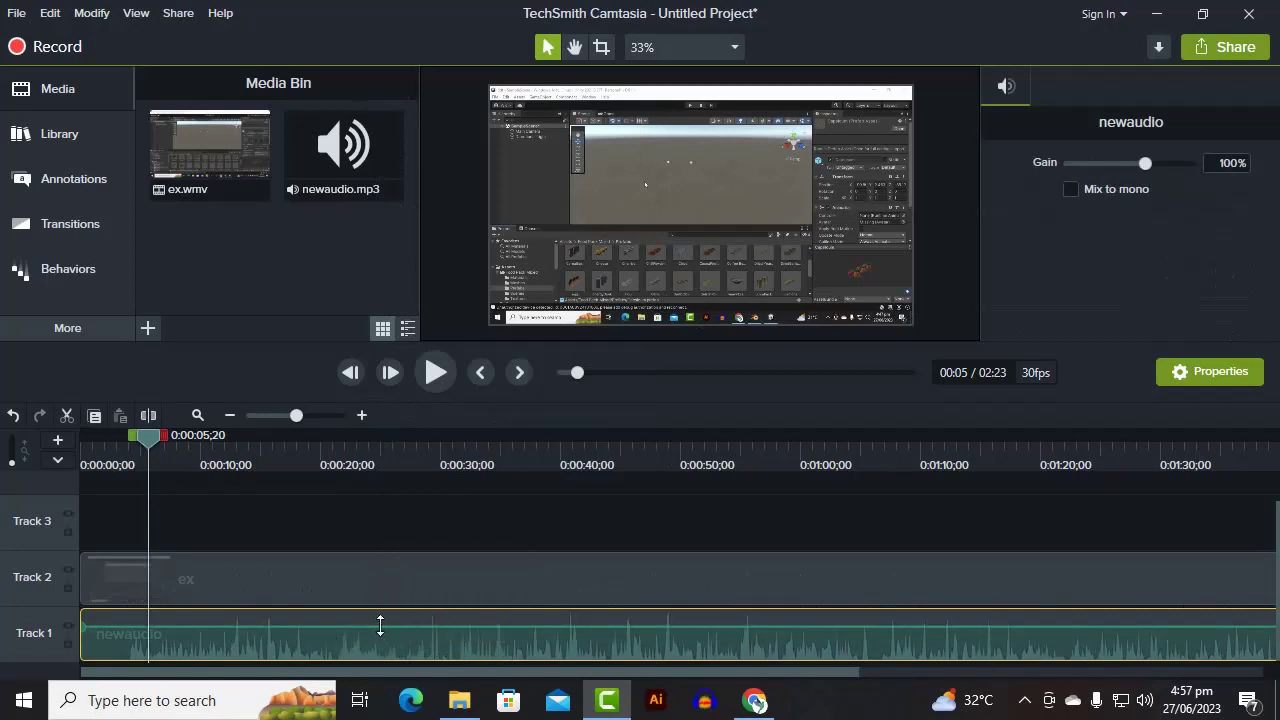
pyautogui.moveTo(379, 625); pyautogui.dragTo(387, 624)
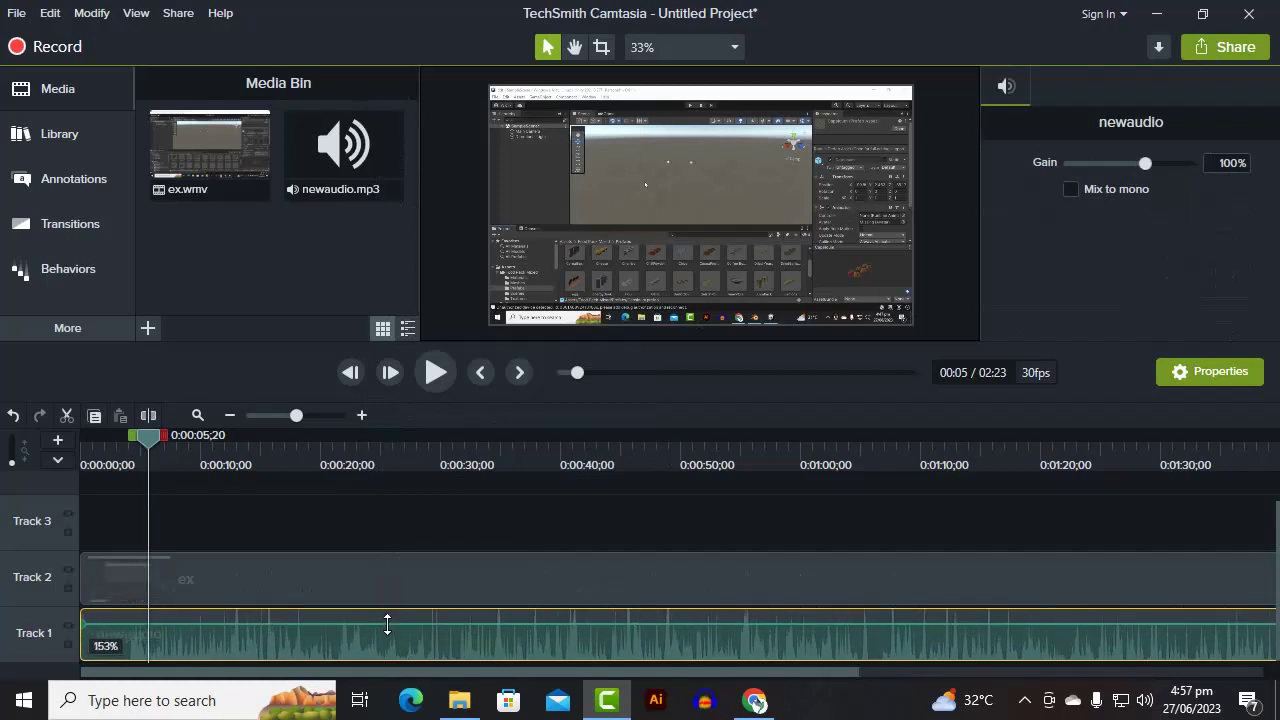
pyautogui.press('space')
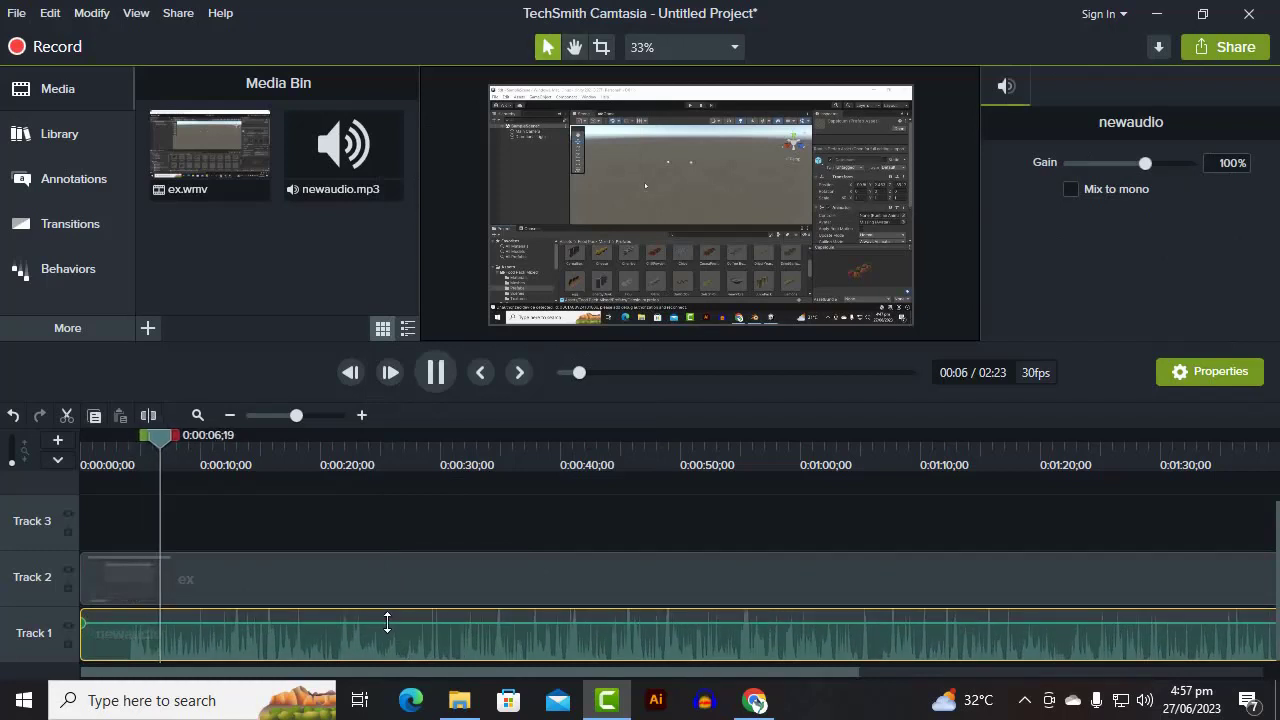
pyautogui.press('space')
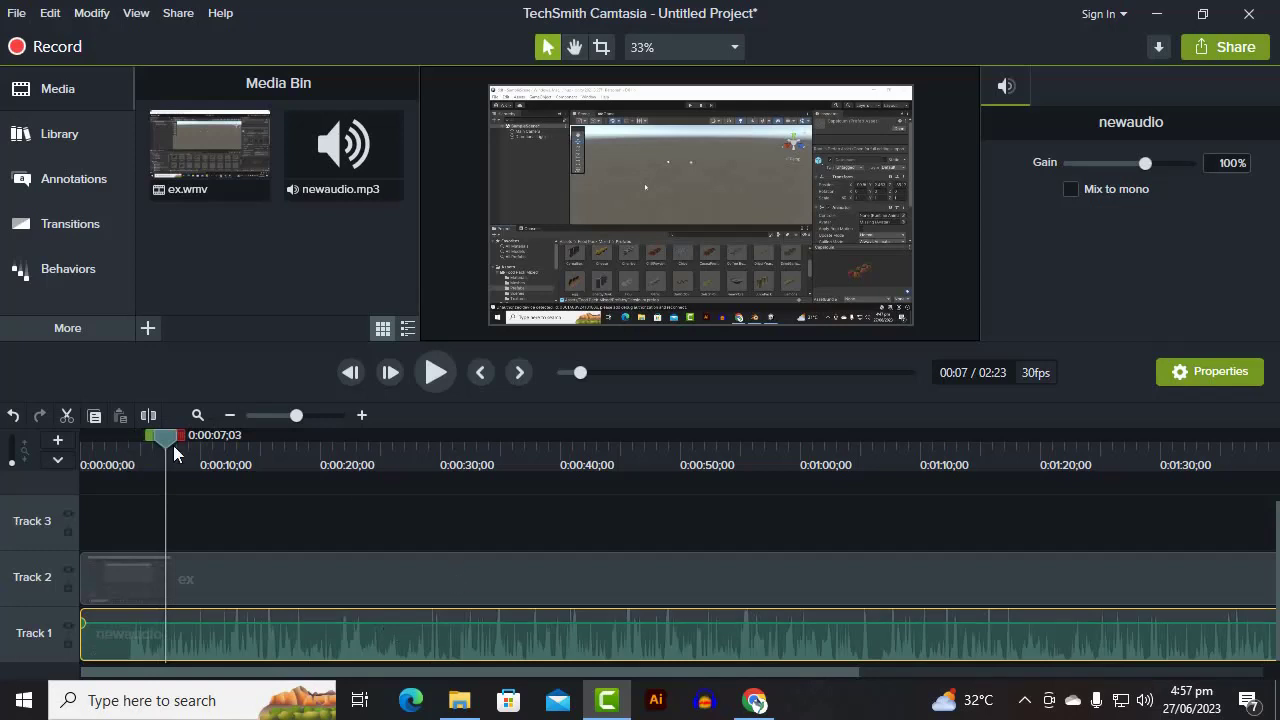
# Step: Return the playhead to the timeline start and play the opening seconds to check the video with the cleaned audio
pyautogui.moveTo(163, 440); pyautogui.dragTo(23, 457)
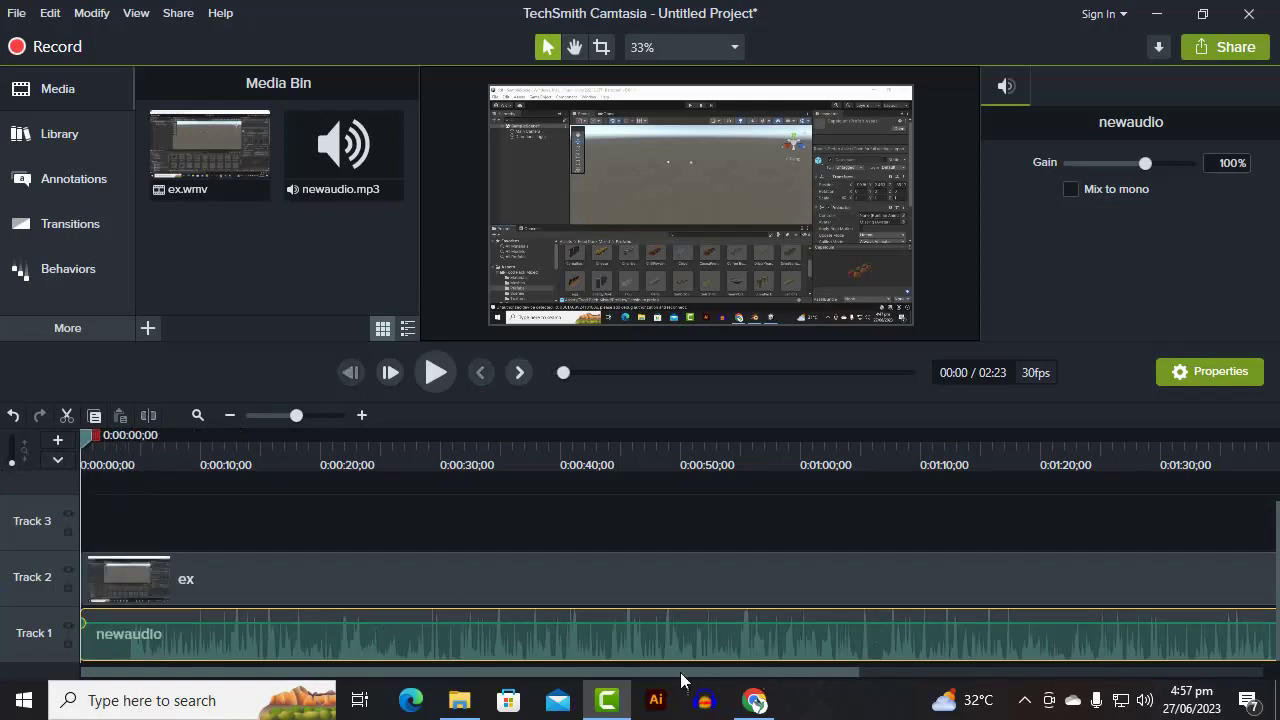
pyautogui.click(233, 585)
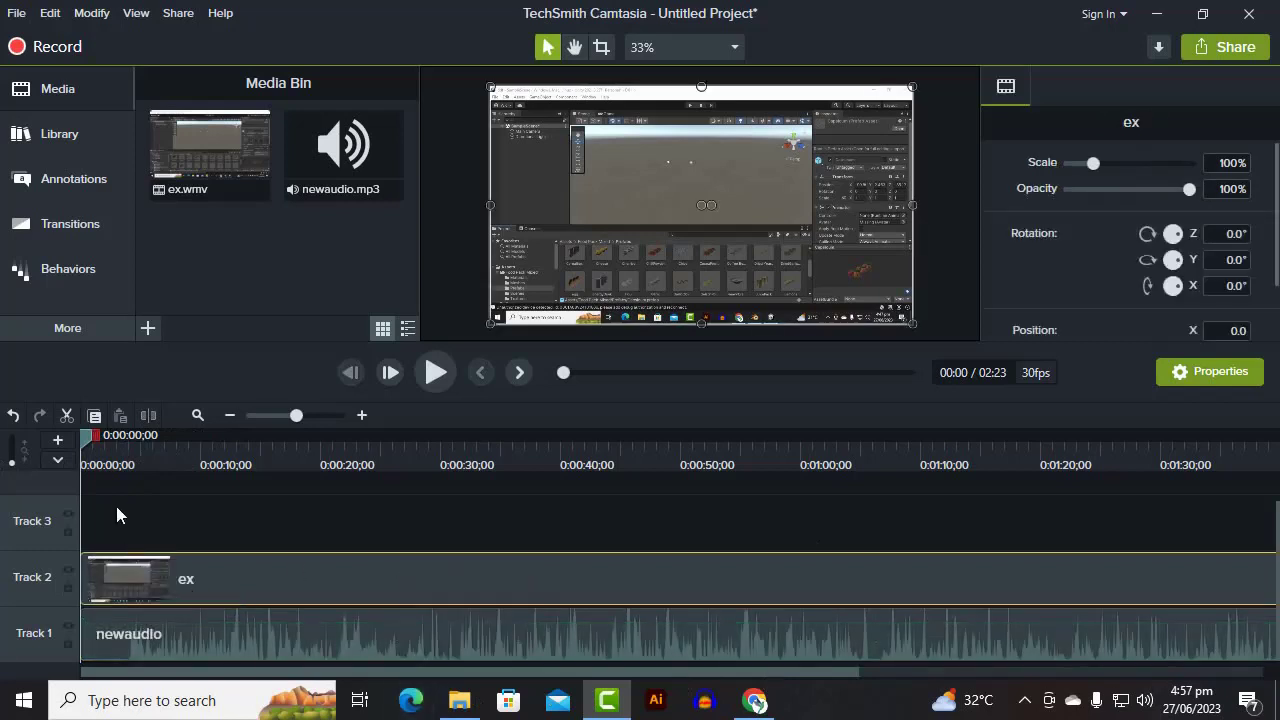
pyautogui.press('space')
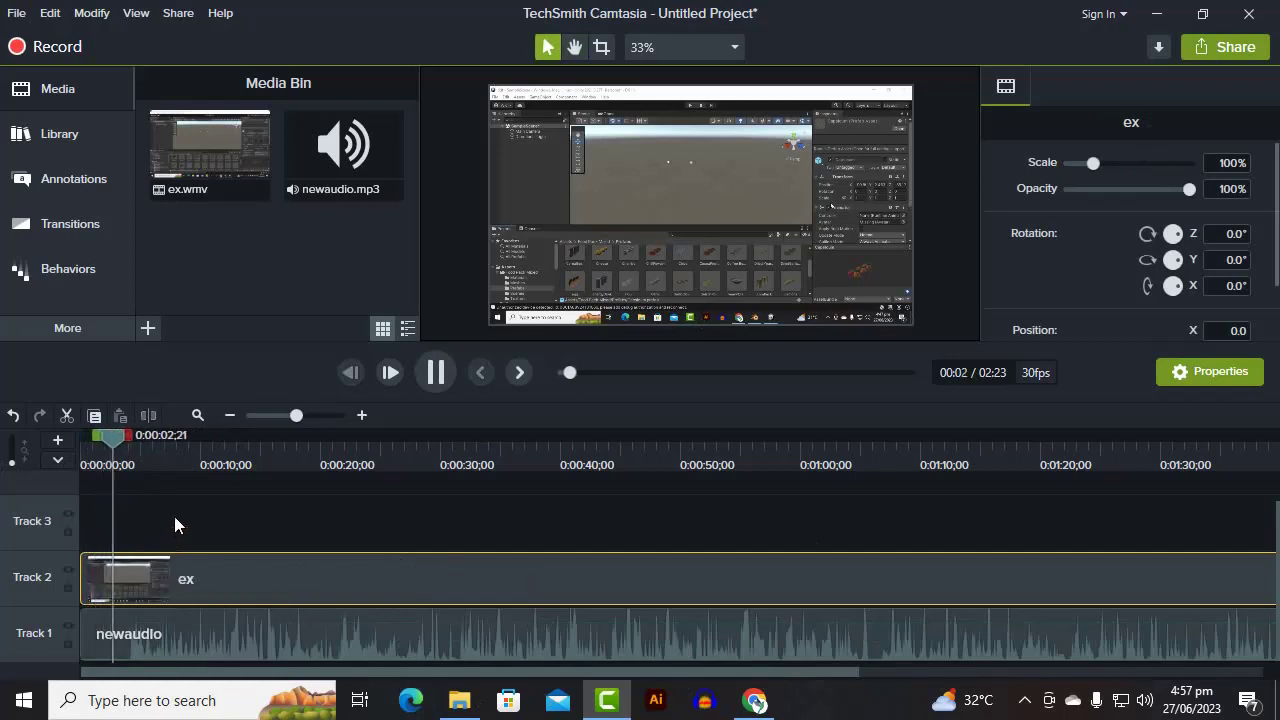
pyautogui.press('space')
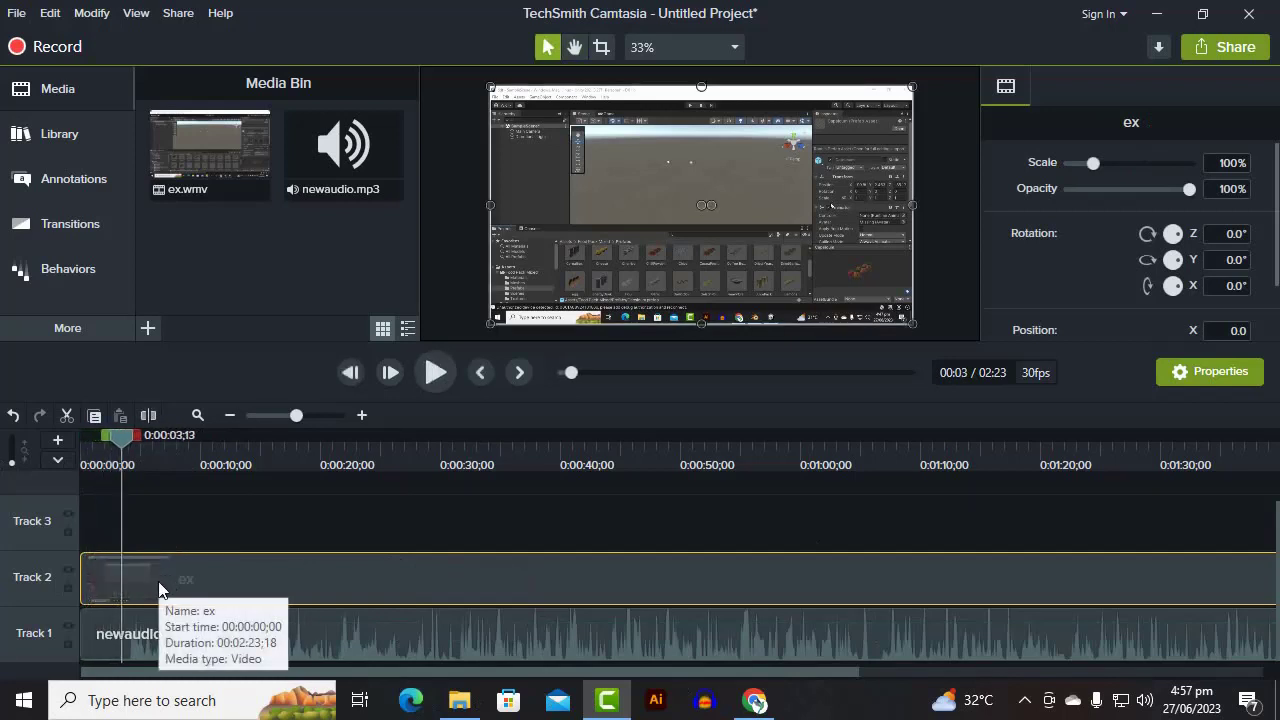
pyautogui.press('space')
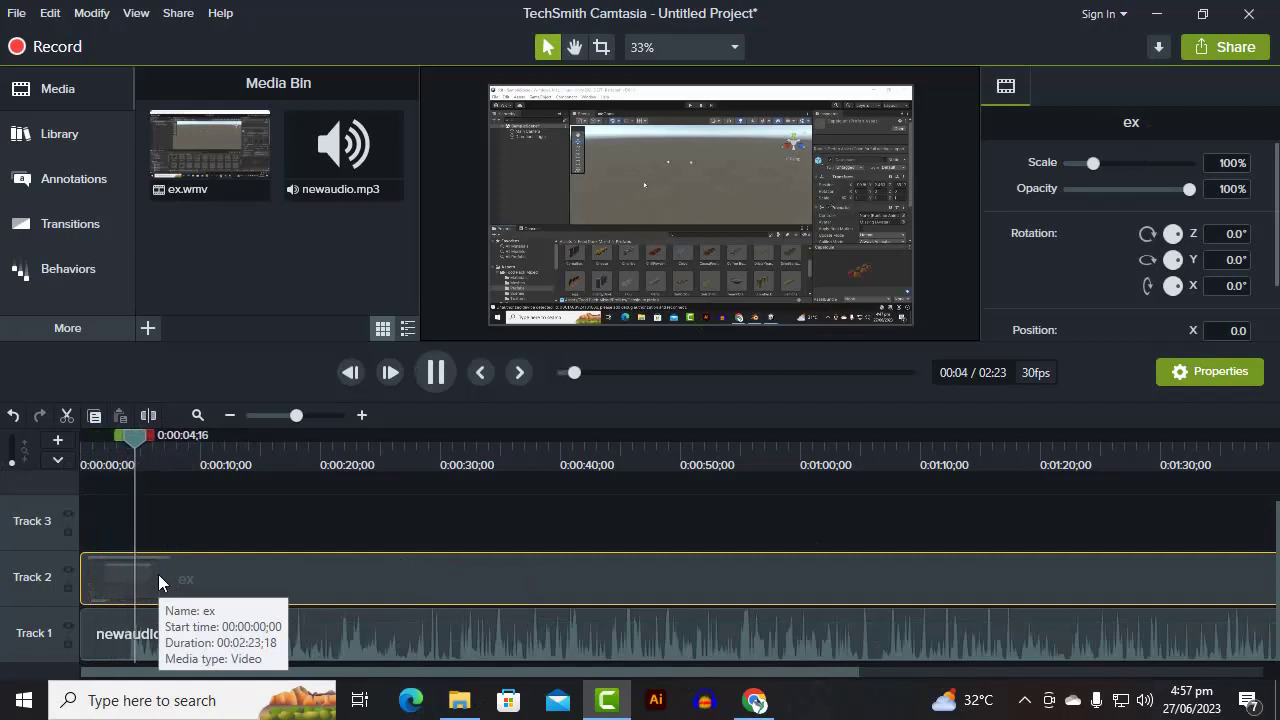
pyautogui.press('space')
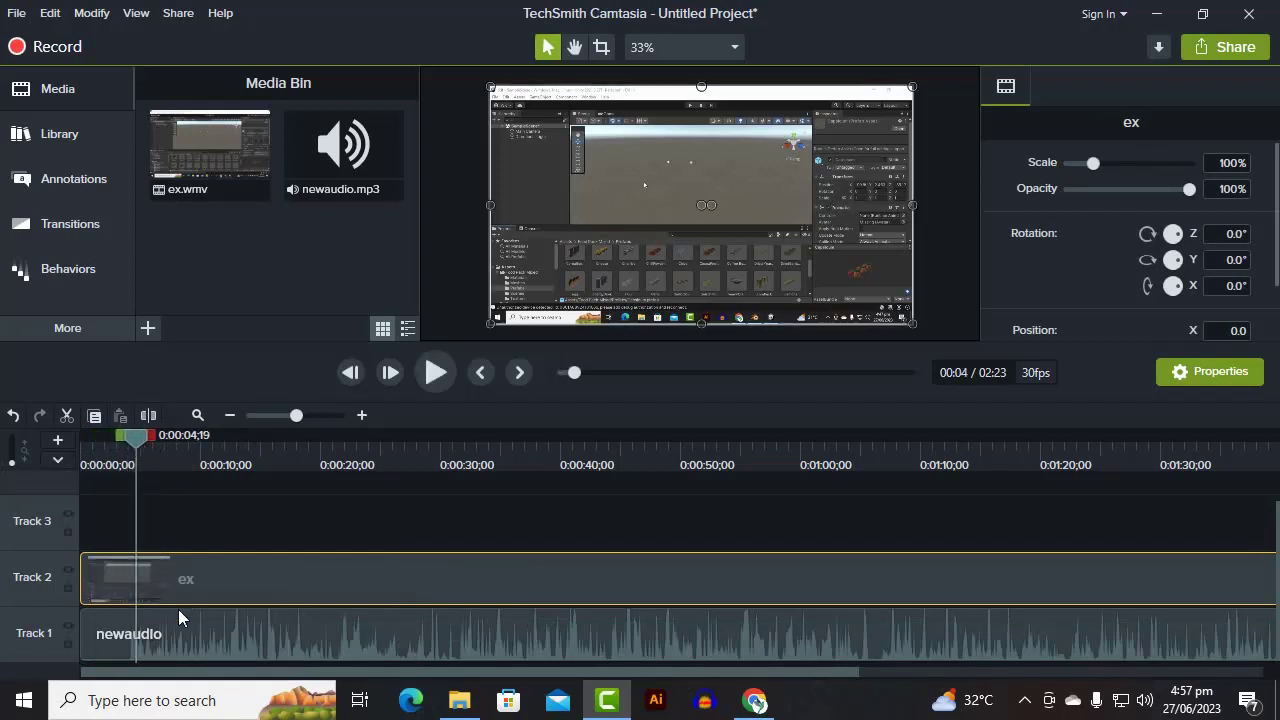
# Step: Split the ex and newaudio clips together at 0:00:03;24 and delete the short leading pieces on both tracks
pyautogui.moveTo(135, 445); pyautogui.dragTo(123, 444)
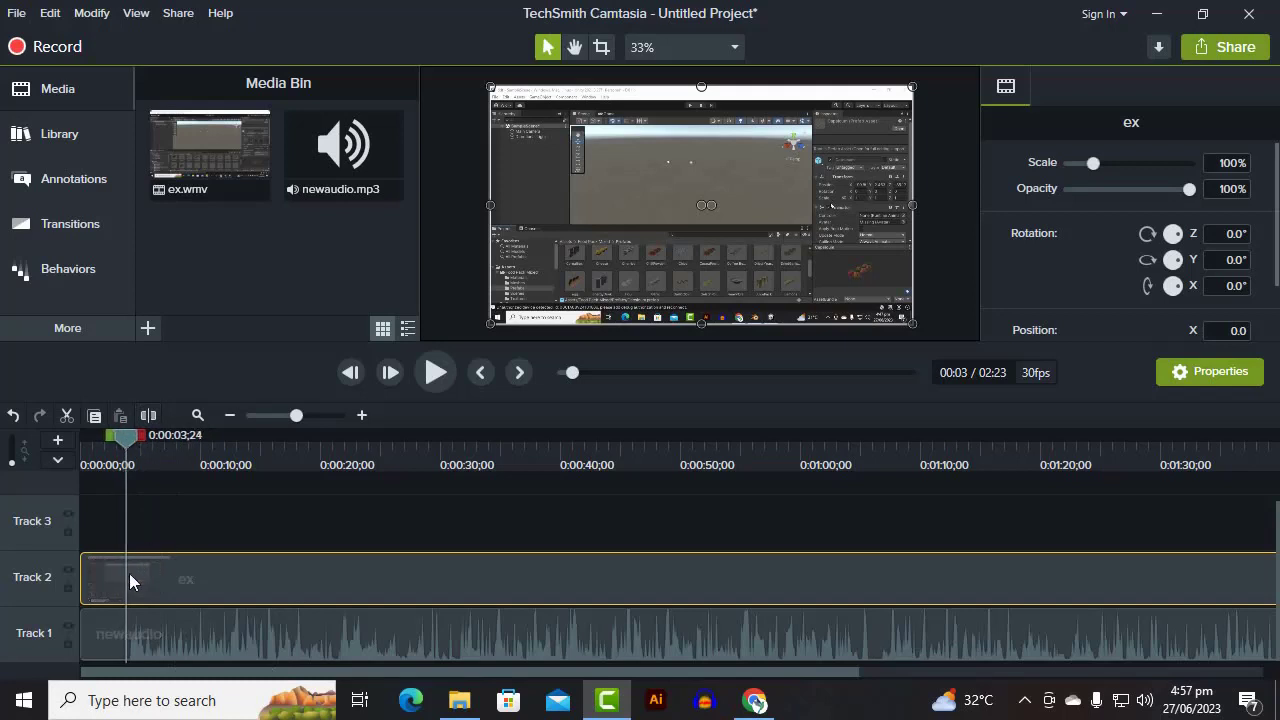
pyautogui.keyDown('ctrl'); pyautogui.click(130, 628); pyautogui.keyUp('ctrl')
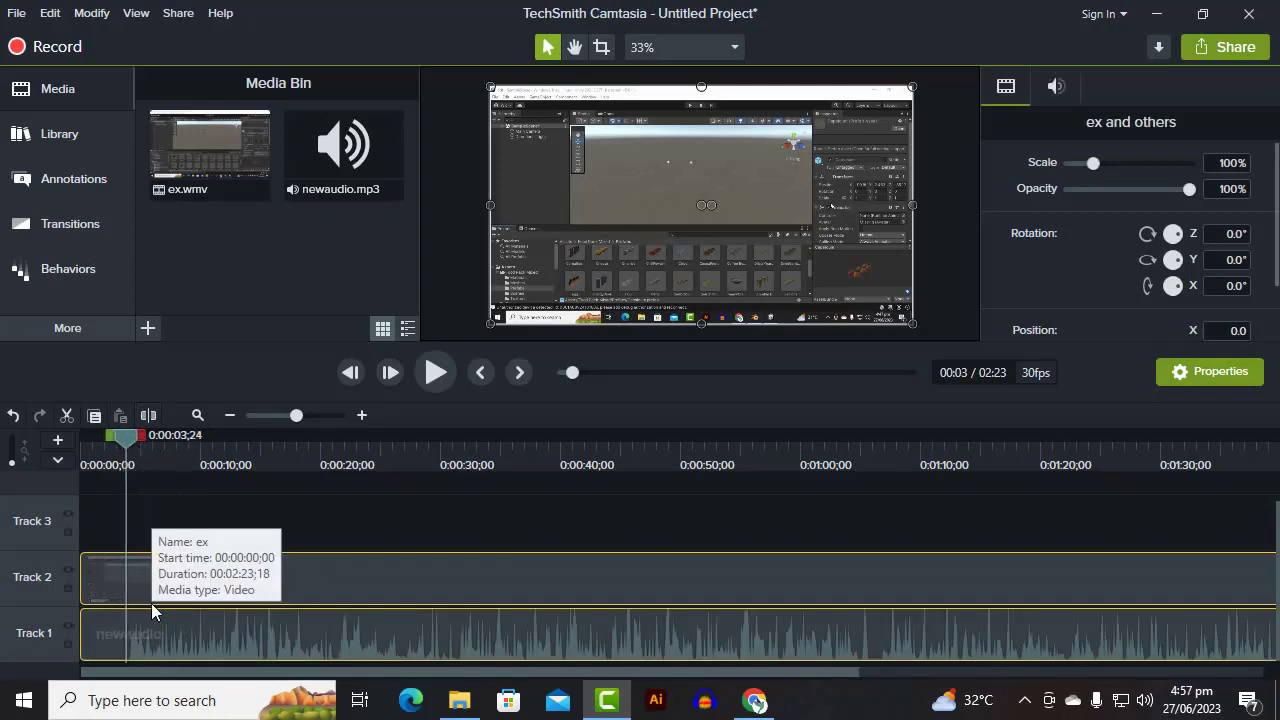
pyautogui.press('s')
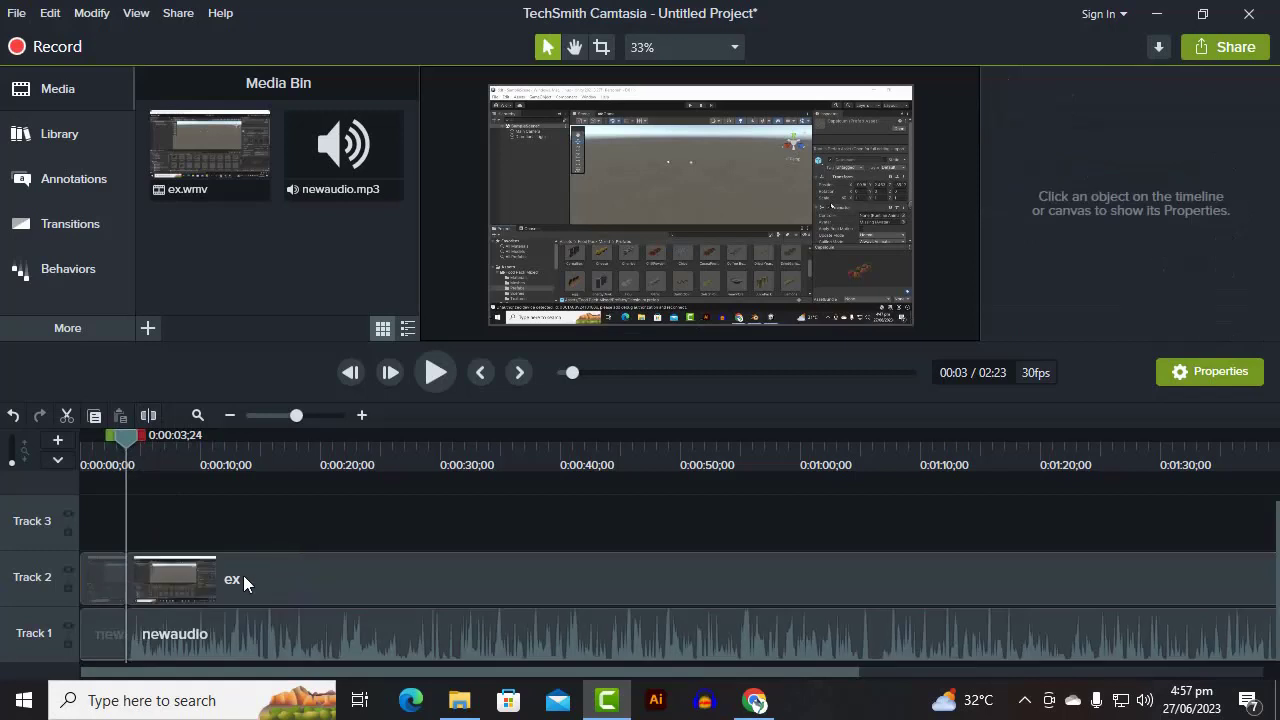
pyautogui.click(119, 581)
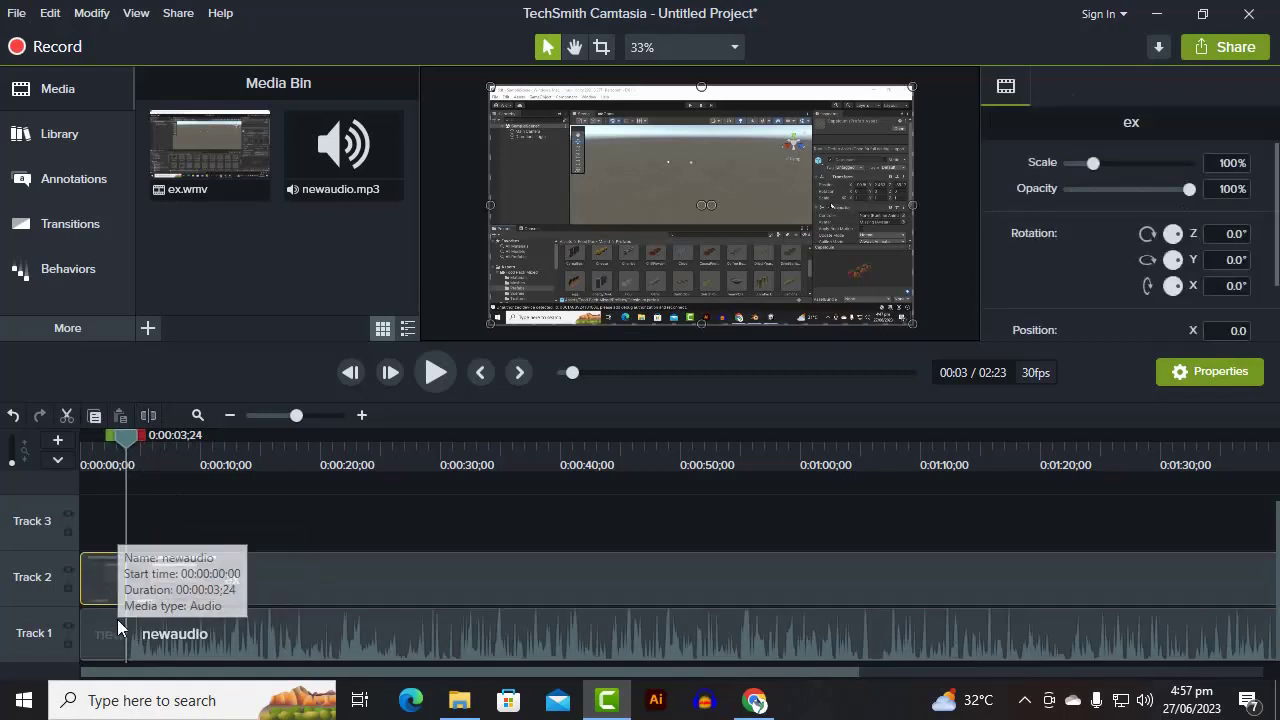
pyautogui.click(104, 631)
pyautogui.press('Delete')
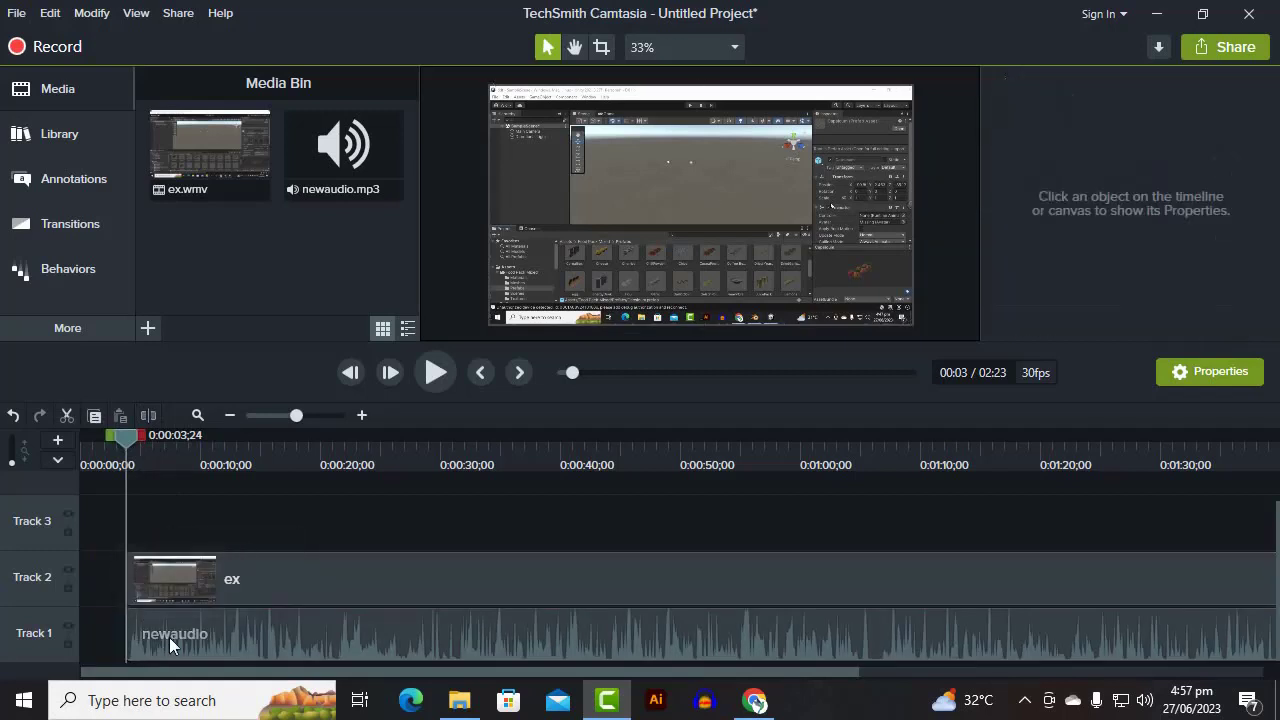
# Step: Move the remaining ex and newaudio clips together to the start of the timeline
pyautogui.click(212, 590)
pyautogui.keyDown('ctrl'); pyautogui.click(226, 636); pyautogui.keyUp('ctrl')
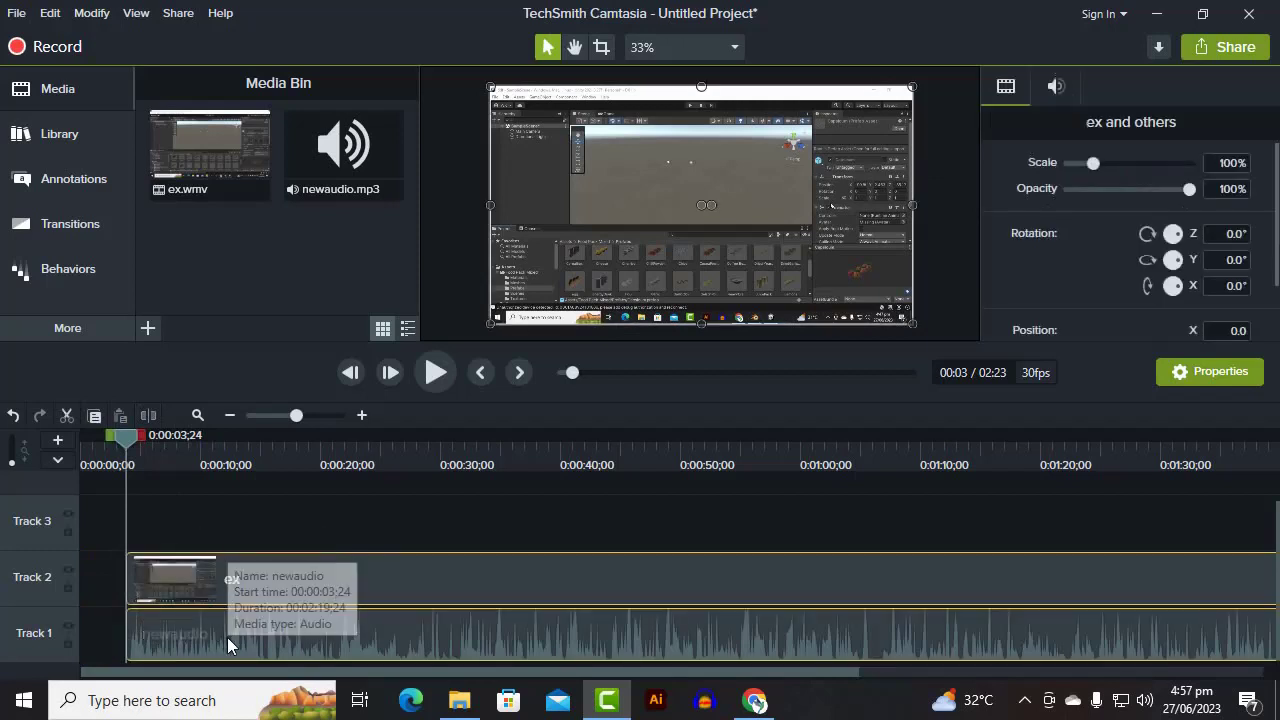
pyautogui.moveTo(260, 575); pyautogui.dragTo(133, 604)
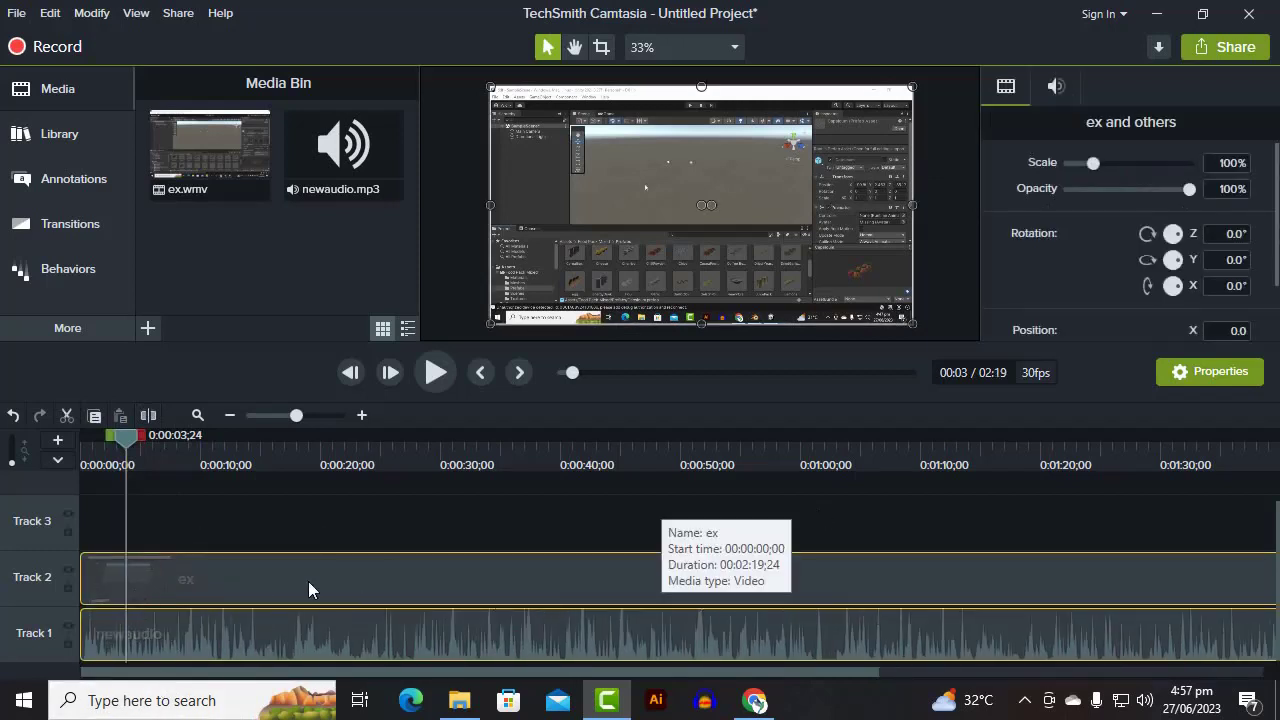
# Step: Shift the two selected clips together so they start at about 12 s, and bring up the Desktop folder window
pyautogui.moveTo(308, 581); pyautogui.dragTo(406, 584)
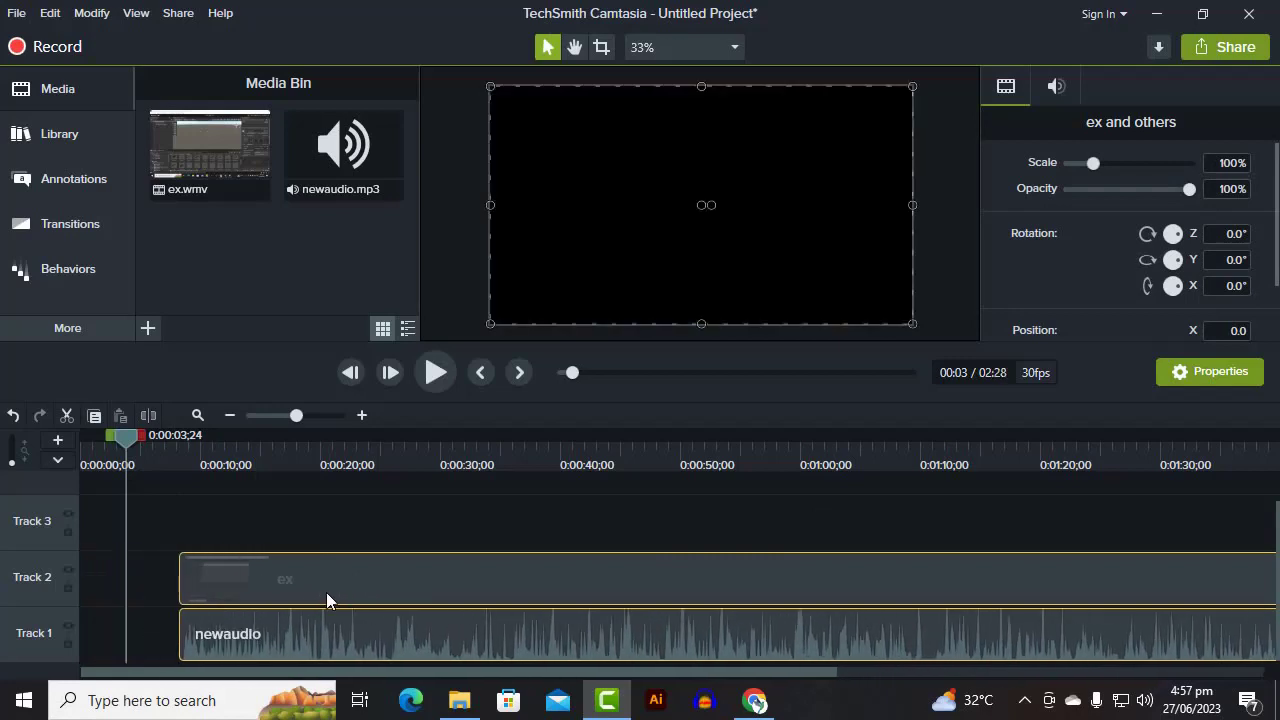
pyautogui.moveTo(194, 583); pyautogui.dragTo(320, 634)
pyautogui.click(483, 704)
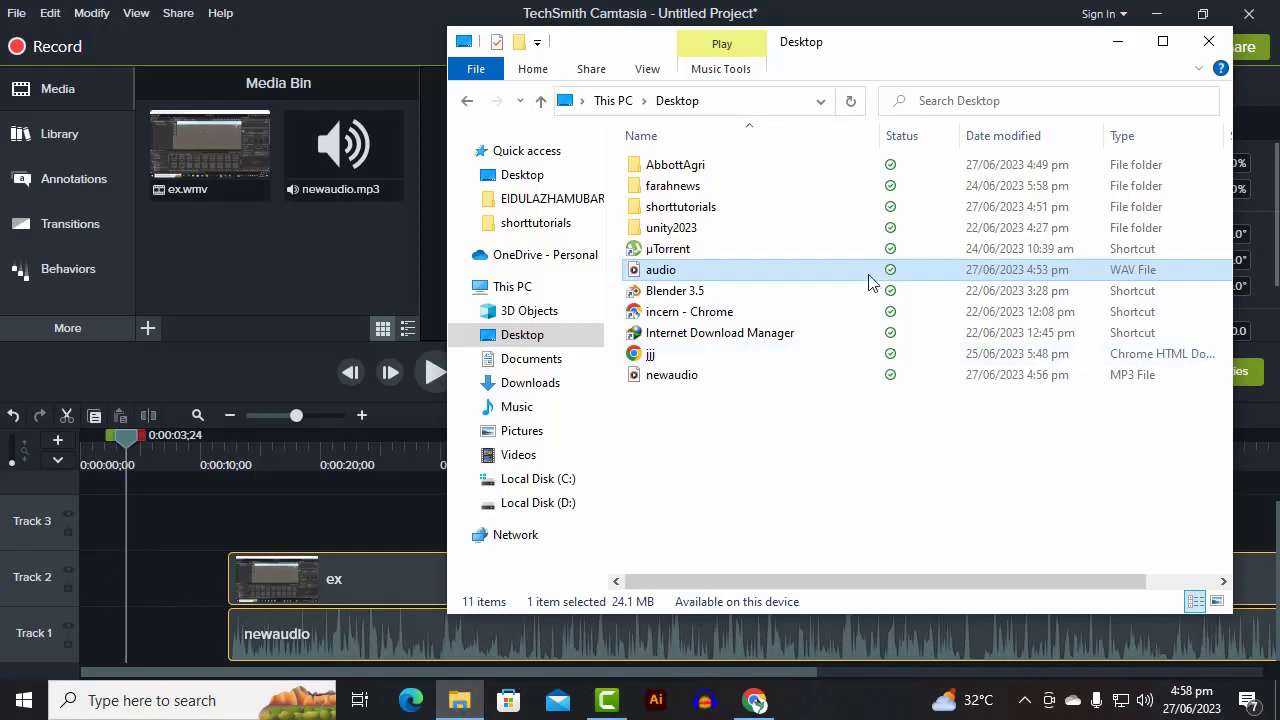
# Step: Add the incernintro video from the Desktop's shorttutorials folder to the start of the timeline on Track 2
pyautogui.click(526, 176)
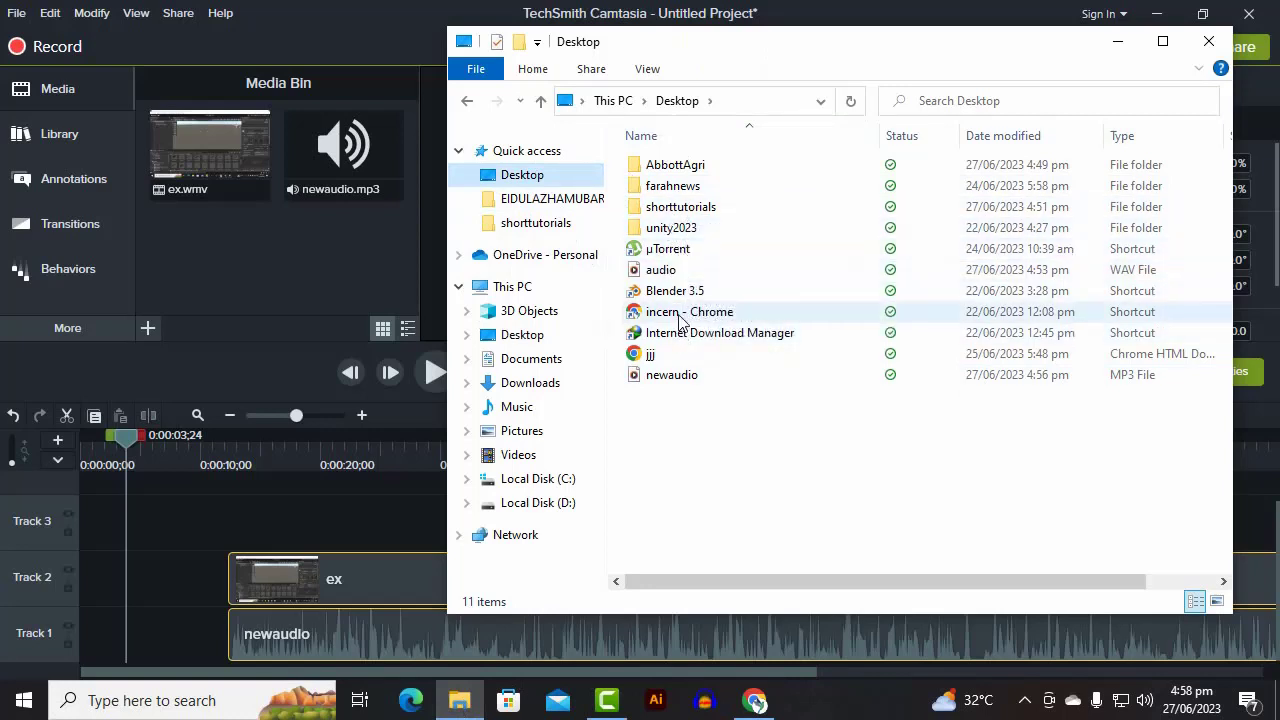
pyautogui.click(690, 210)
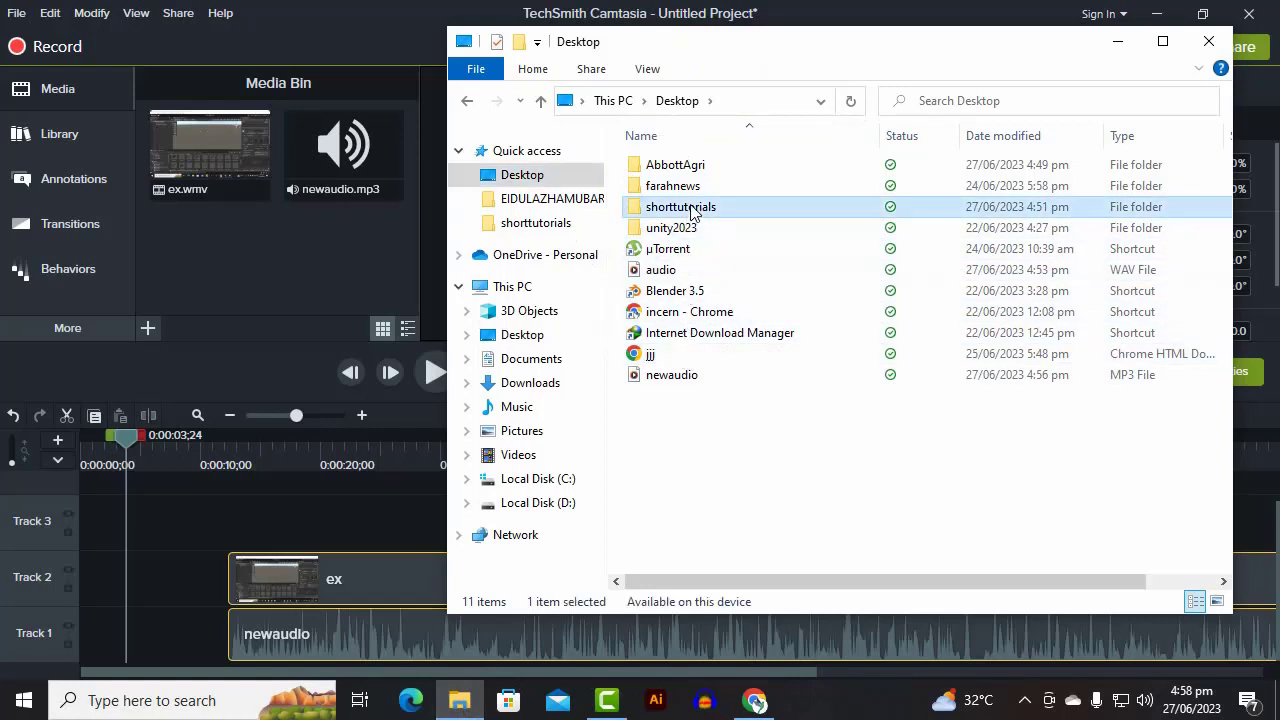
pyautogui.doubleClick(690, 210)
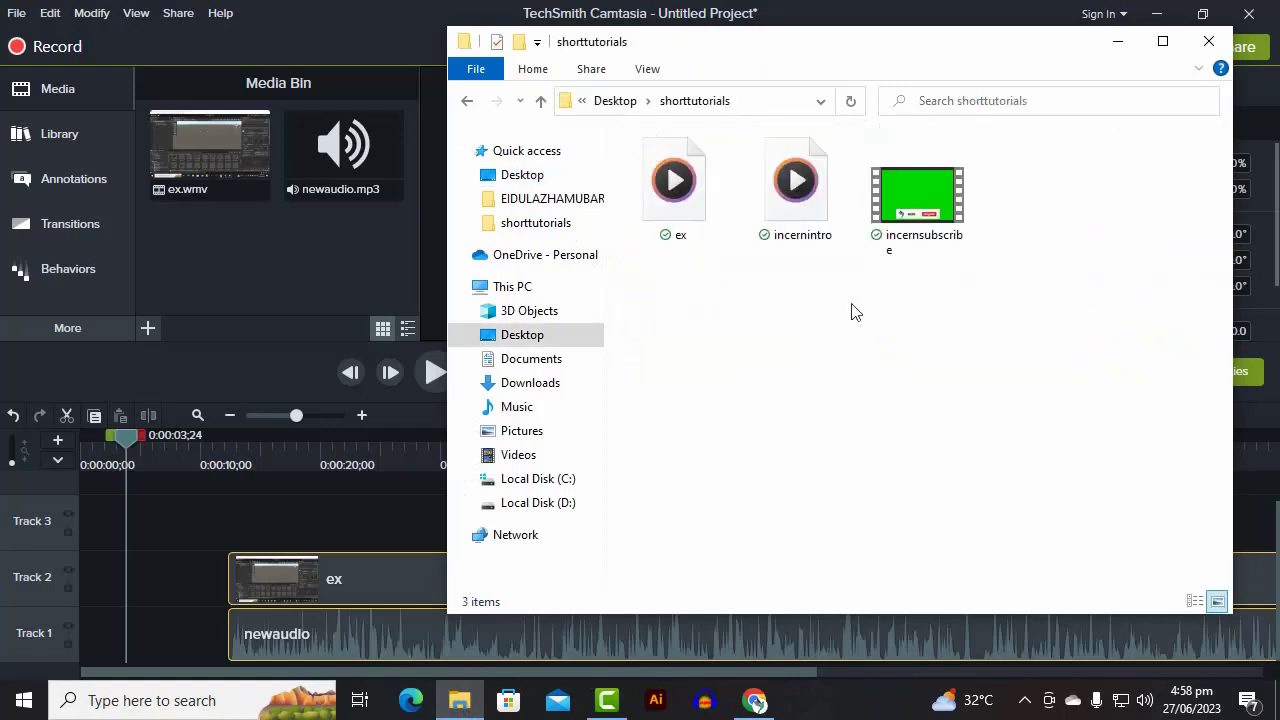
pyautogui.moveTo(812, 240); pyautogui.dragTo(50, 608)
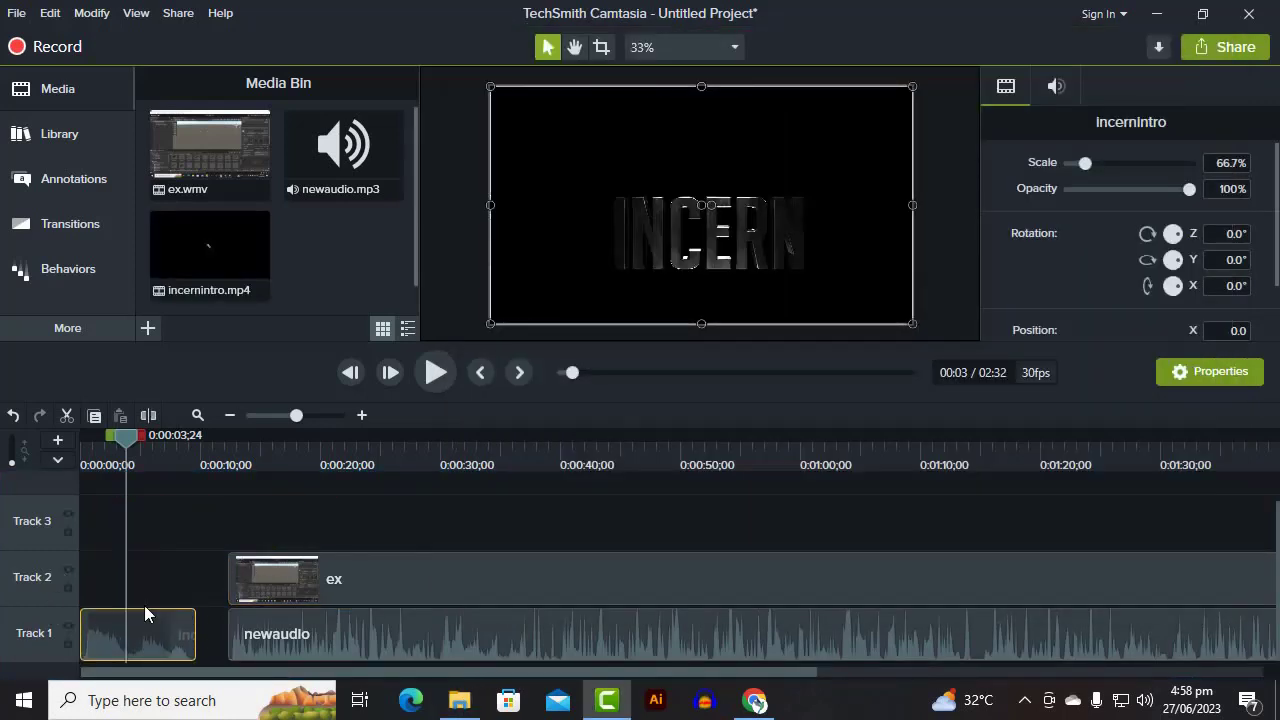
pyautogui.moveTo(144, 605); pyautogui.dragTo(137, 597)
# Step: Move the ex and newaudio clips together so both start right at the end of the intro clip
pyautogui.click(331, 592)
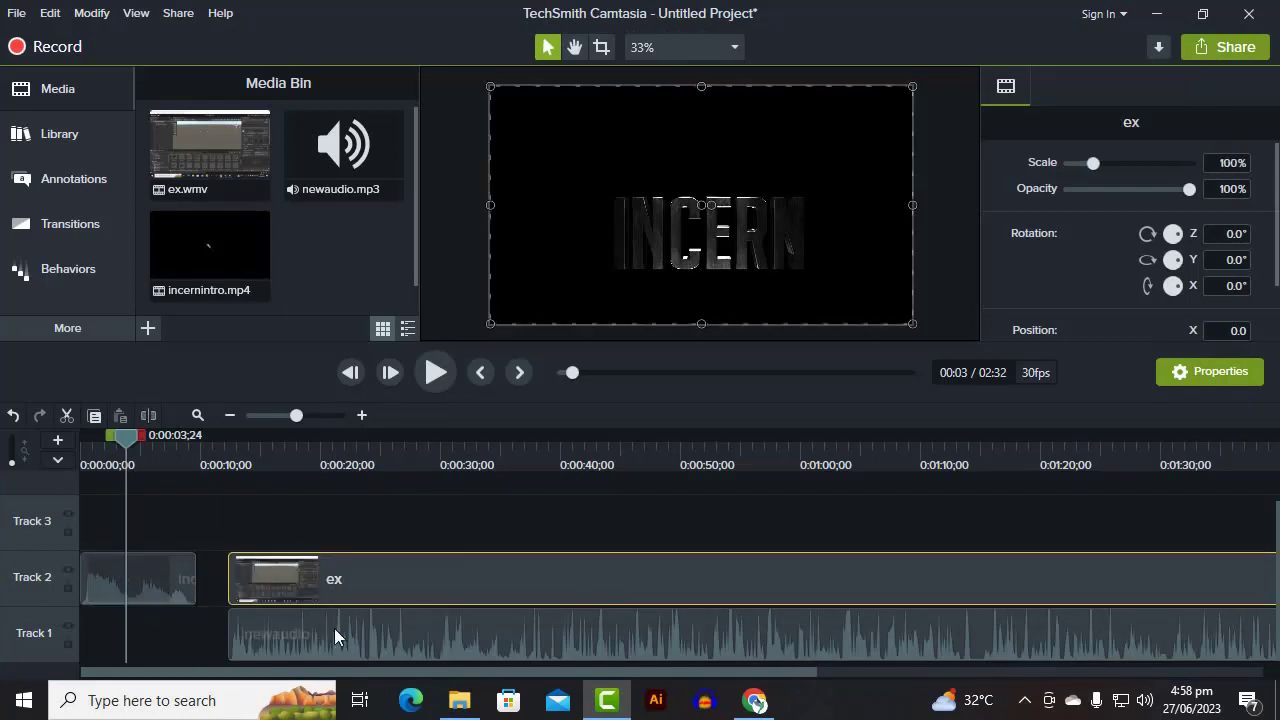
pyautogui.keyDown('ctrl'); pyautogui.click(335, 632); pyautogui.keyUp('ctrl')
pyautogui.moveTo(343, 612); pyautogui.dragTo(259, 598)
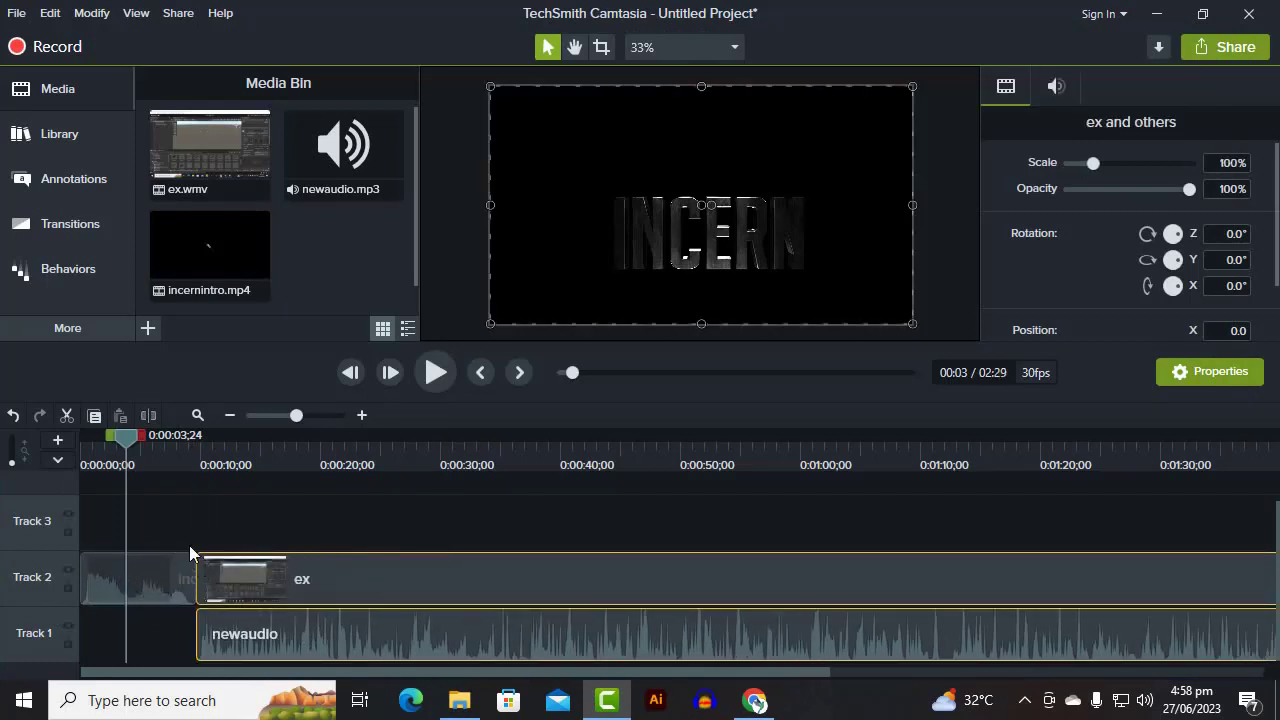
# Step: Play the timeline from the start through the intro to check the transition into the ex clip
pyautogui.moveTo(140, 449); pyautogui.dragTo(5, 487)
pyautogui.press('space')
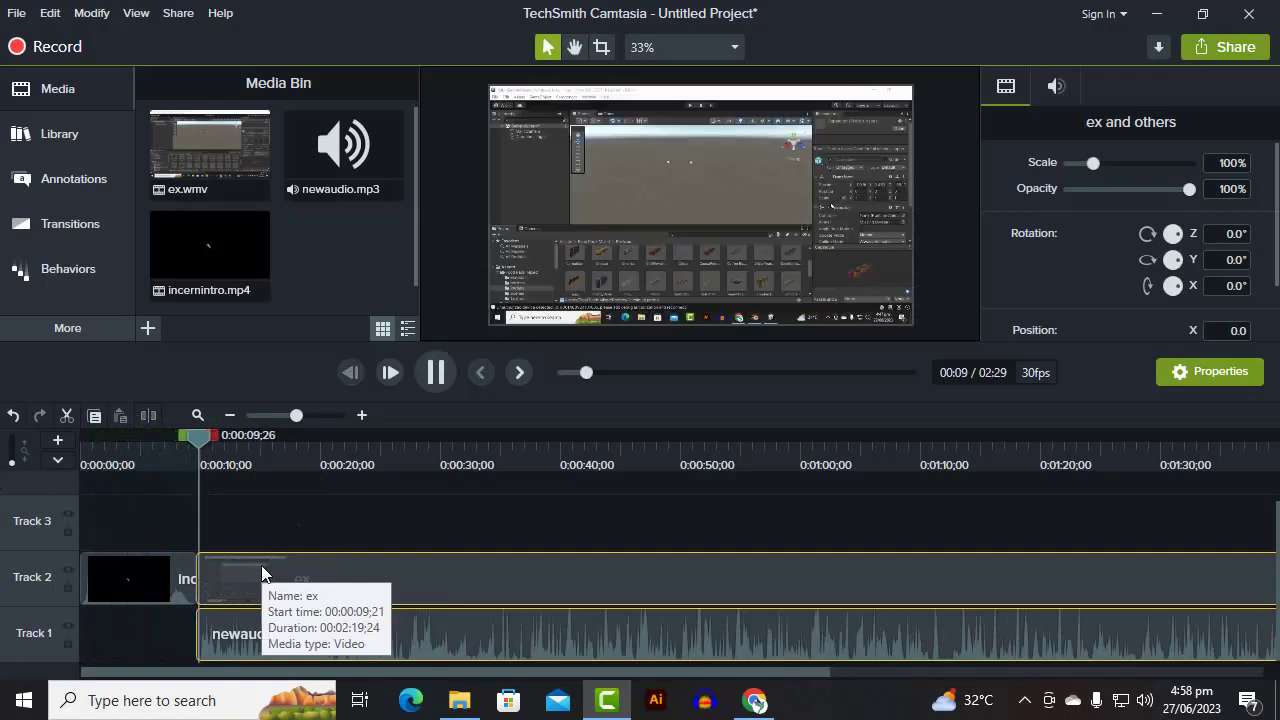
pyautogui.click(261, 565)
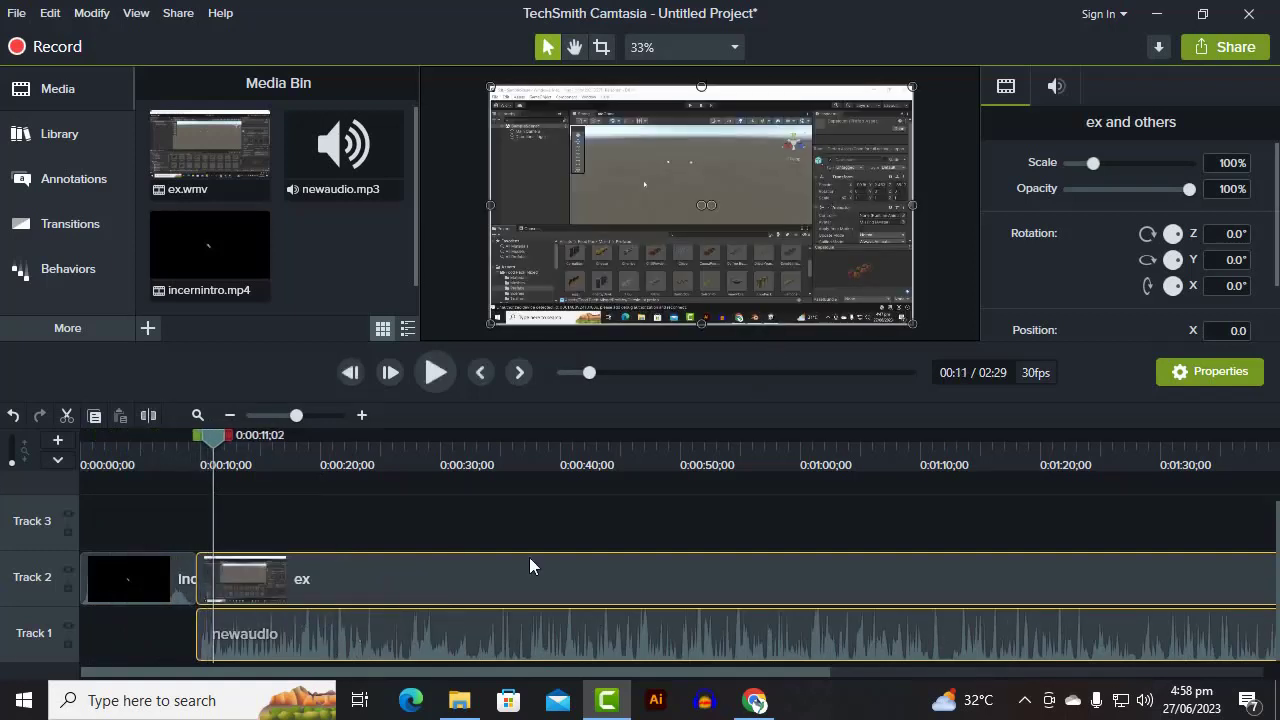
# Step: Add the incernsubscribe green-screen video from the shorttutorials folder to Track 3 at about 20 s
pyautogui.click(459, 700)
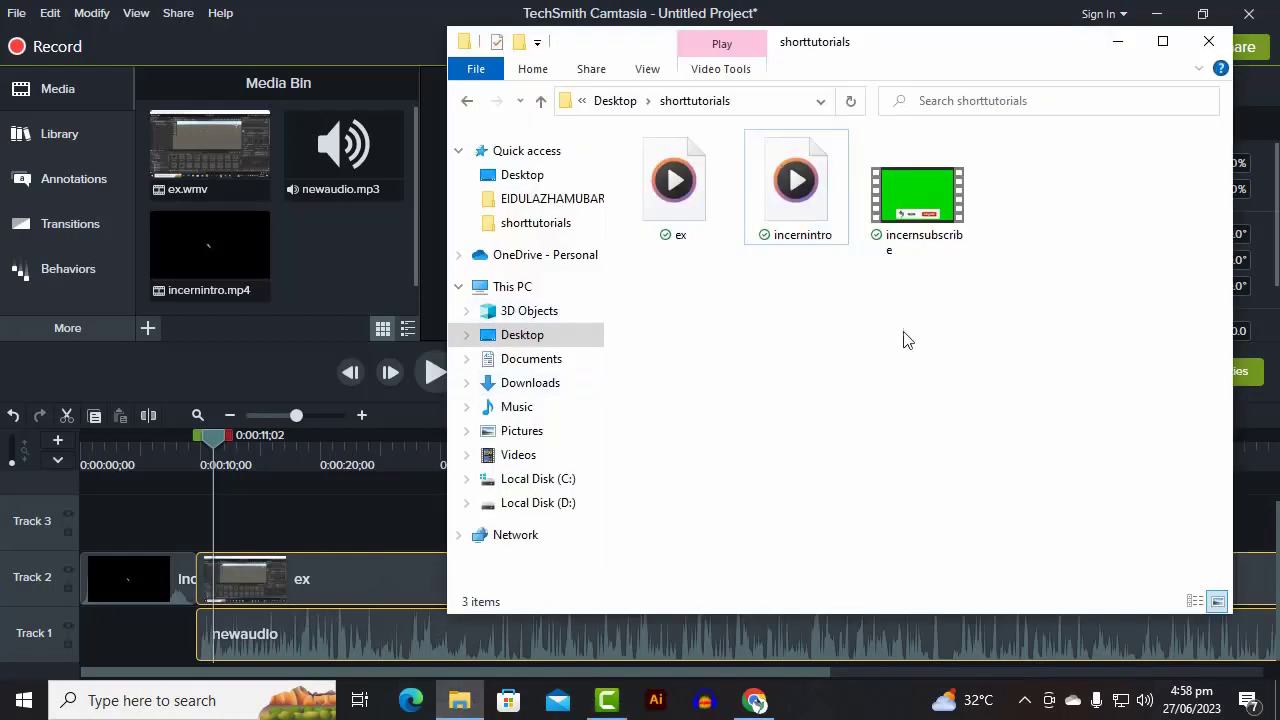
pyautogui.click(917, 200)
pyautogui.moveTo(905, 228); pyautogui.dragTo(866, 263)
pyautogui.moveTo(917, 241); pyautogui.dragTo(367, 524)
pyautogui.click(344, 516)
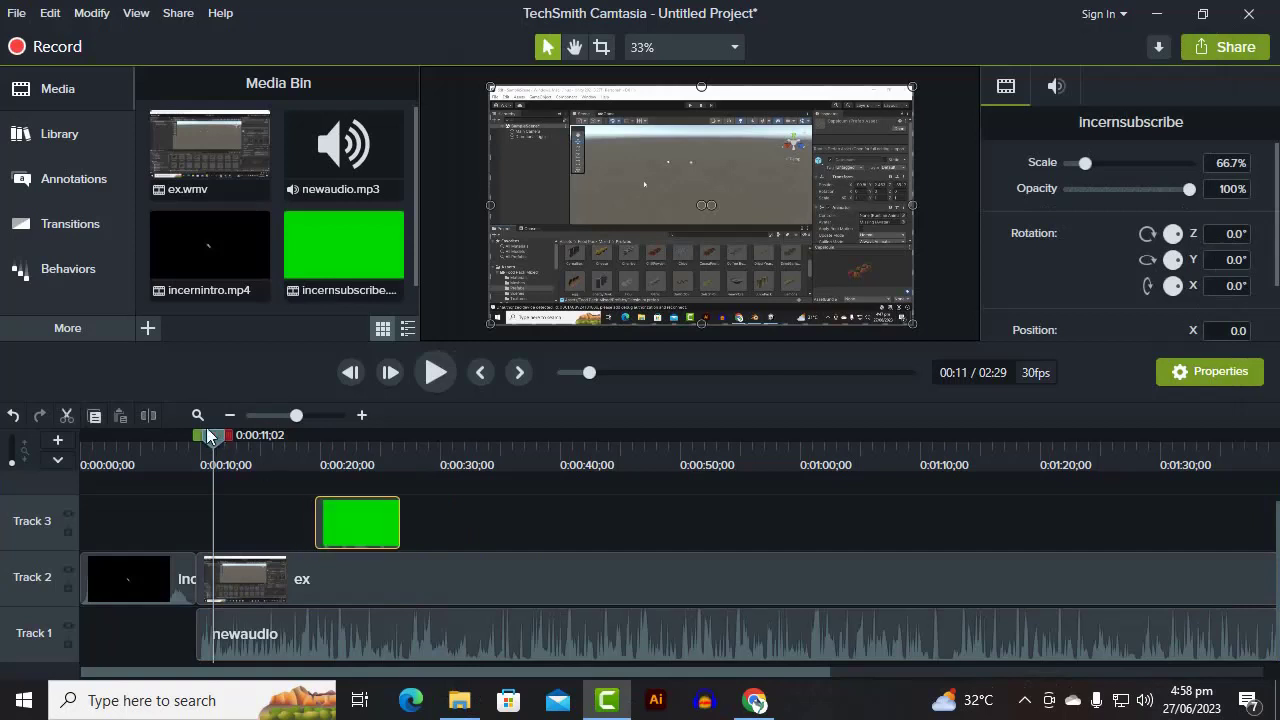
# Step: Preview the incernsubscribe clip at 0:00:21;02 and apply the Remove a Color visual effect to it
pyautogui.moveTo(213, 438); pyautogui.dragTo(330, 463)
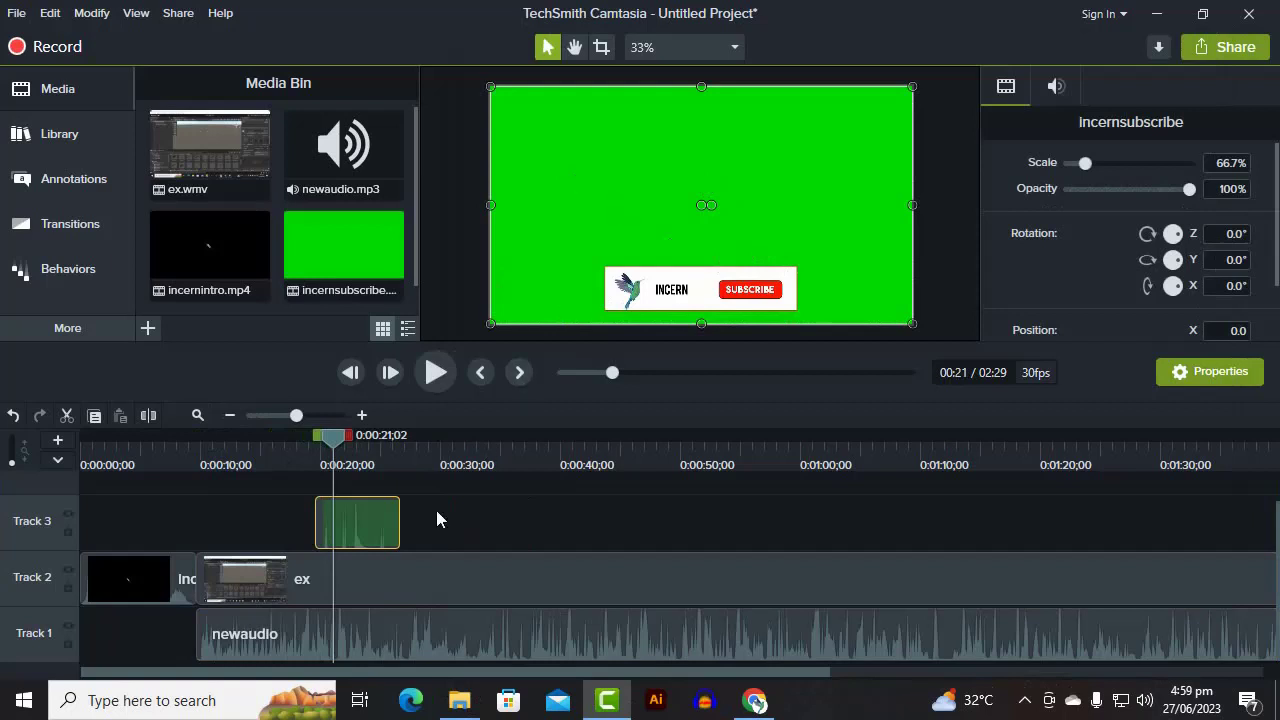
pyautogui.click(85, 338)
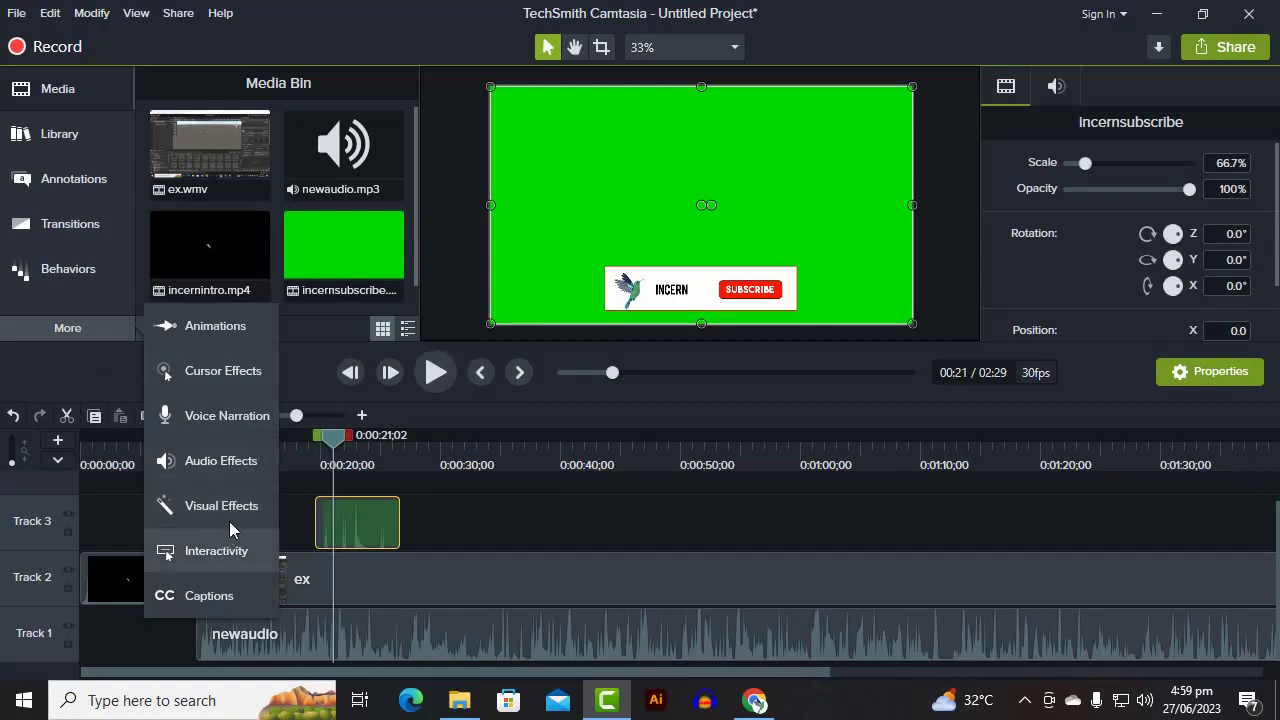
pyautogui.click(226, 508)
pyautogui.scroll(-1, 214, 310)
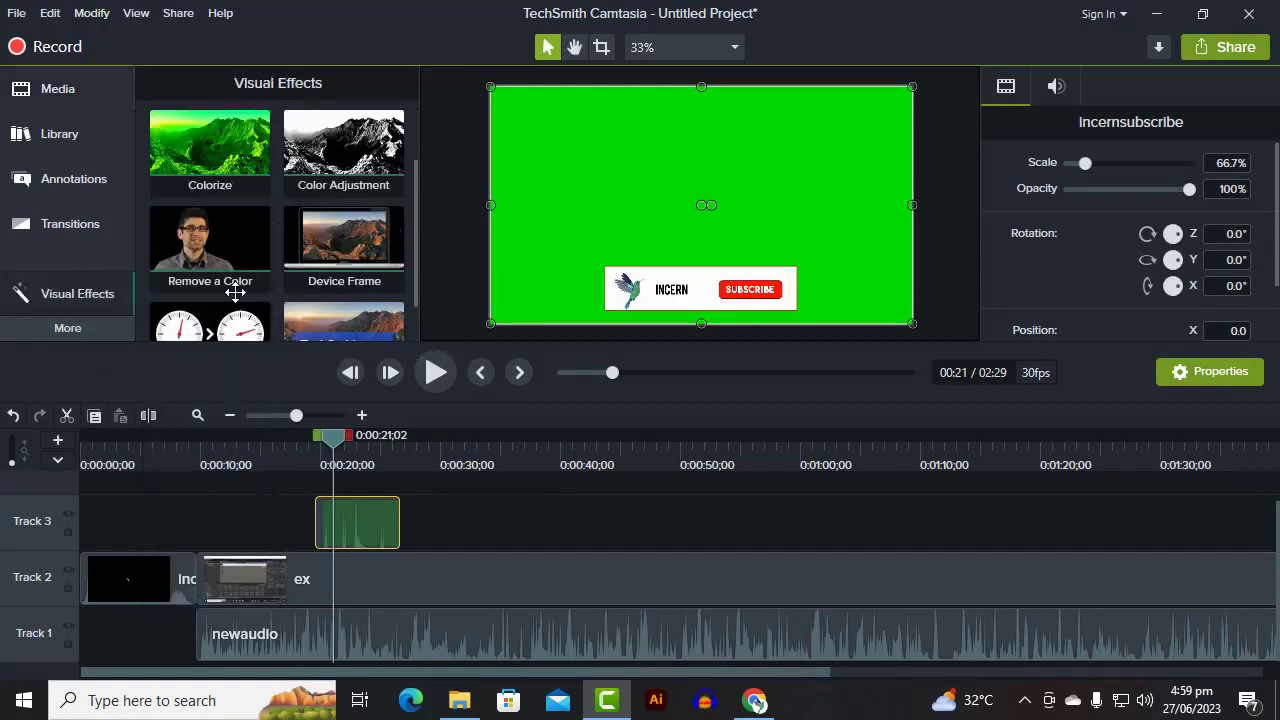
pyautogui.moveTo(222, 254); pyautogui.dragTo(361, 522)
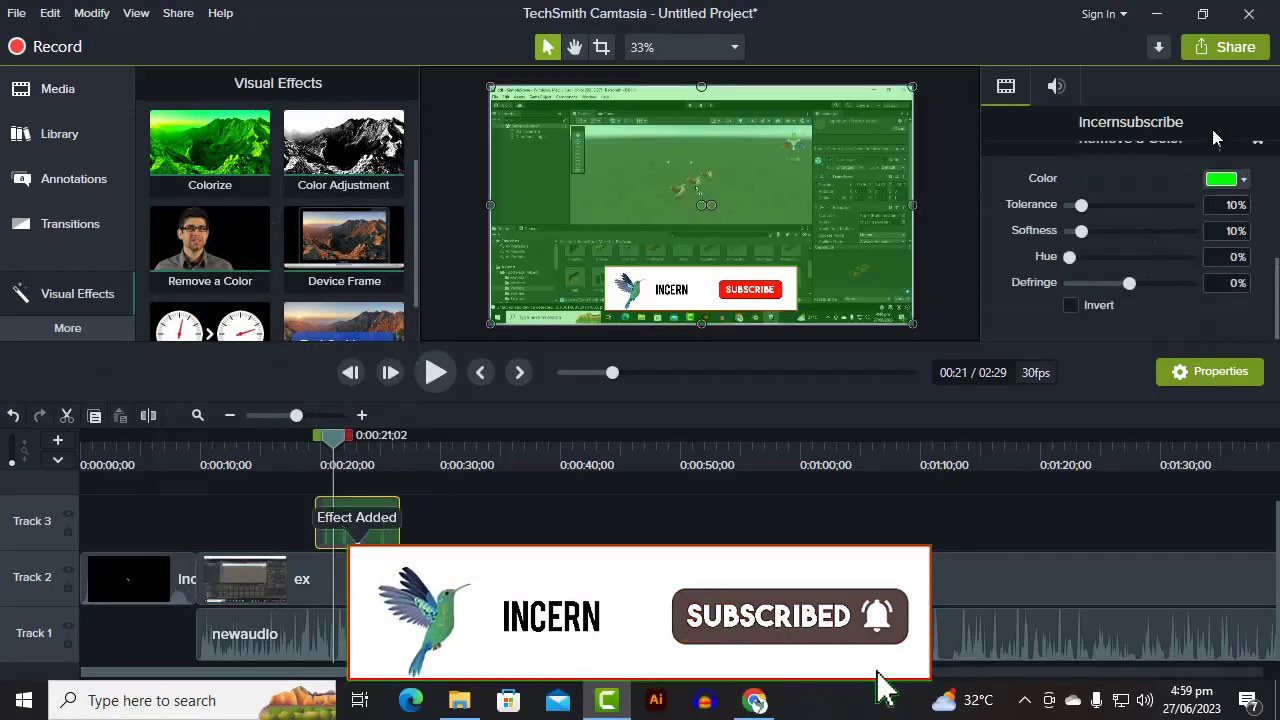
# Step: Try to sample the colour to remove from the green-tinted area of the preview
pyautogui.click(1205, 372)
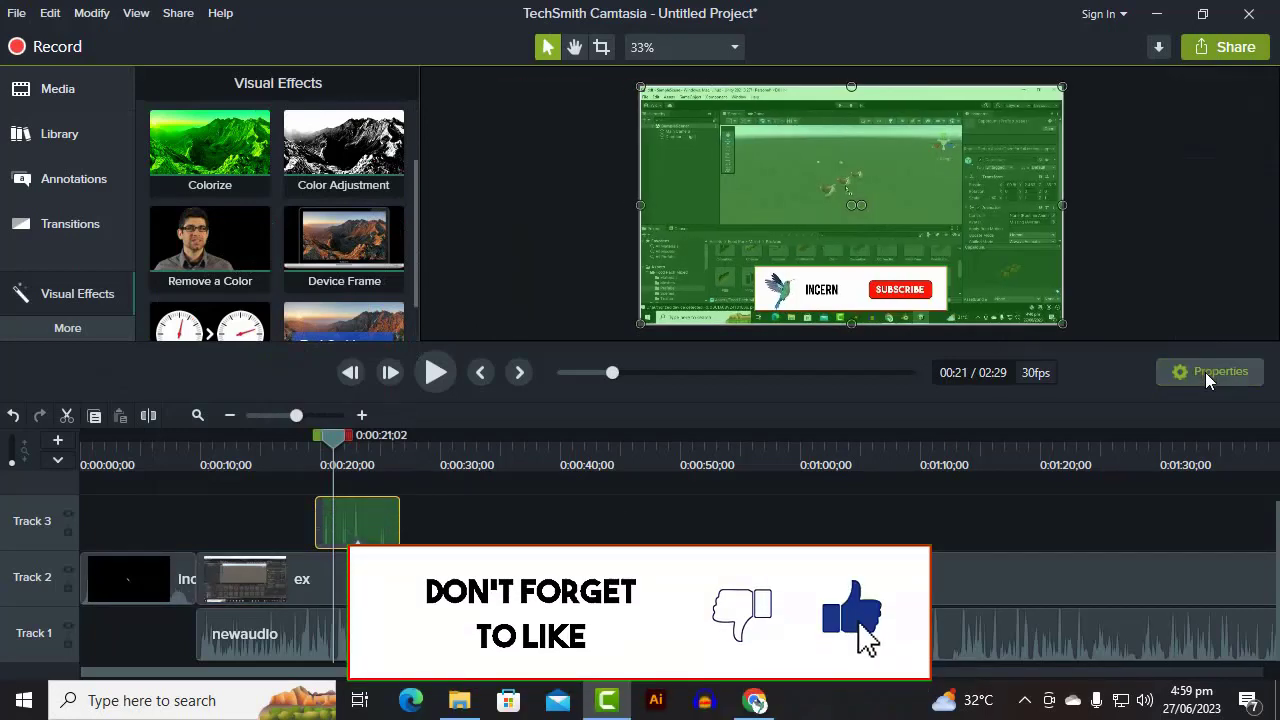
pyautogui.click(1205, 372)
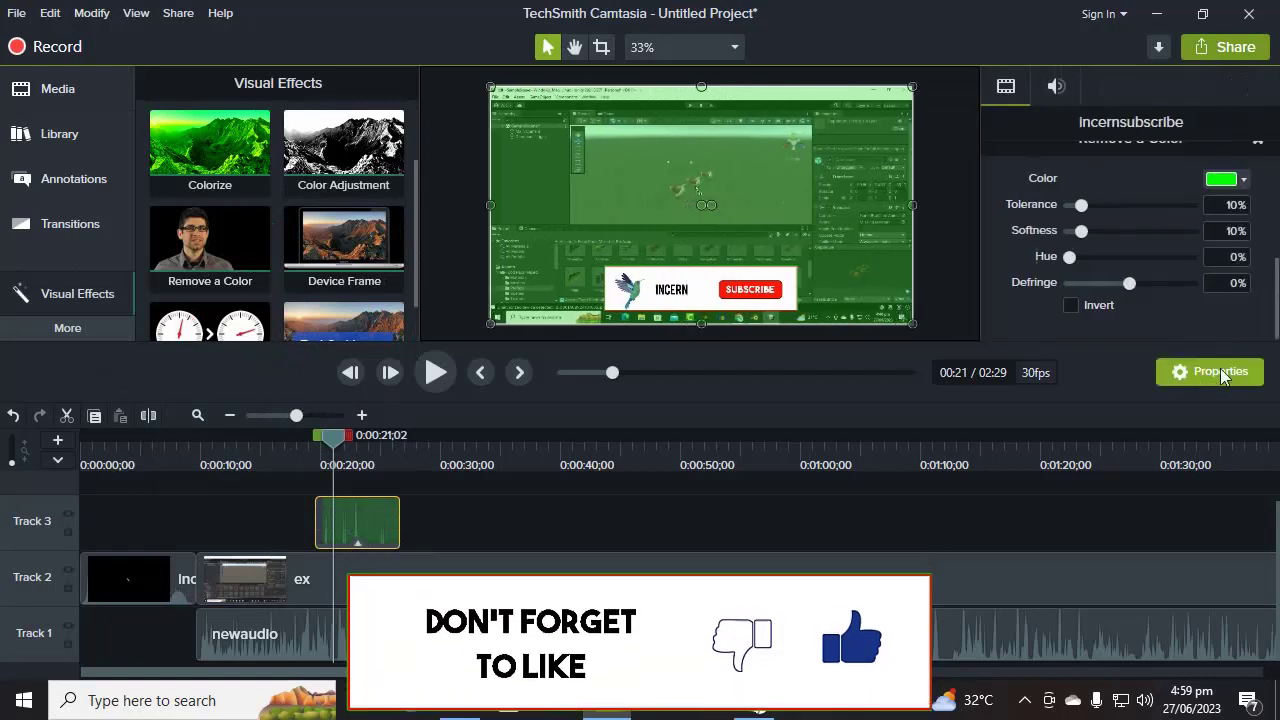
pyautogui.click(1237, 180)
pyautogui.click(1241, 231)
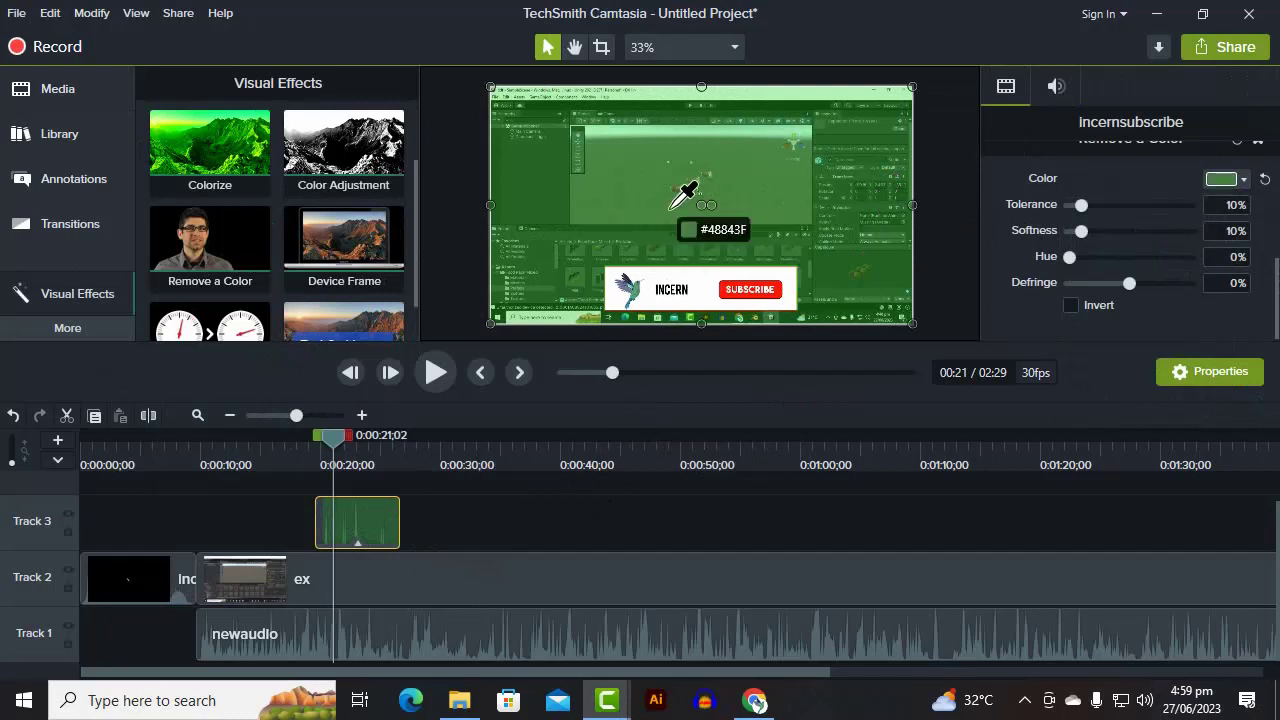
pyautogui.click(672, 214)
# Step: Sample the bright green background of the incernsubscribe clip as the colour to remove
pyautogui.click(1243, 179)
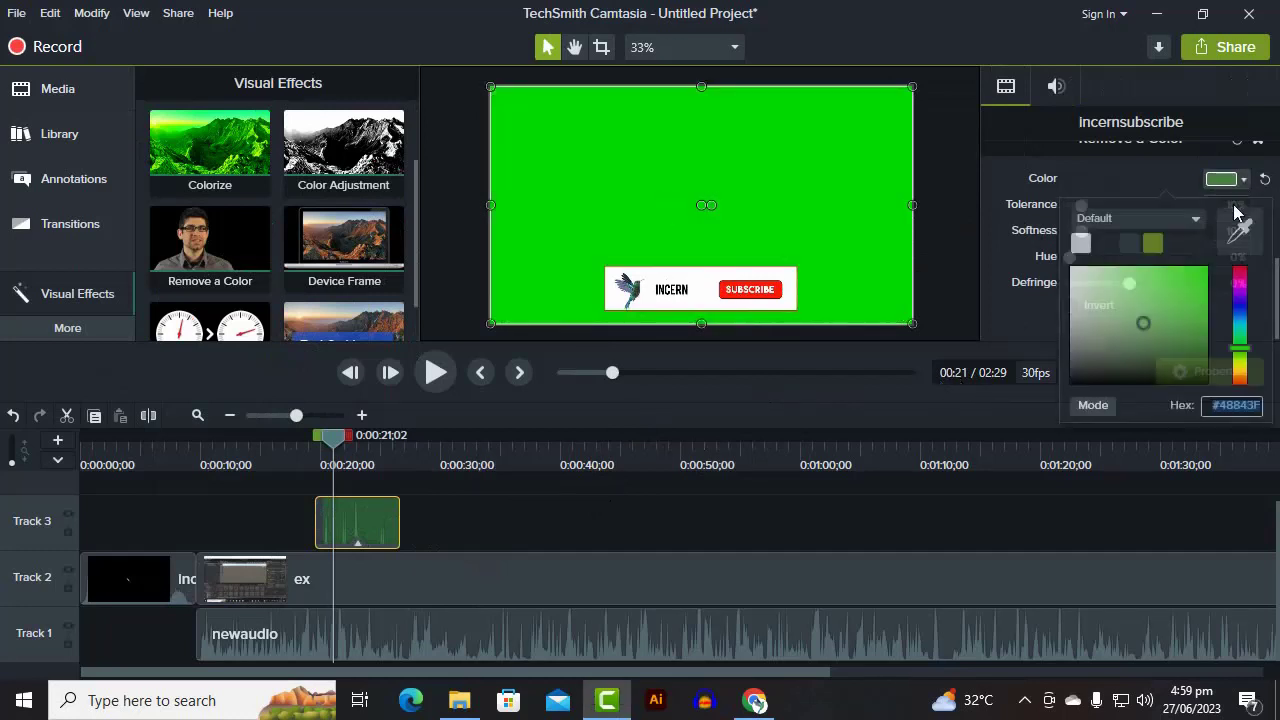
pyautogui.click(1243, 226)
pyautogui.click(905, 295)
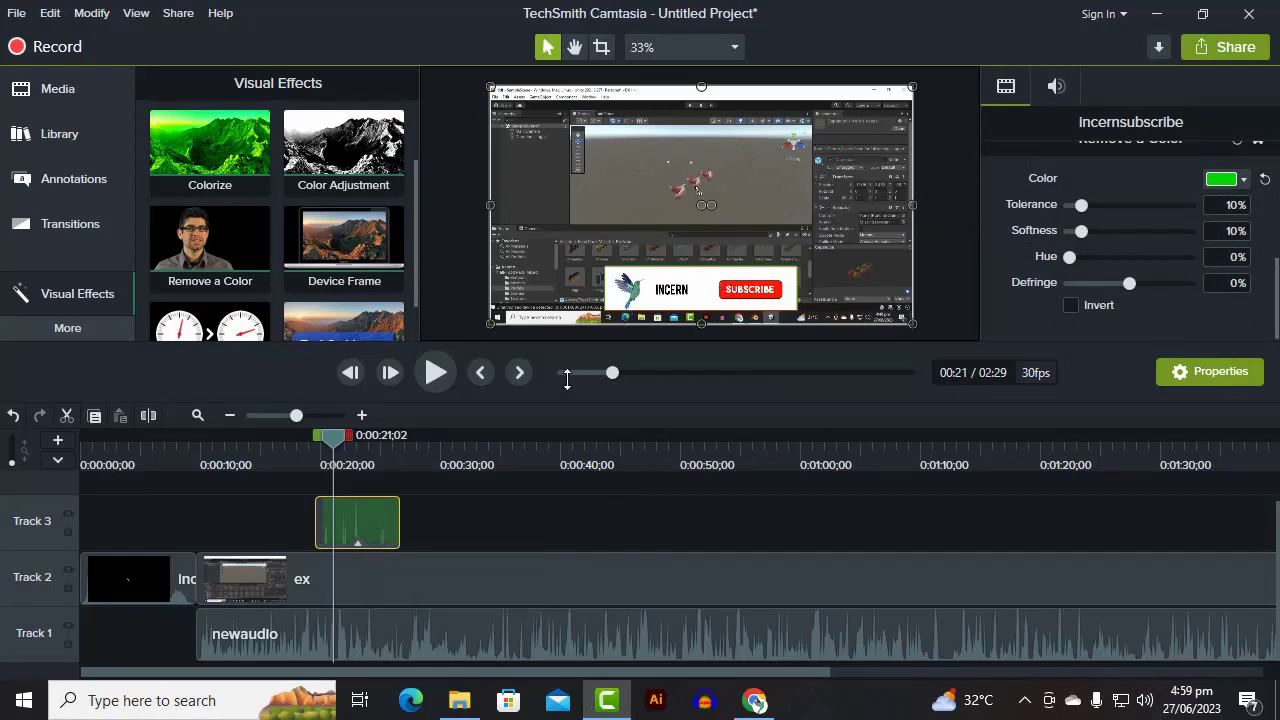
pyautogui.moveTo(684, 290)
pyautogui.mouseDown()
pyautogui.moveTo(690, 252)
pyautogui.moveTo(725, 292)
pyautogui.moveTo(805, 125)
pyautogui.moveTo(764, 293)
pyautogui.moveTo(568, 197)
pyautogui.moveTo(568, 130)
pyautogui.moveTo(705, 261)
pyautogui.moveTo(676, 289)
pyautogui.mouseUp()
pyautogui.moveTo(361, 541)
pyautogui.mouseDown()
pyautogui.moveTo(249, 551)
pyautogui.moveTo(361, 546)
pyautogui.mouseUp()
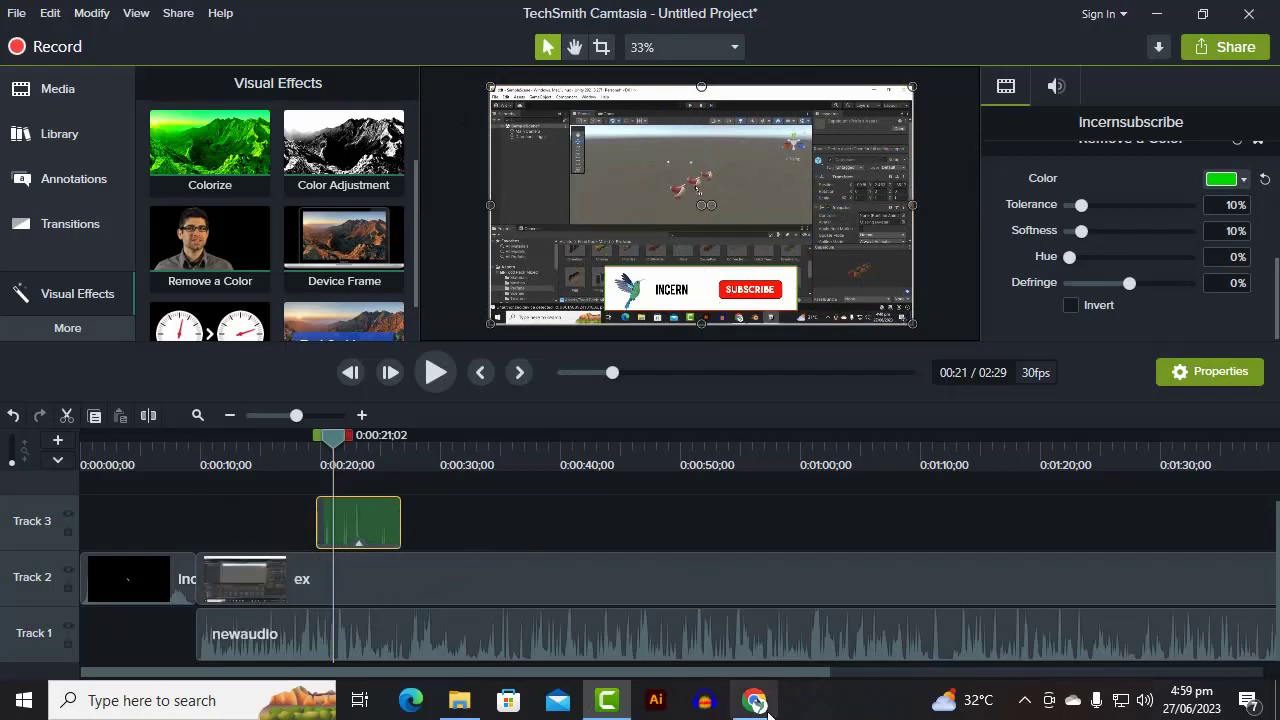
# Step: Copy the incernsubscribe clip and paste it on Track 3 at 0:02:23;07, near the end of the video
pyautogui.moveTo(746, 673); pyautogui.dragTo(1253, 707)
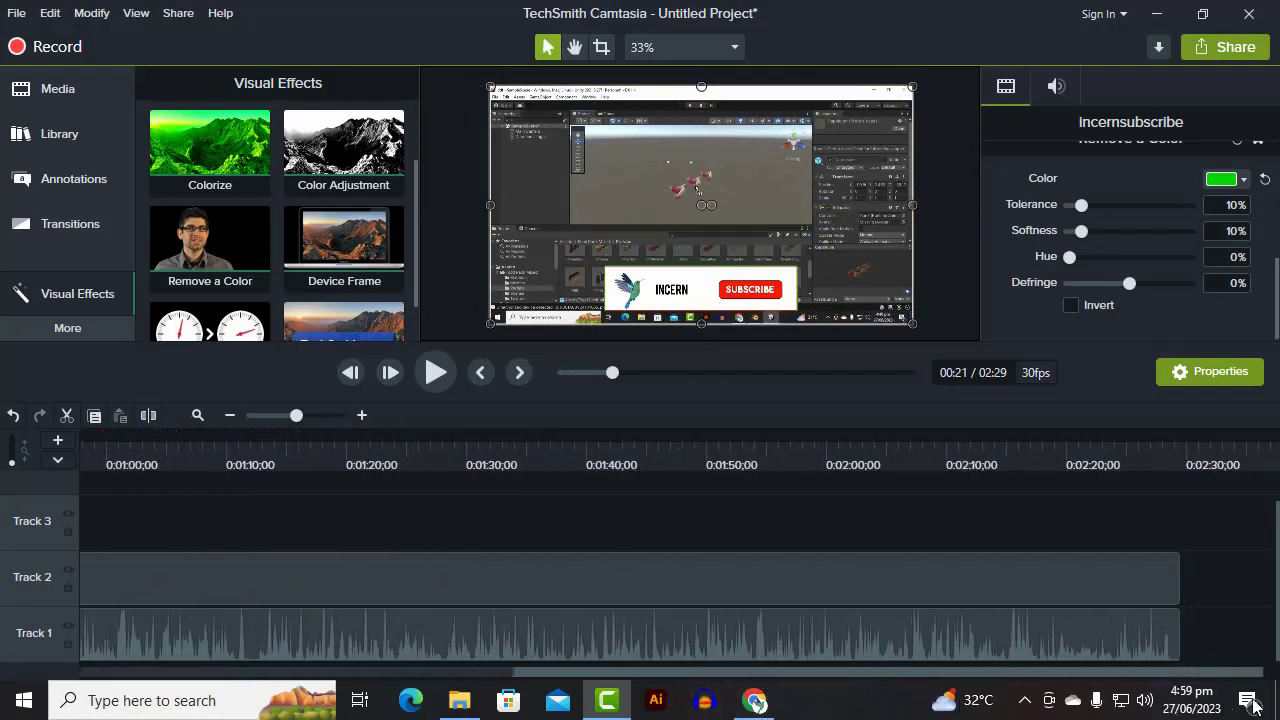
pyautogui.moveTo(1018, 700); pyautogui.dragTo(585, 690)
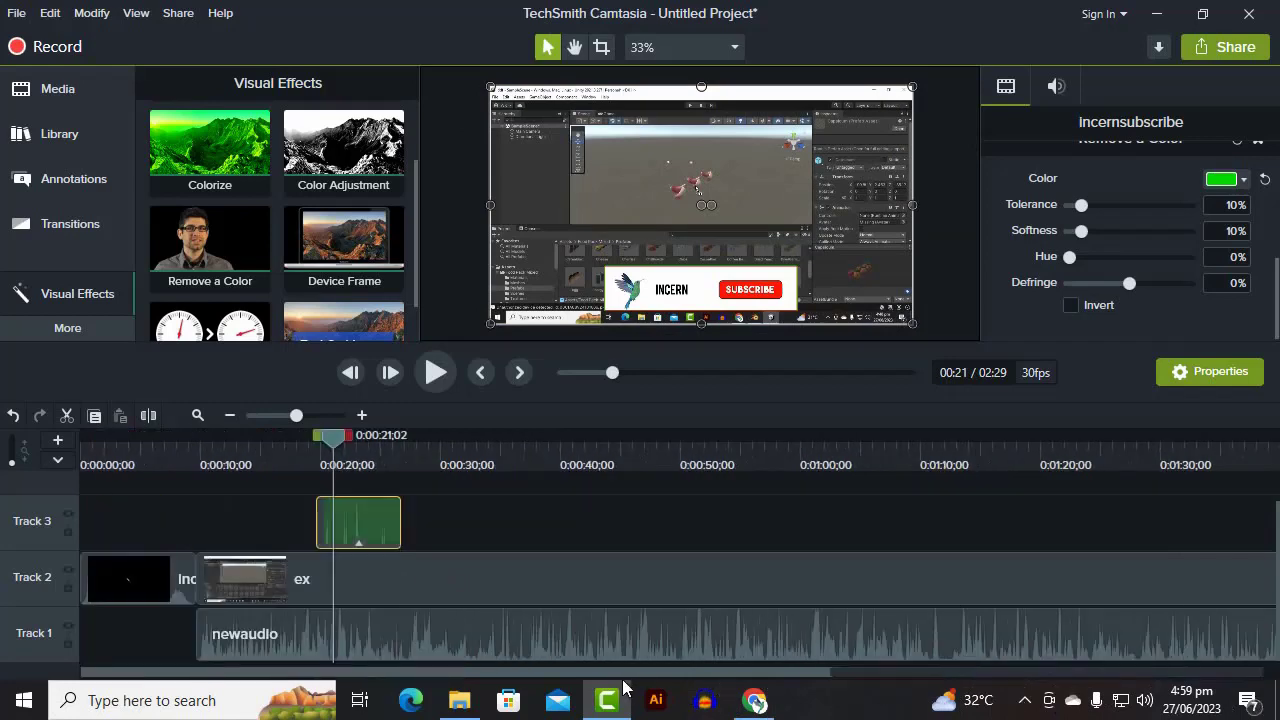
pyautogui.rightClick(378, 530)
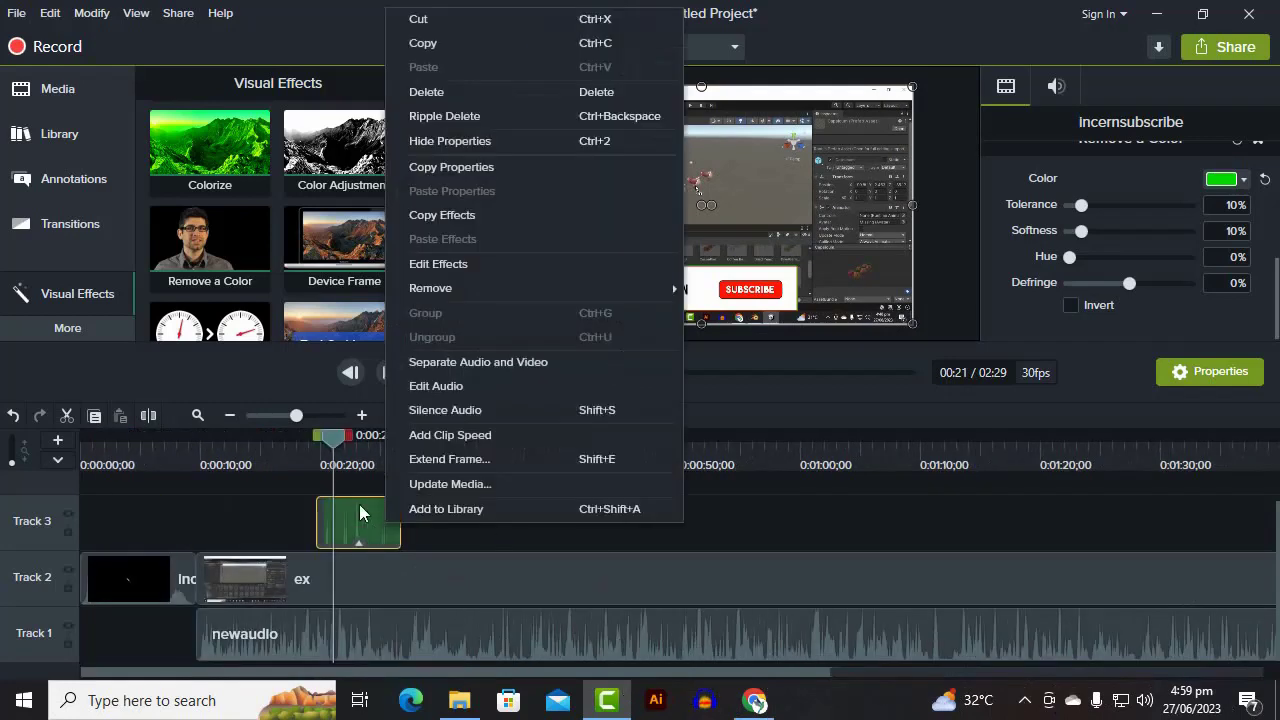
pyautogui.click(474, 40)
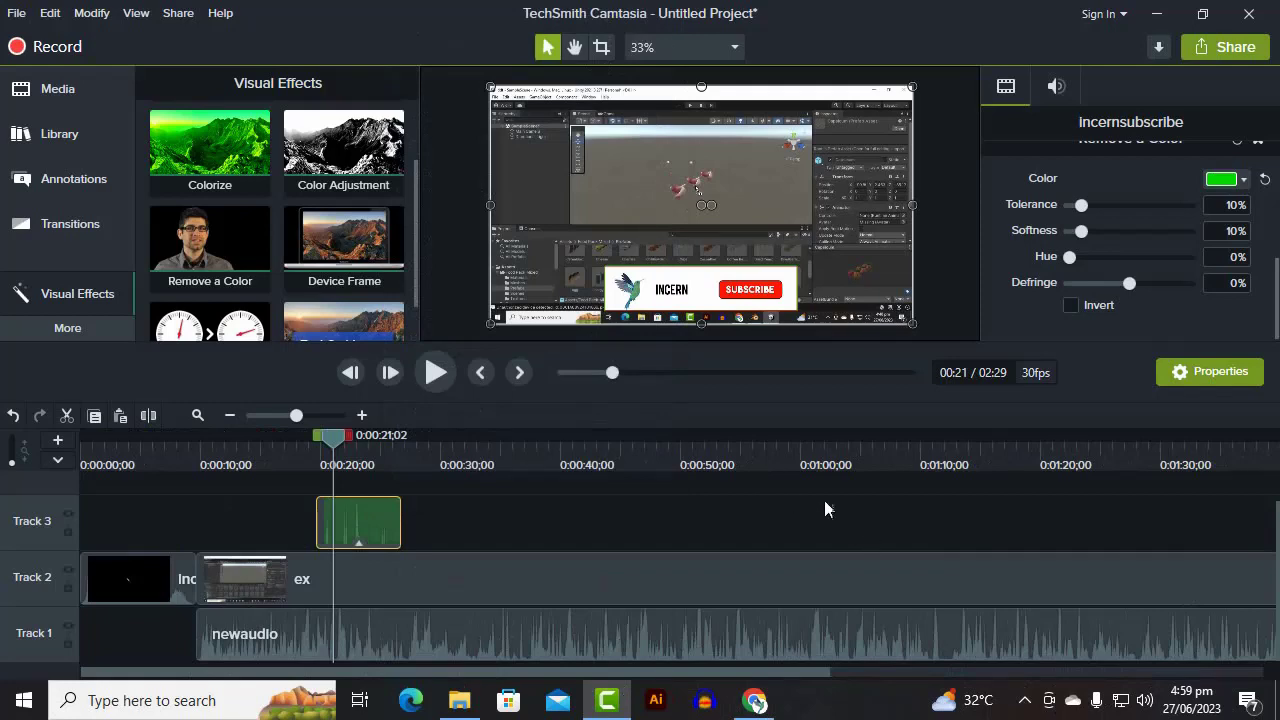
pyautogui.moveTo(1037, 437); pyautogui.dragTo(1212, 440)
pyautogui.moveTo(805, 677); pyautogui.dragTo(1240, 678)
pyautogui.moveTo(522, 451); pyautogui.dragTo(1104, 489)
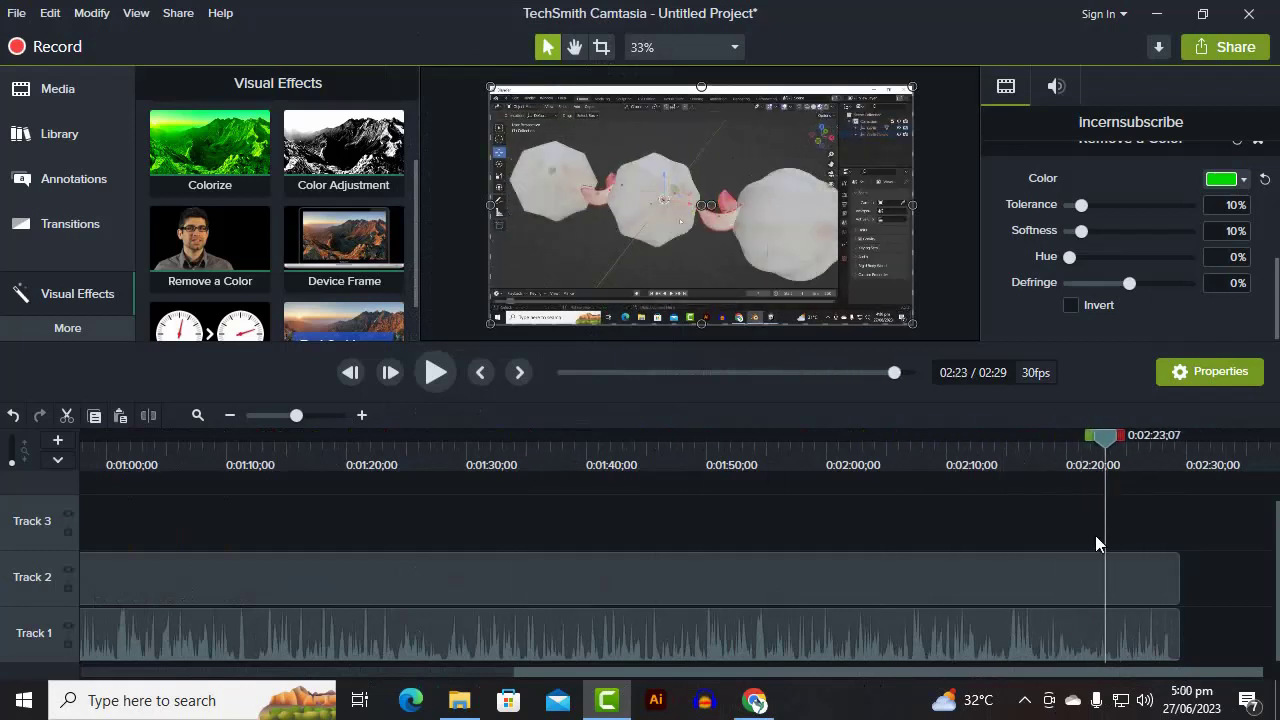
pyautogui.hotkey('ctrl', 'v')
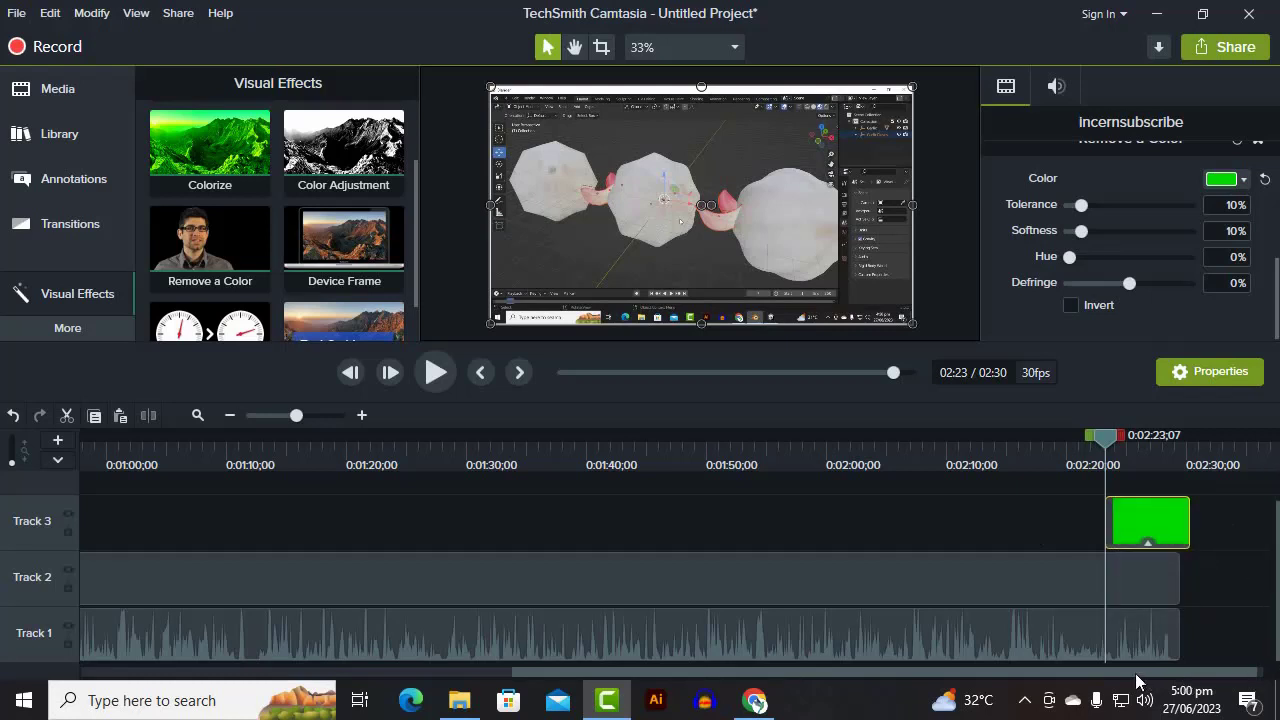
# Step: Move the pasted incernsubscribe clip earlier on Track 3 so that it ends at 0:02:25;15
pyautogui.moveTo(1160, 524)
pyautogui.mouseDown()
pyautogui.moveTo(1139, 520)
pyautogui.moveTo(1148, 528)
pyautogui.mouseUp()
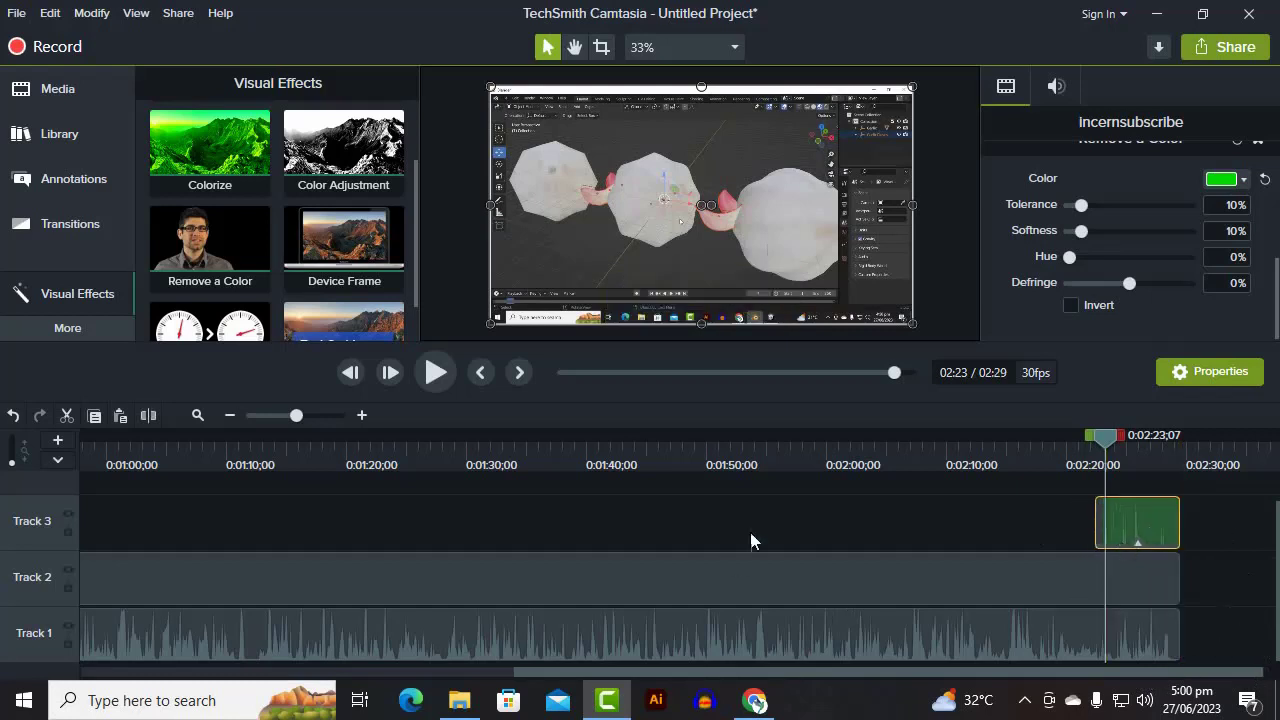
pyautogui.moveTo(1115, 441); pyautogui.dragTo(1142, 473)
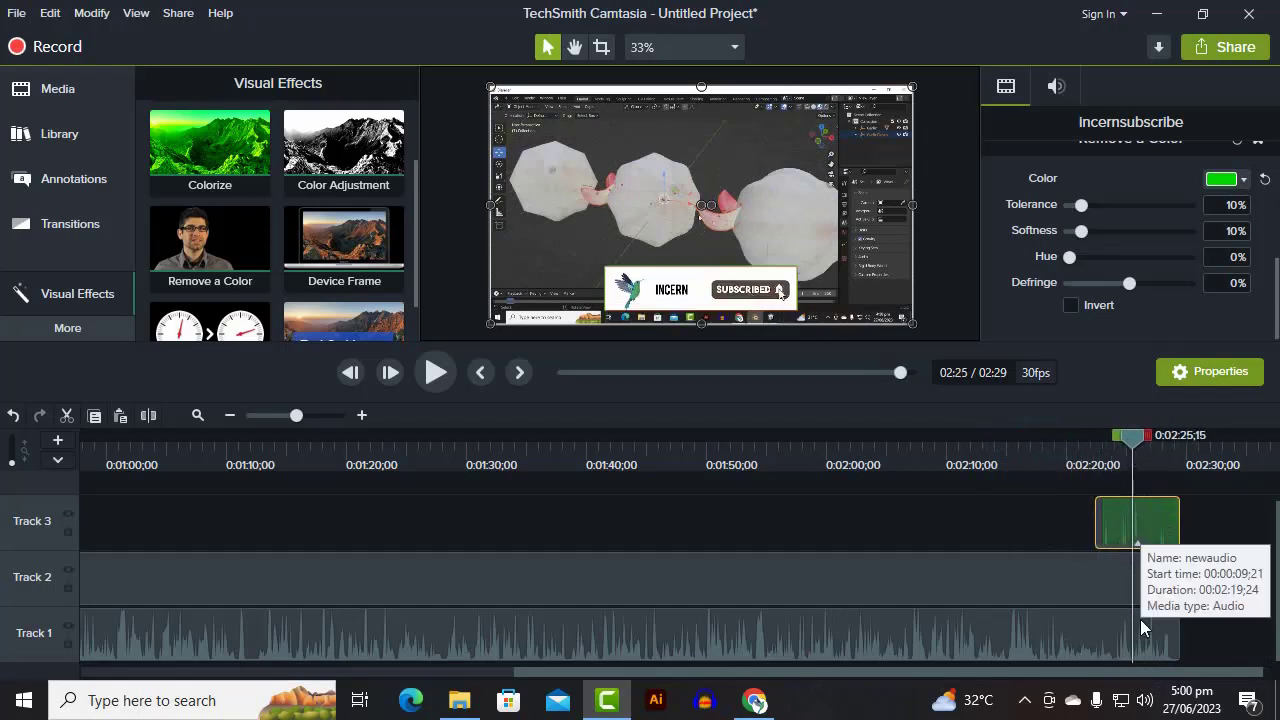
pyautogui.moveTo(1164, 545); pyautogui.dragTo(1118, 545)
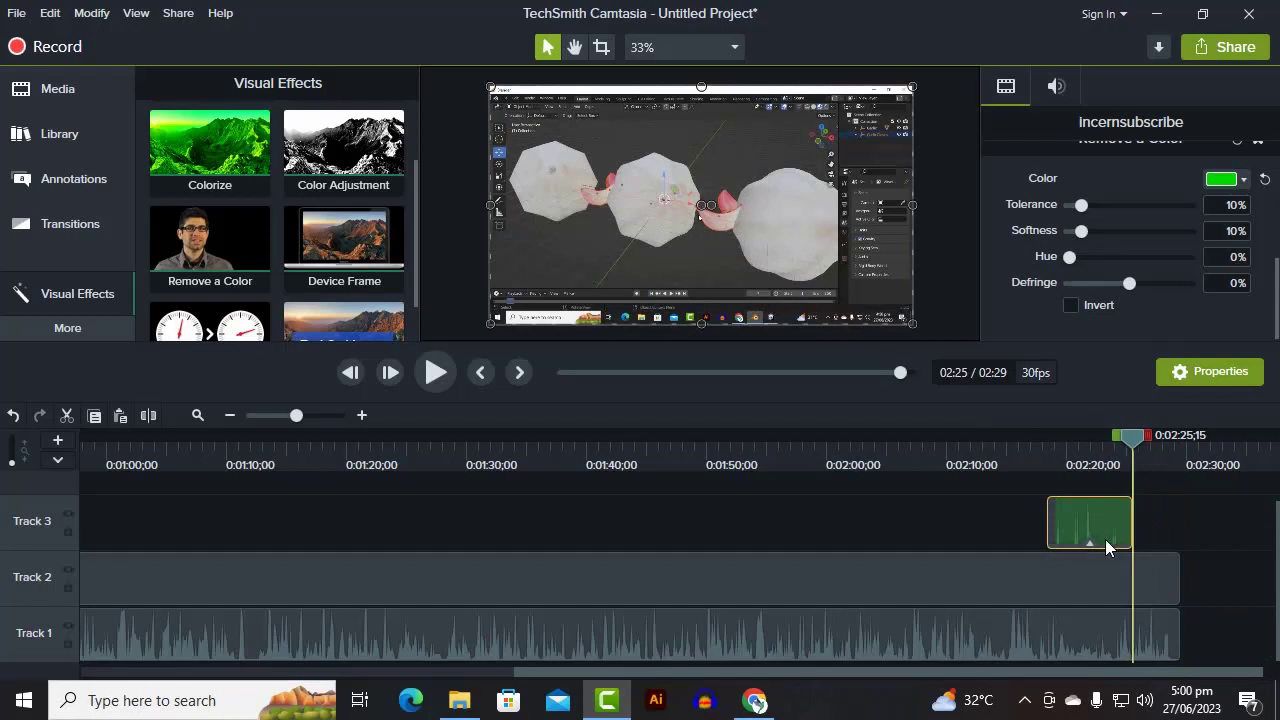
# Step: Play the timeline from 0:02:15;02 past the second subscribe clip to check how it appears
pyautogui.moveTo(1131, 437); pyautogui.dragTo(1007, 455)
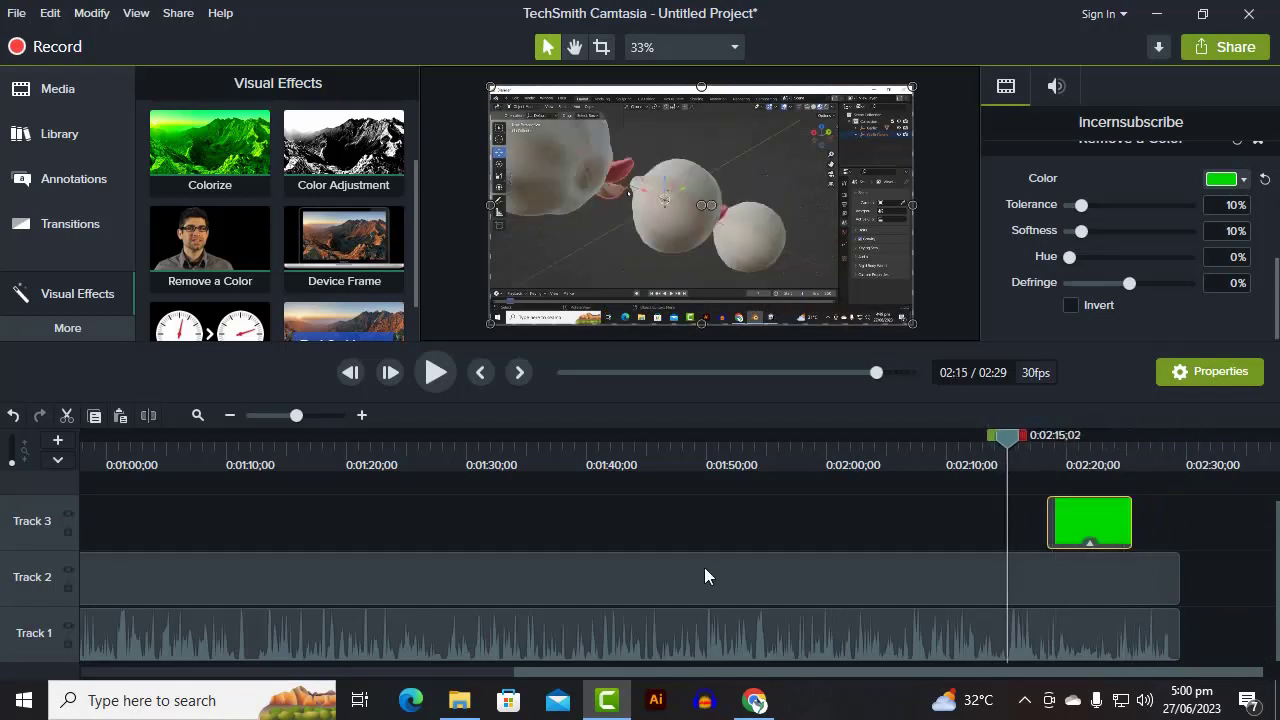
pyautogui.press('space')
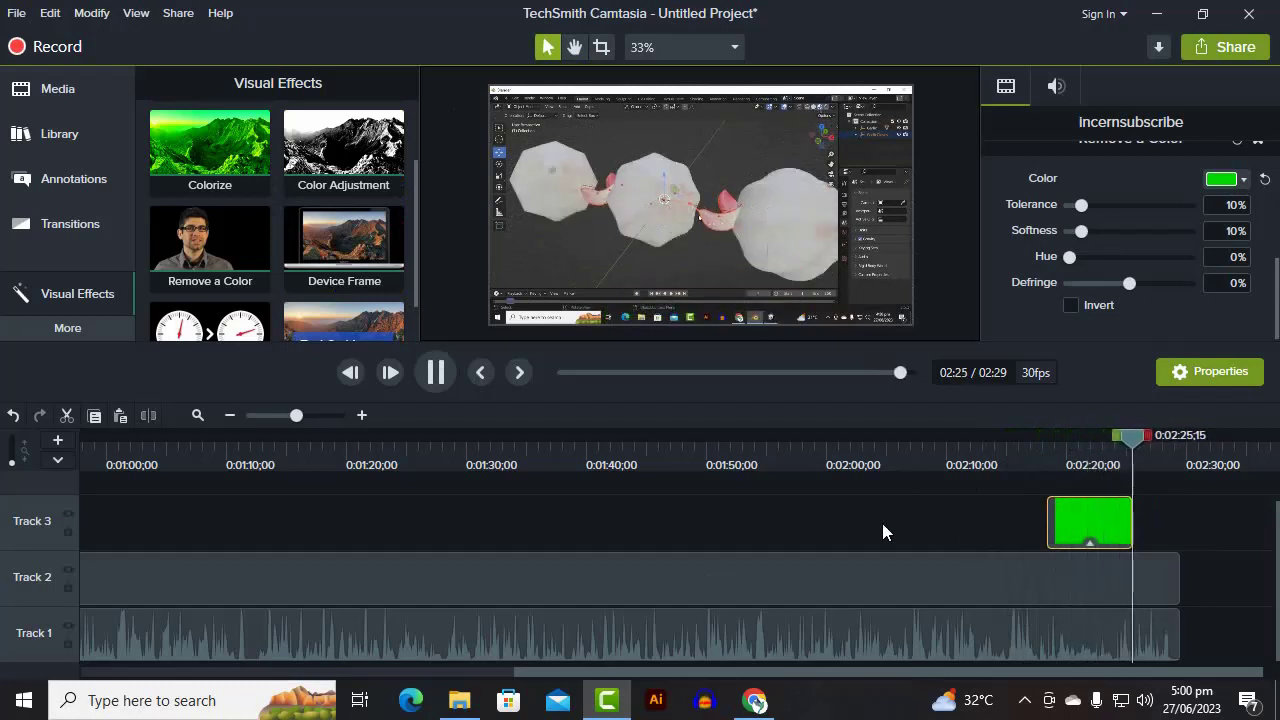
pyautogui.press('space')
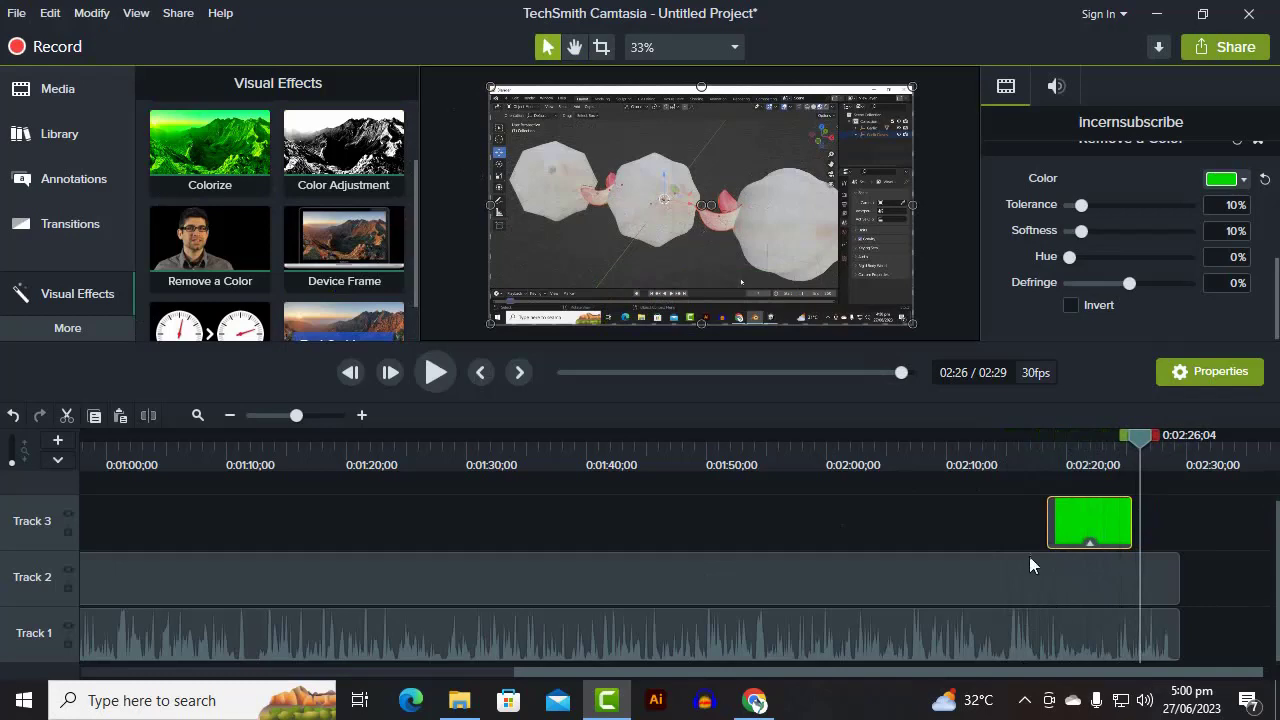
# Step: Start producing the project to a local file with custom production settings in the MP4 - Smart Player (HTML5) format
pyautogui.click(186, 18)
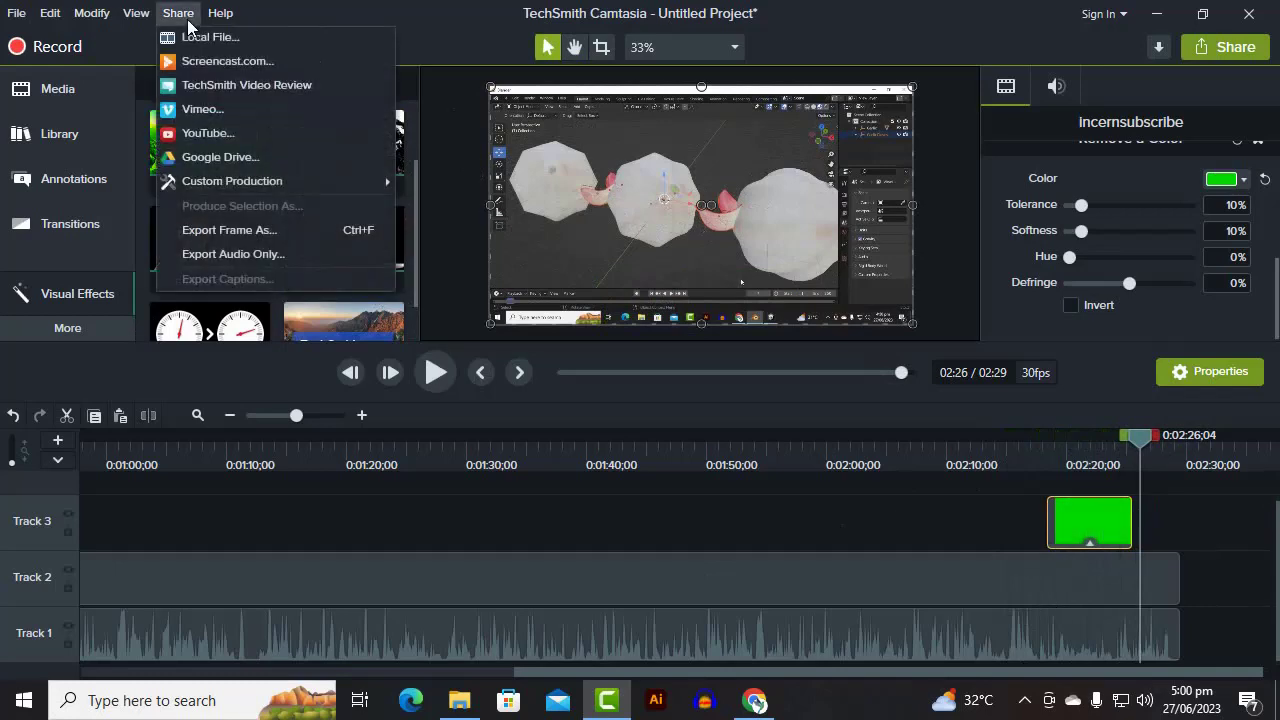
pyautogui.click(192, 40)
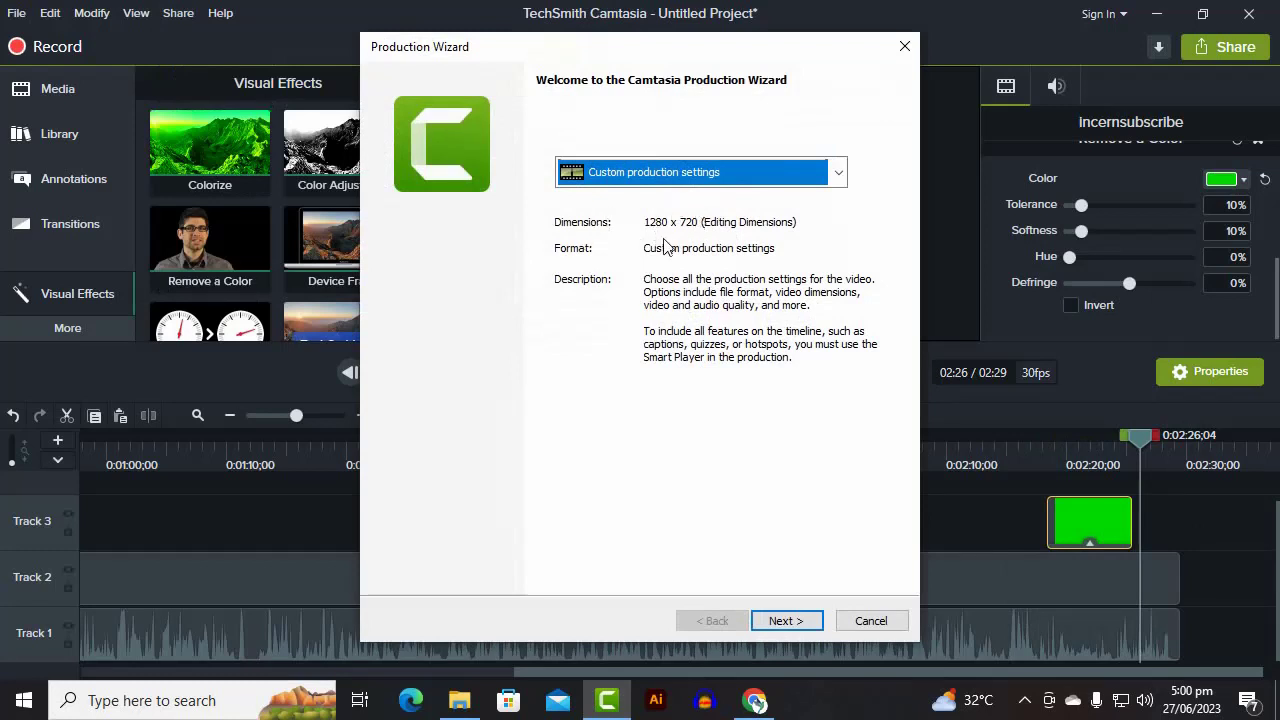
pyautogui.click(786, 624)
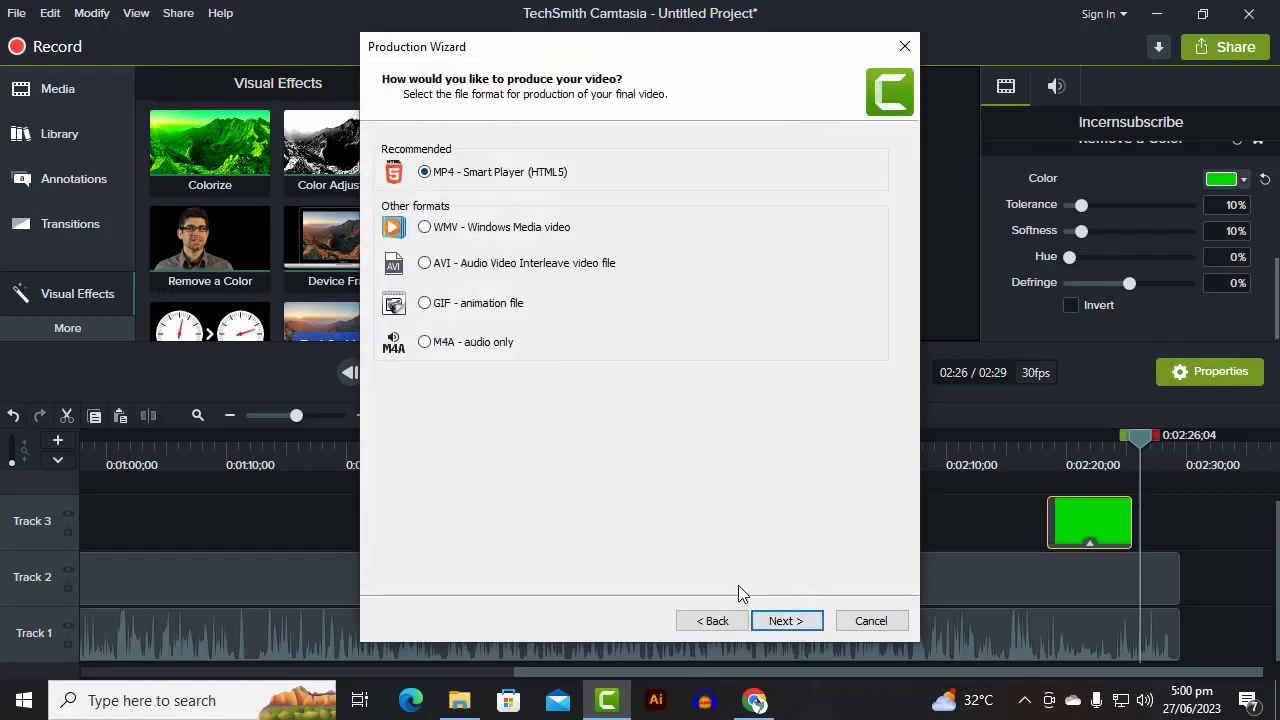
pyautogui.click(780, 619)
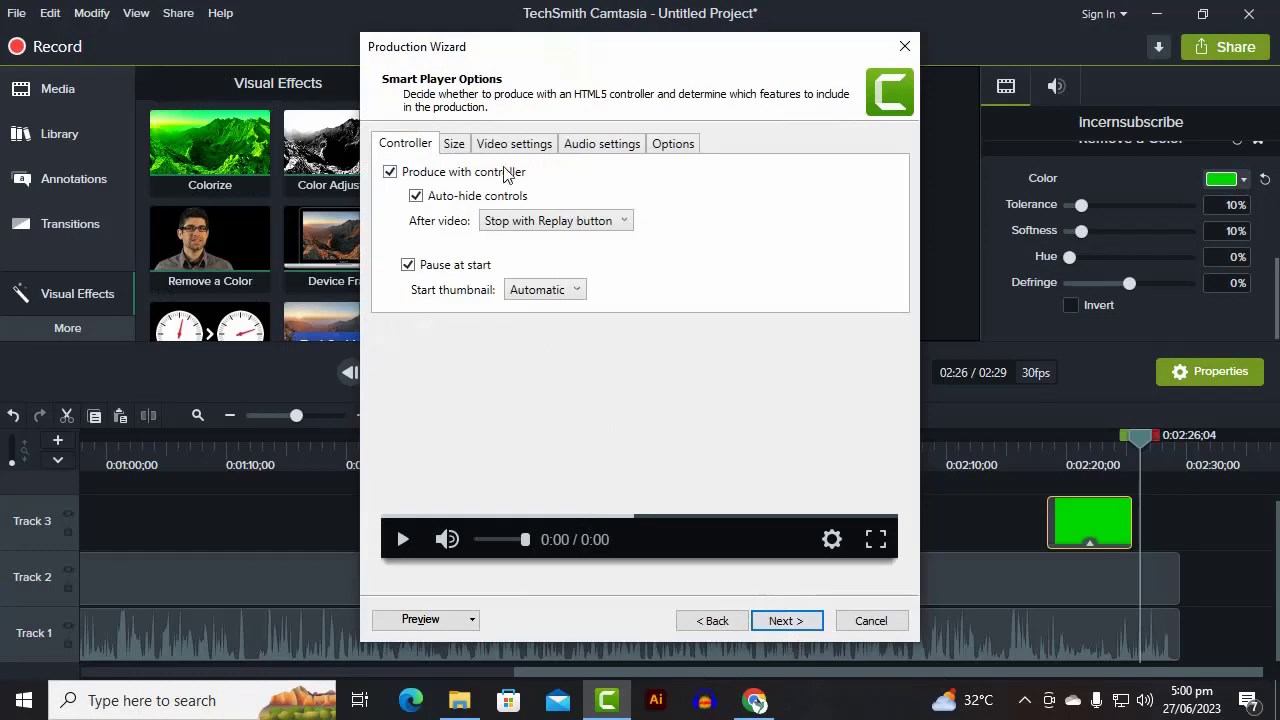
# Step: Review the Smart Player size options and raise the video encoding quality to 58%
pyautogui.click(455, 144)
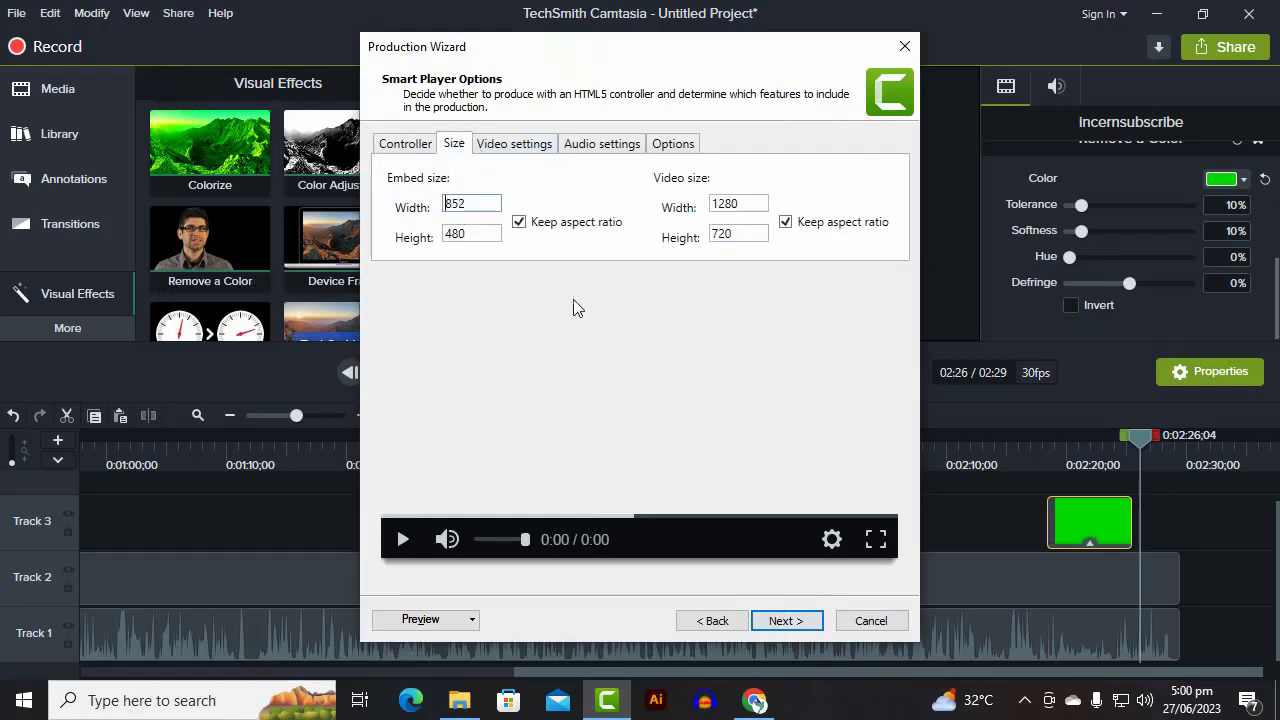
pyautogui.click(514, 145)
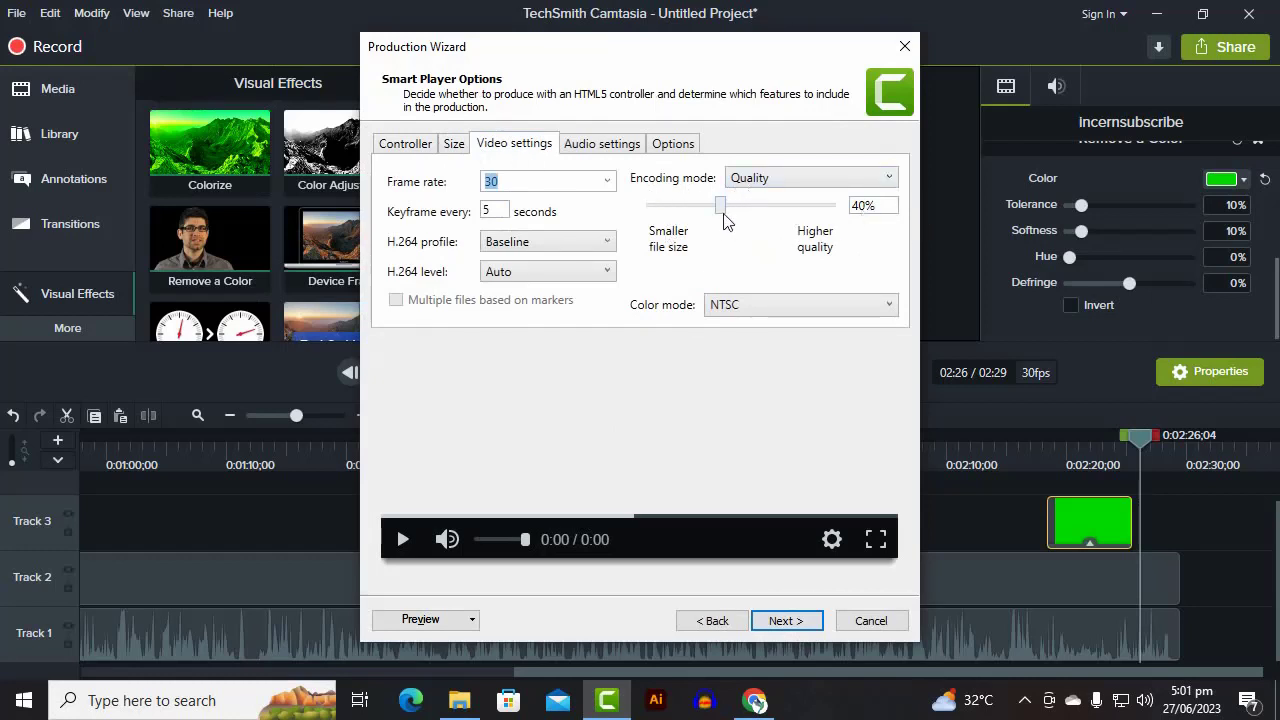
pyautogui.moveTo(724, 214); pyautogui.dragTo(756, 218)
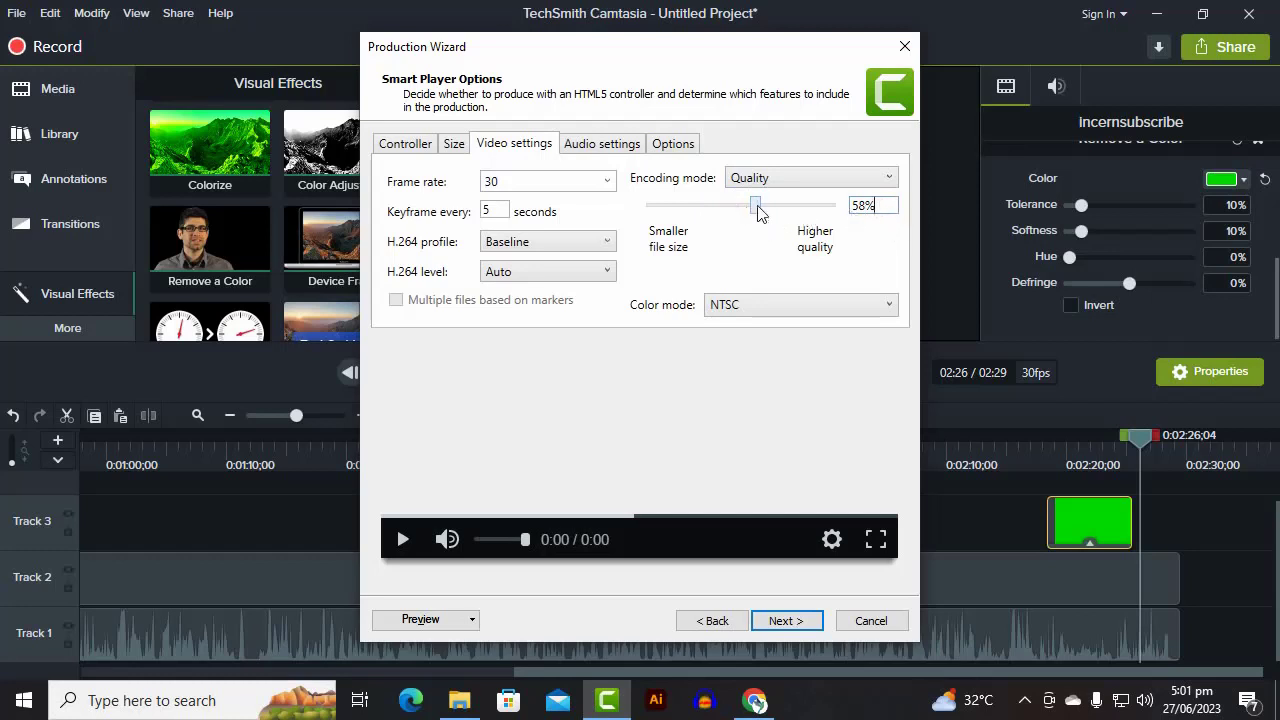
pyautogui.click(806, 621)
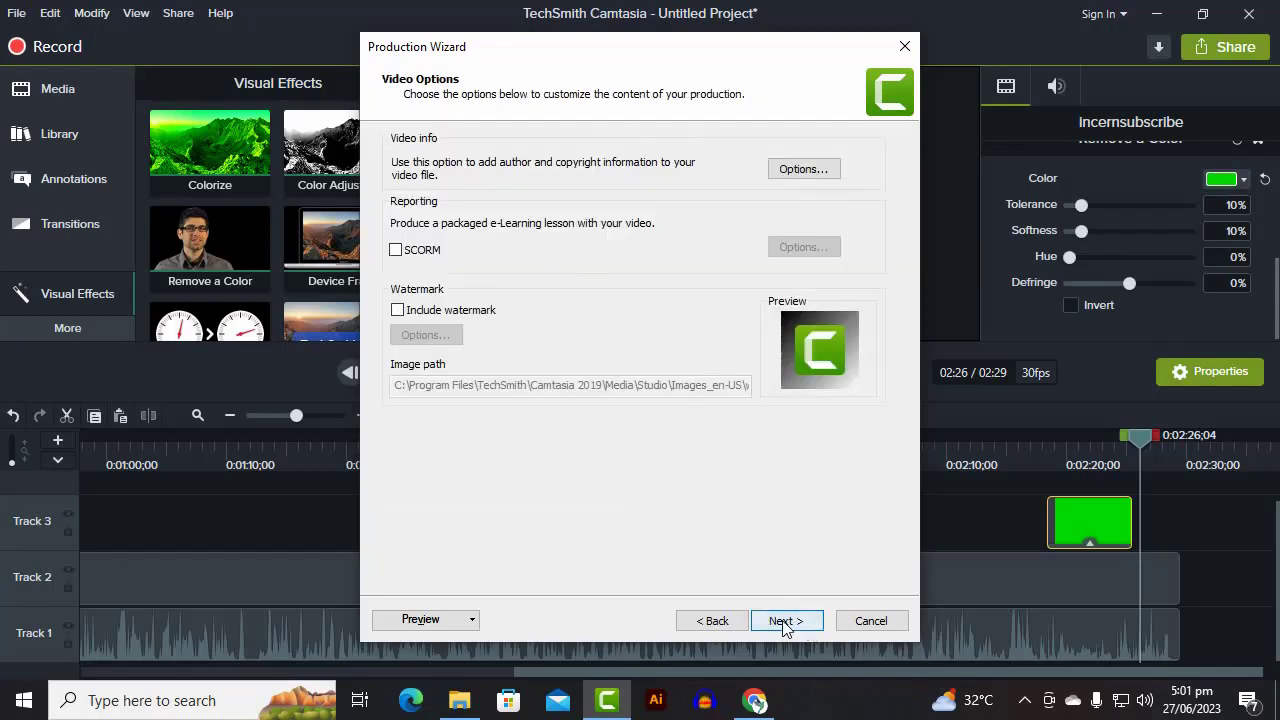
# Step: Keep the default video options, name the production ExportFBXfromunitytoblender, and start rendering it
pyautogui.click(785, 621)
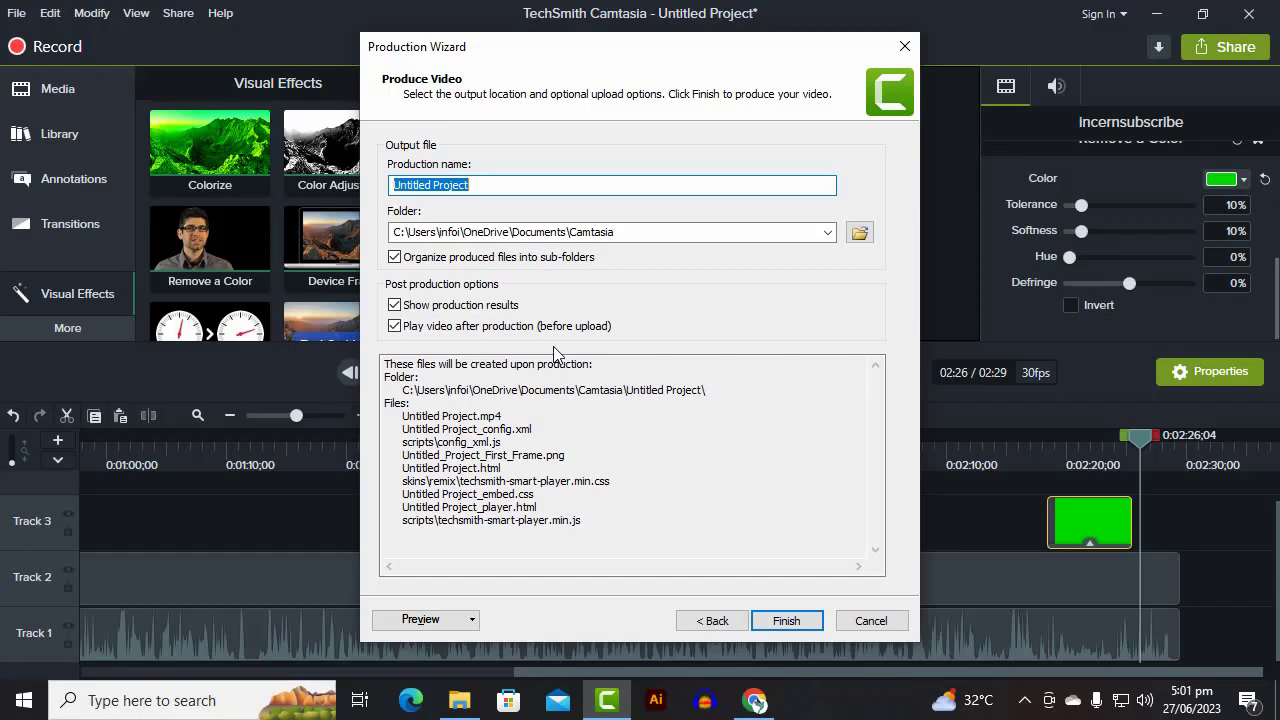
pyautogui.write('Ex')
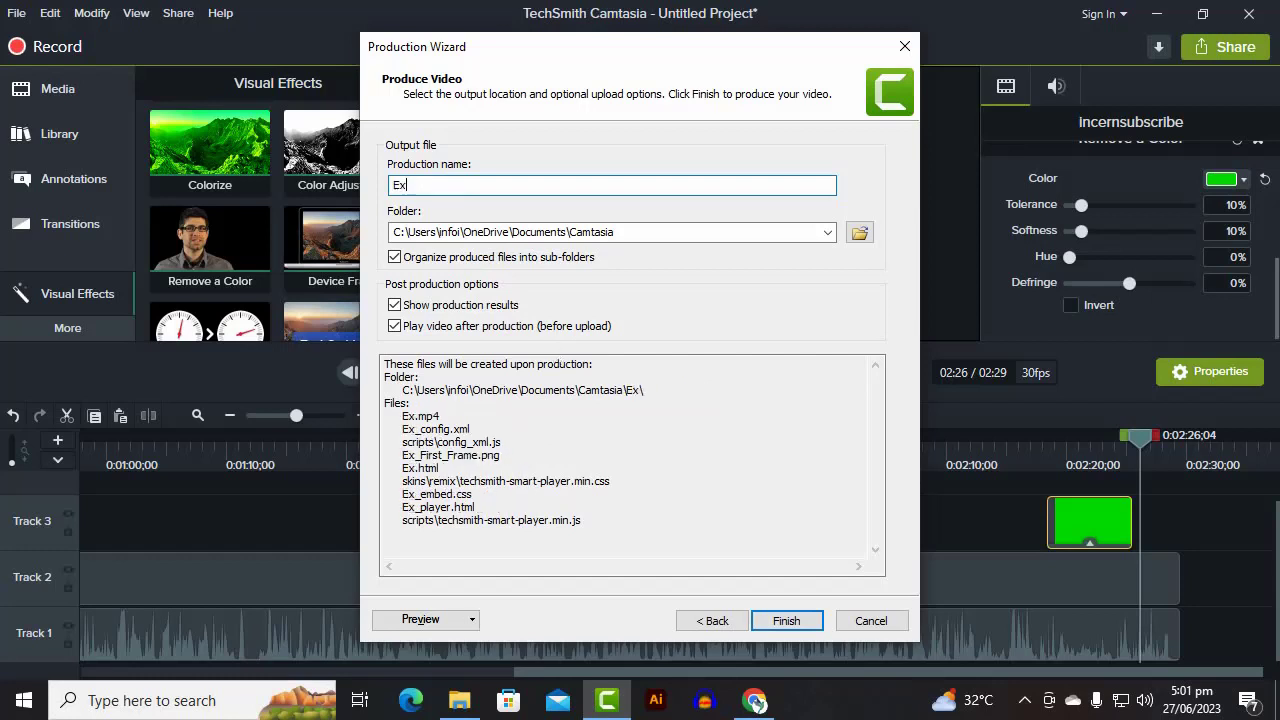
pyautogui.write('portF')
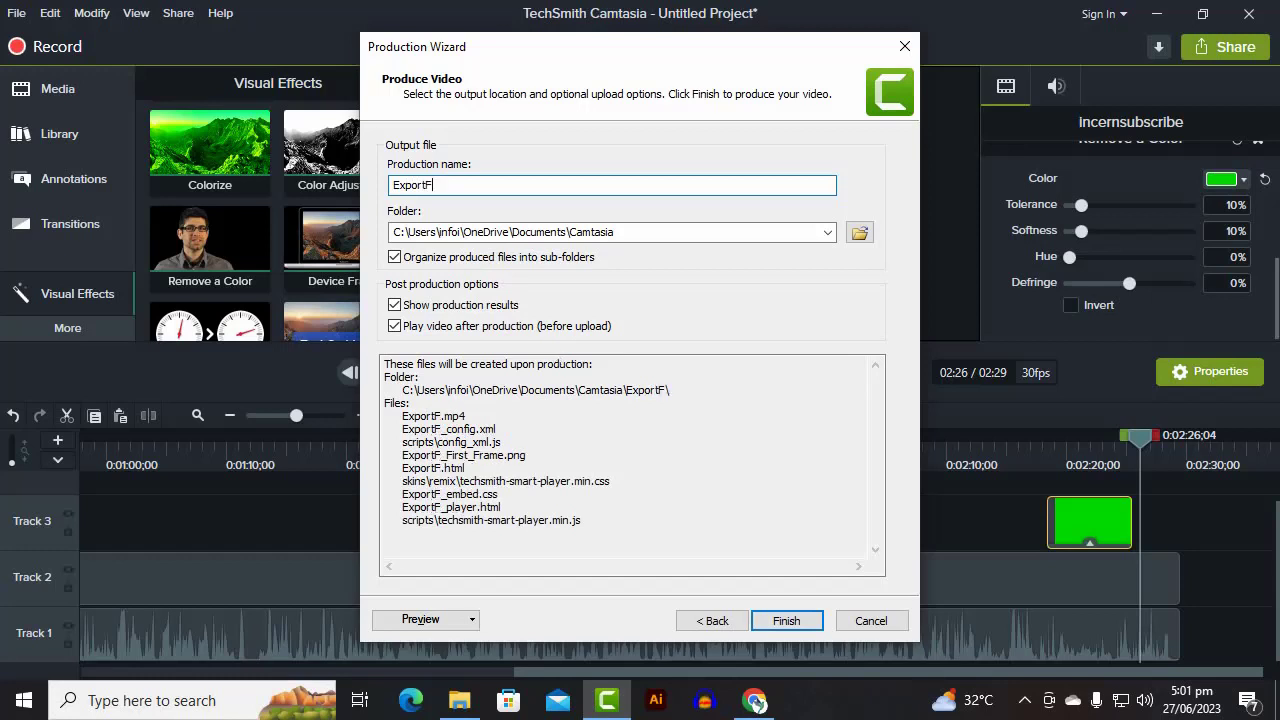
pyautogui.write('BXfr')
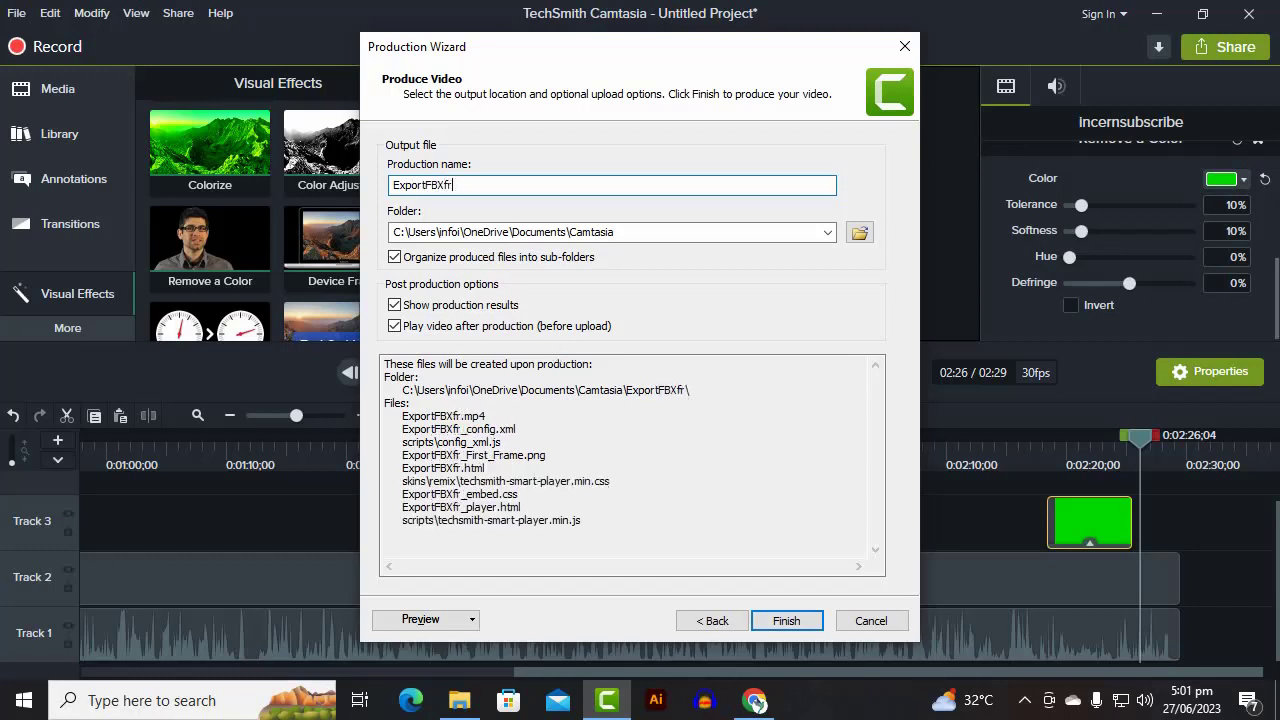
pyautogui.write('omunity')
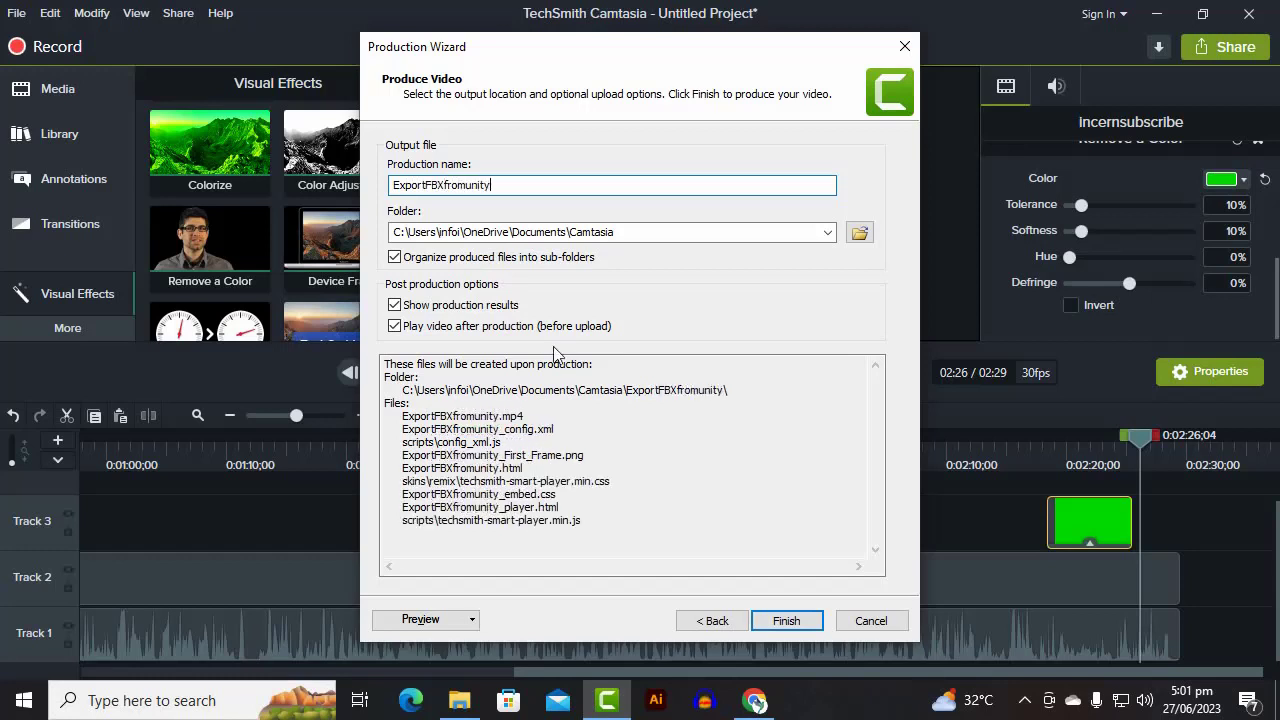
pyautogui.write('toblender')
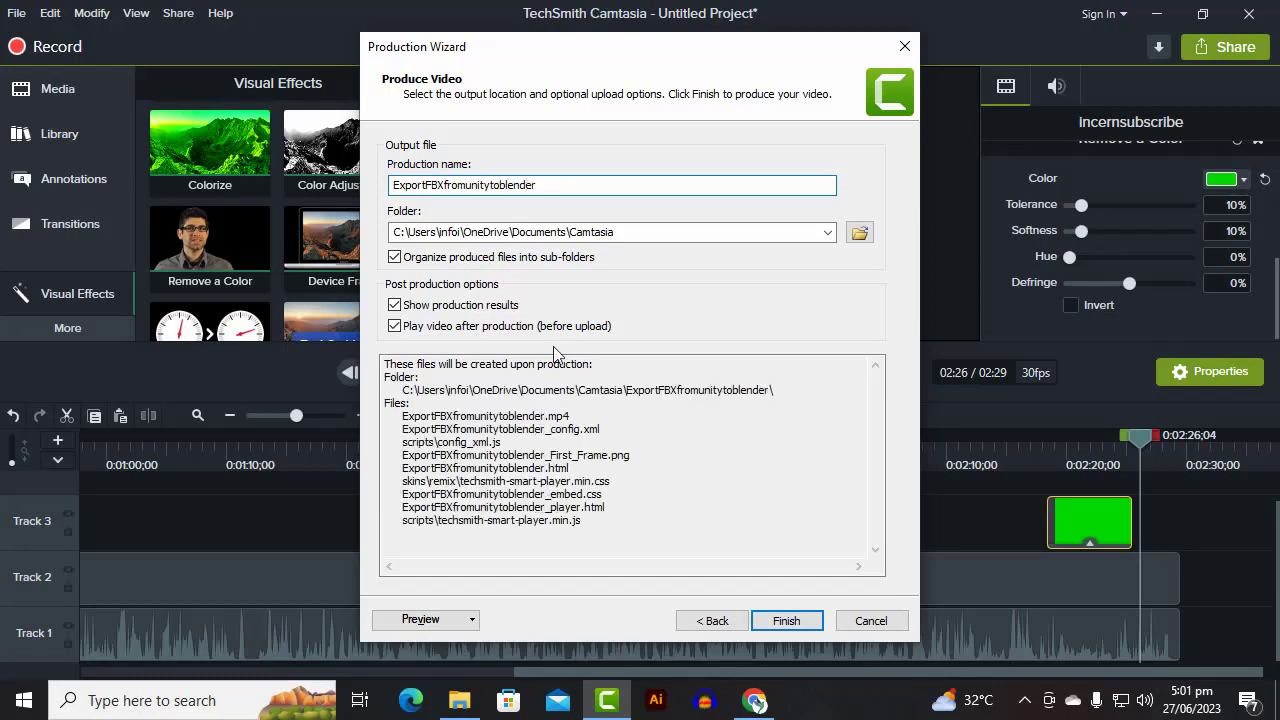
pyautogui.click(786, 620)
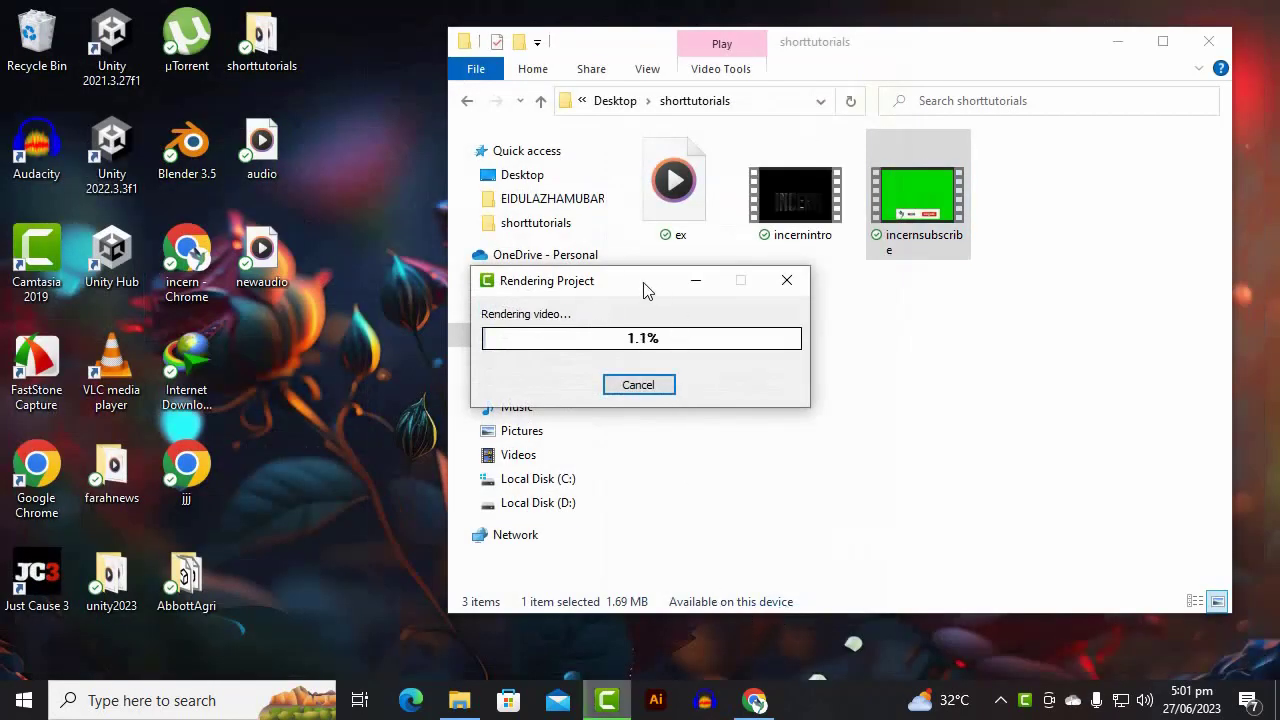
# Step: Move the rendering progress window aside and open the Documents\Camtasia\ExportFBXfromunitytoblender output folder in File Explorer
pyautogui.moveTo(646, 286); pyautogui.dragTo(913, 311)
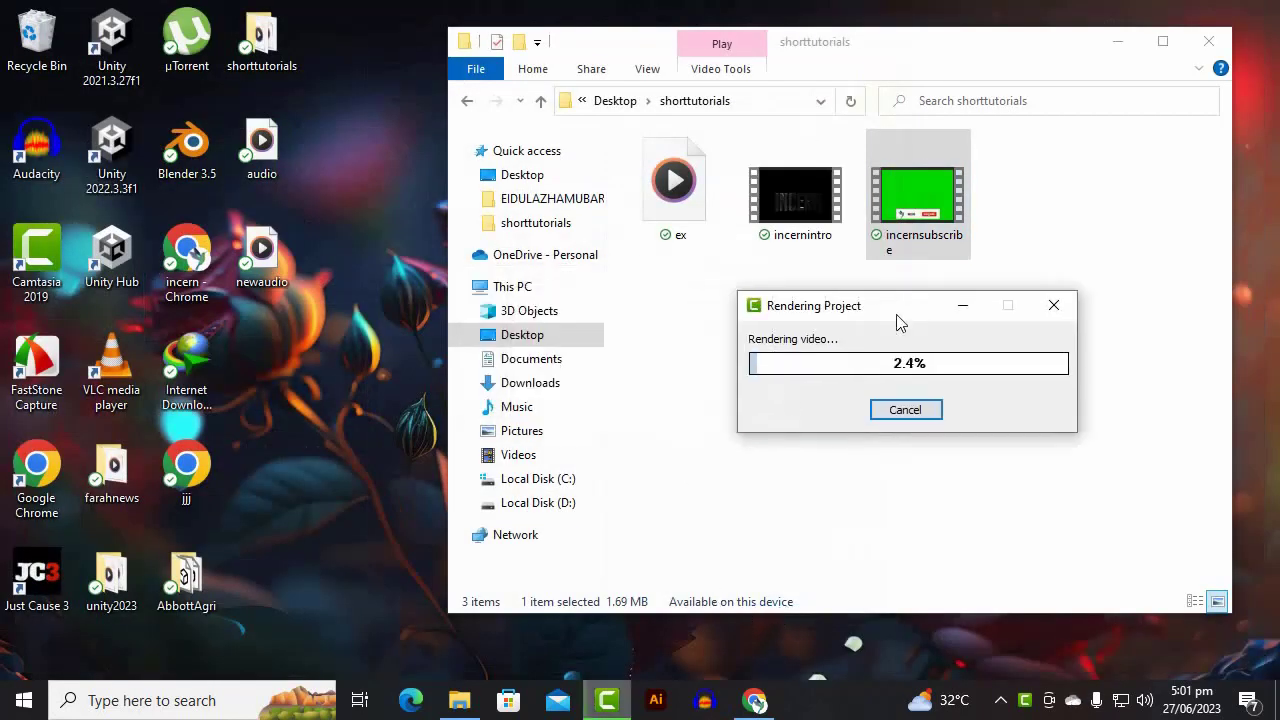
pyautogui.click(540, 368)
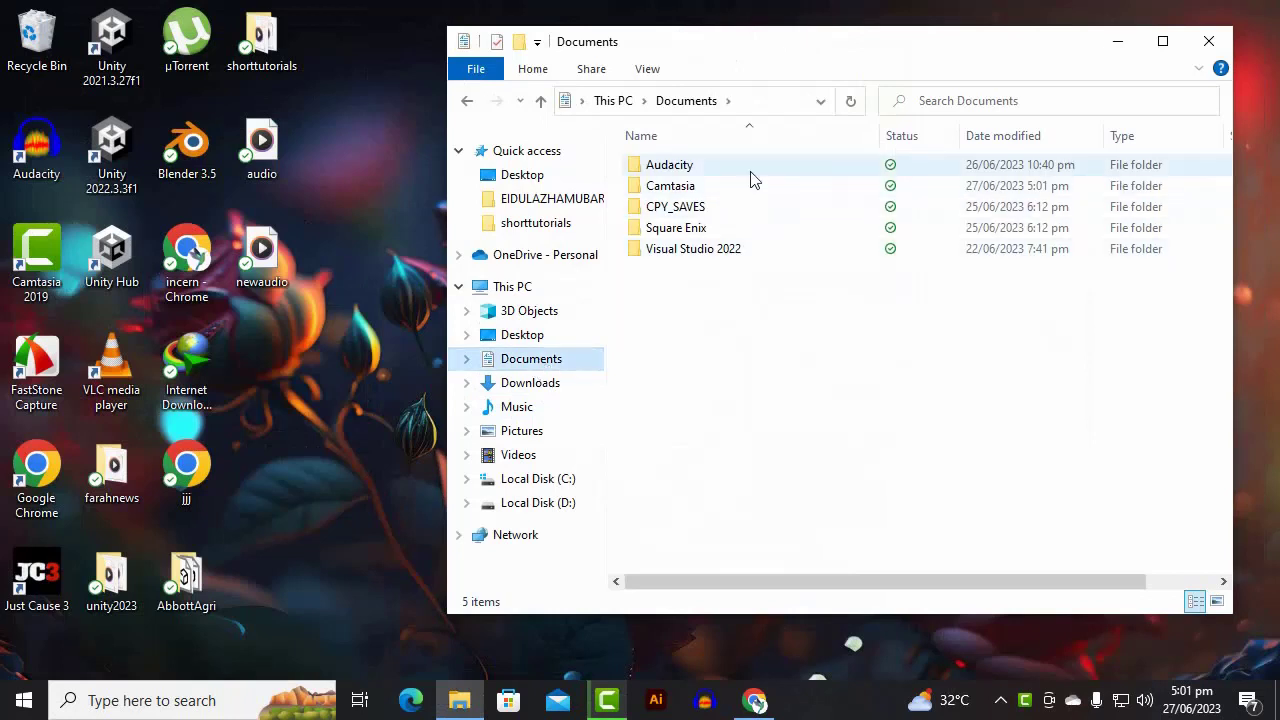
pyautogui.doubleClick(712, 188)
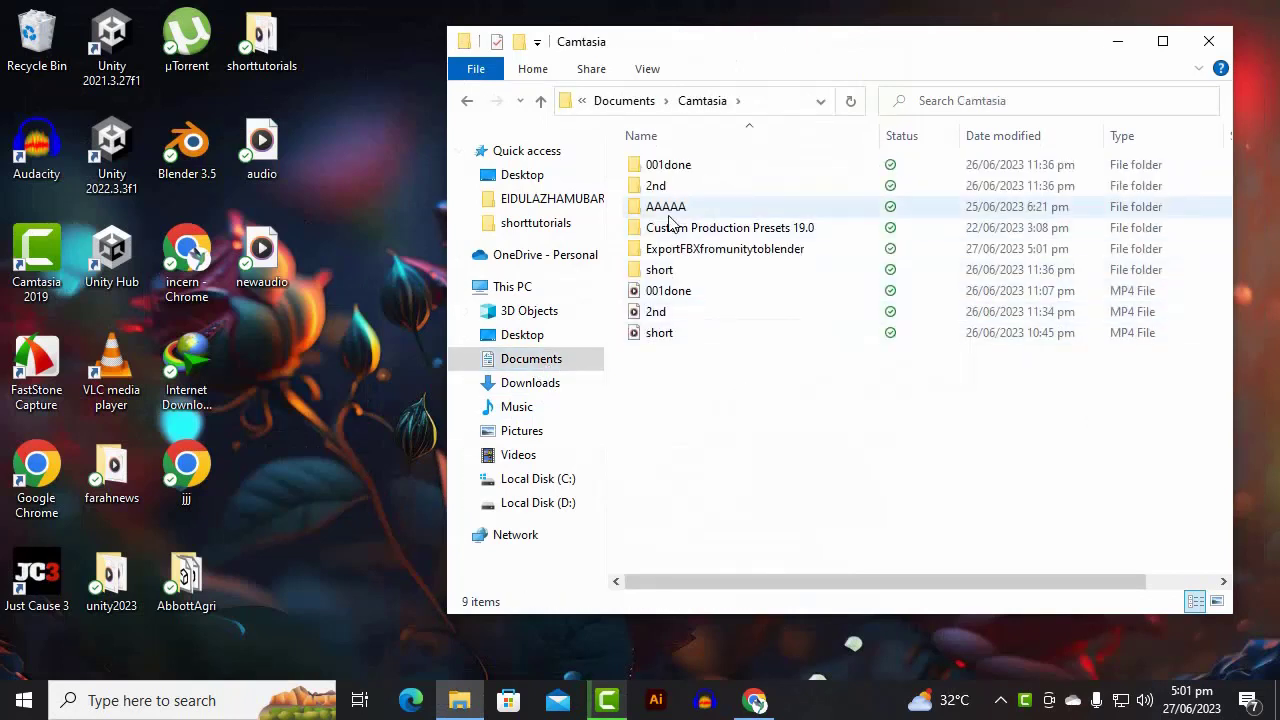
pyautogui.doubleClick(700, 256)
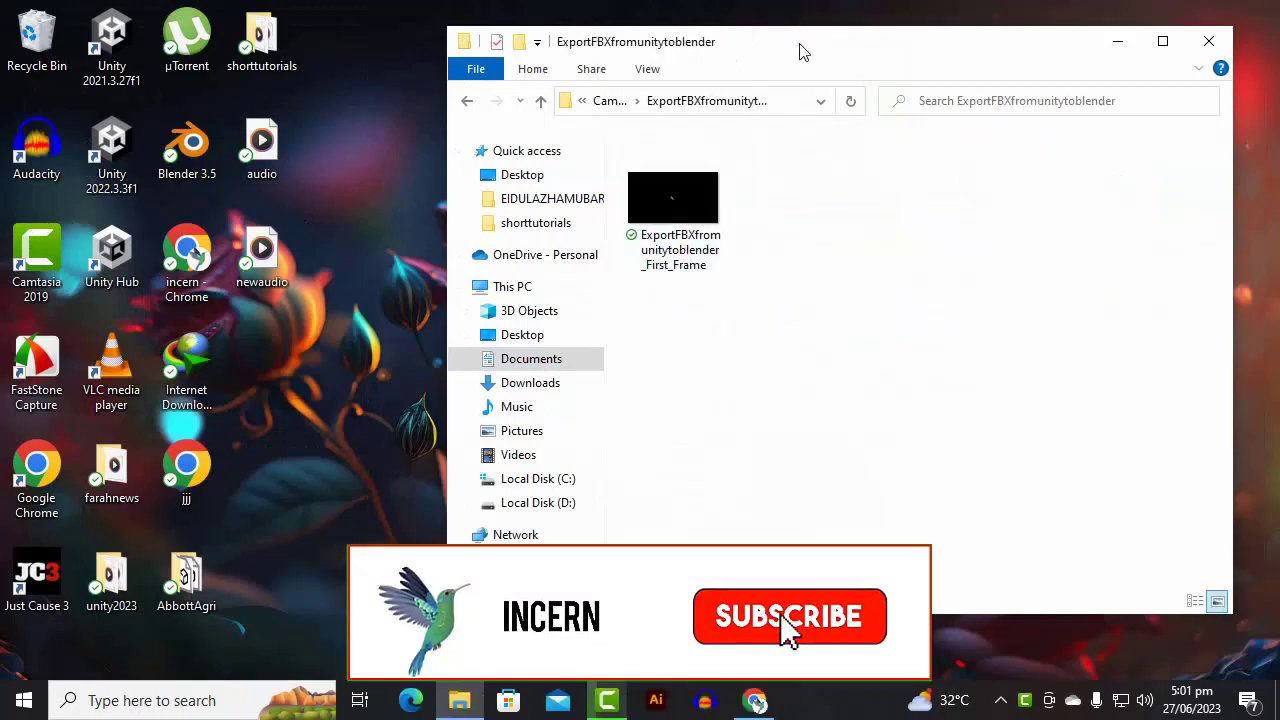
pyautogui.moveTo(797, 49); pyautogui.dragTo(651, 70)
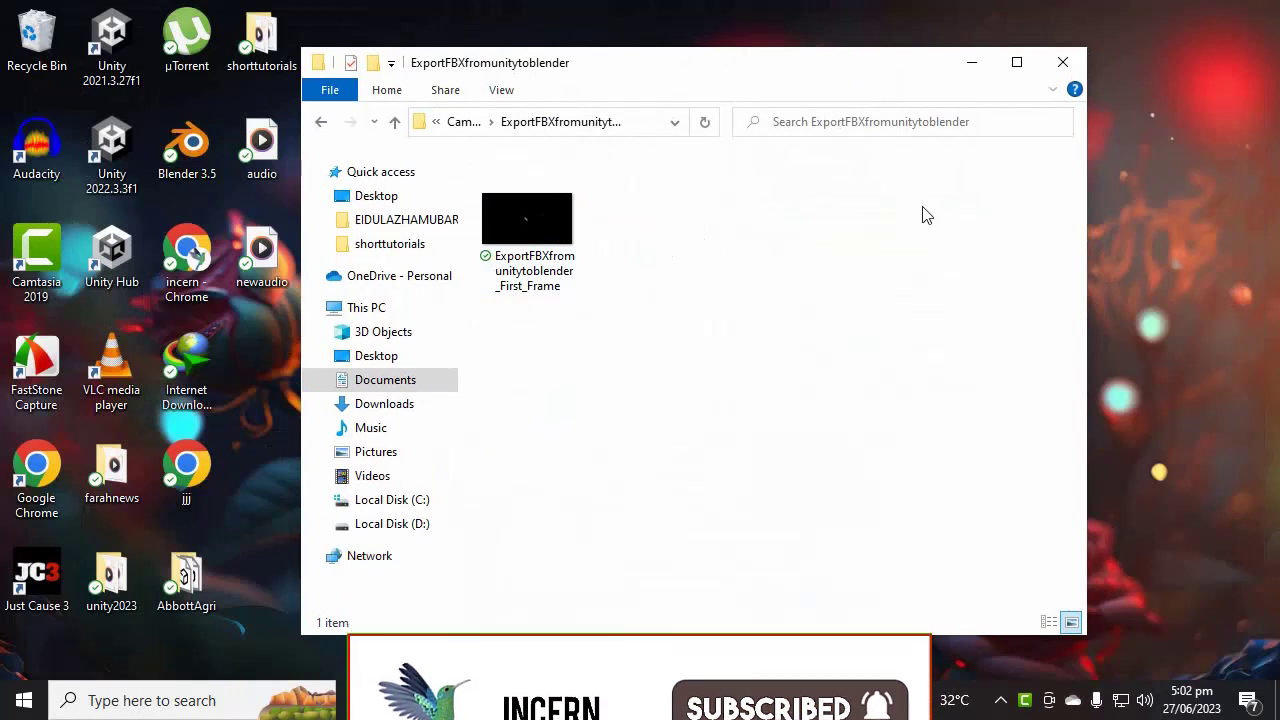